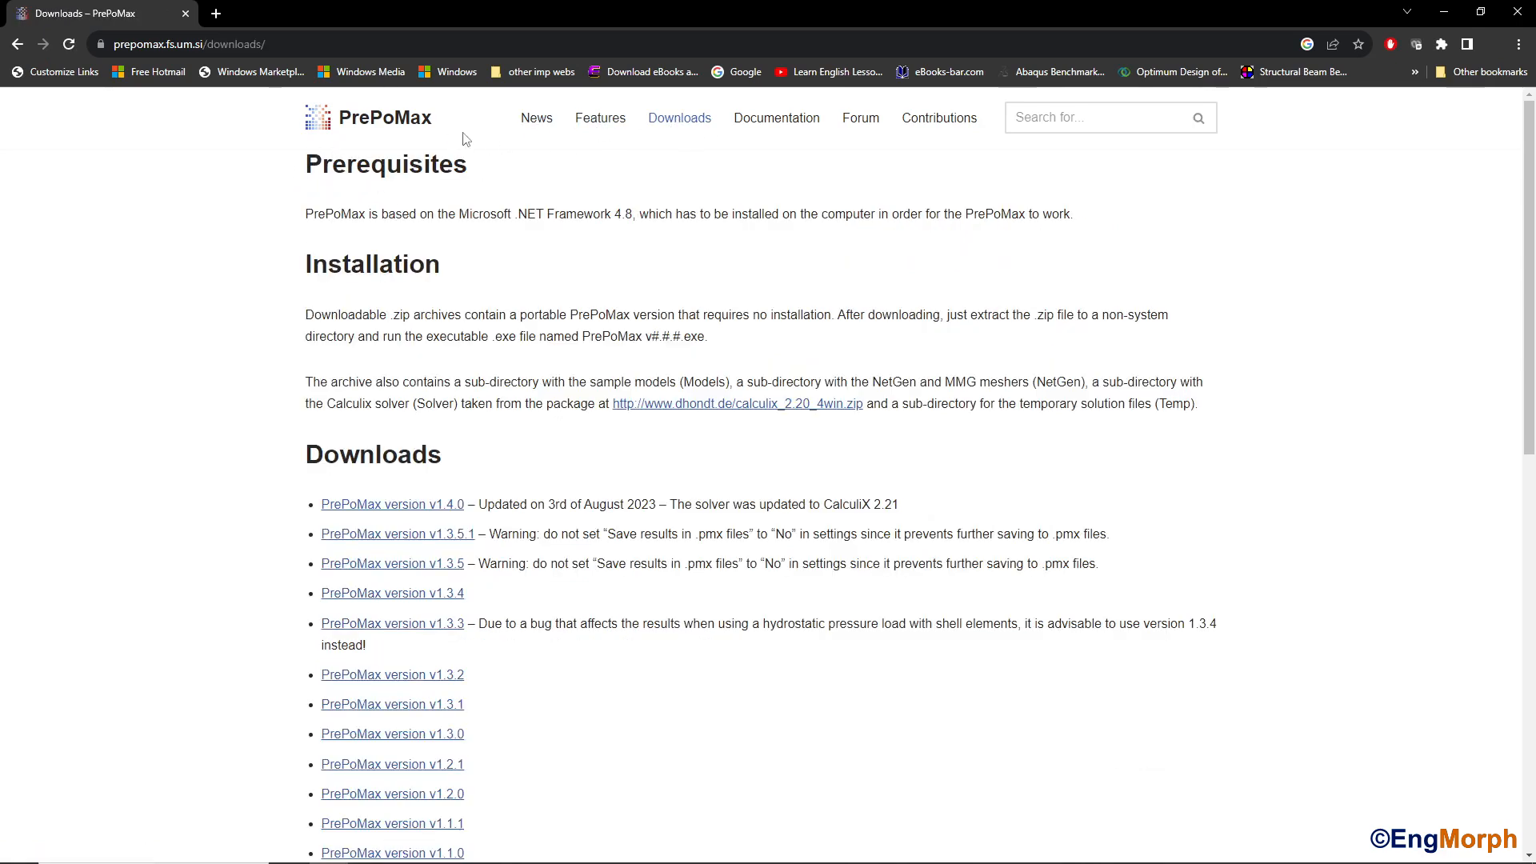
# Read the prerequisites and look through the list of available versions on the PrePoMax downloads page.
pyautogui.moveTo(304, 214); pyautogui.dragTo(1072, 215)
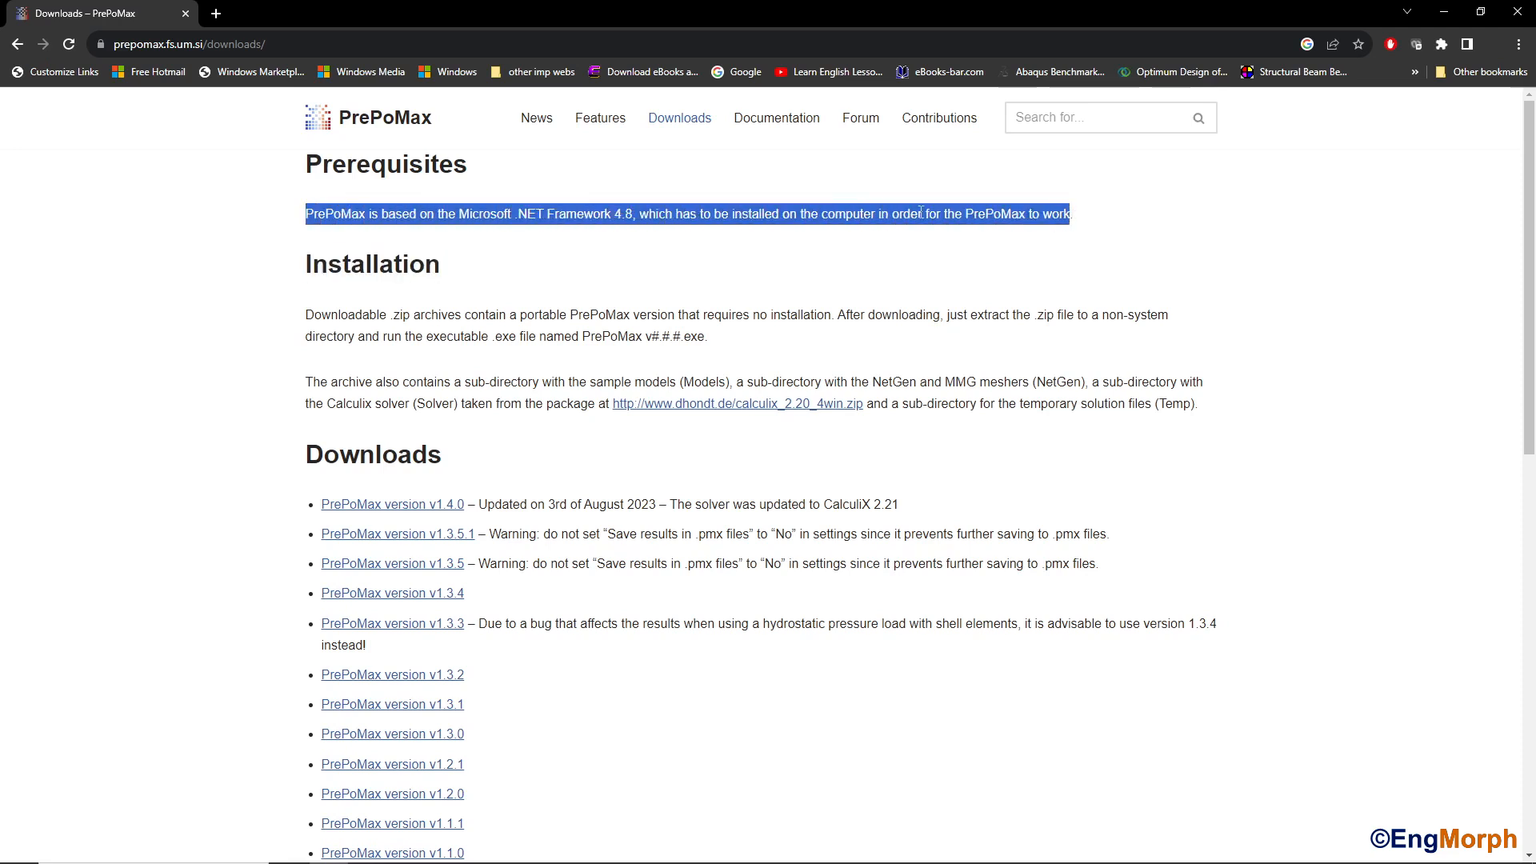
pyautogui.click(883, 265)
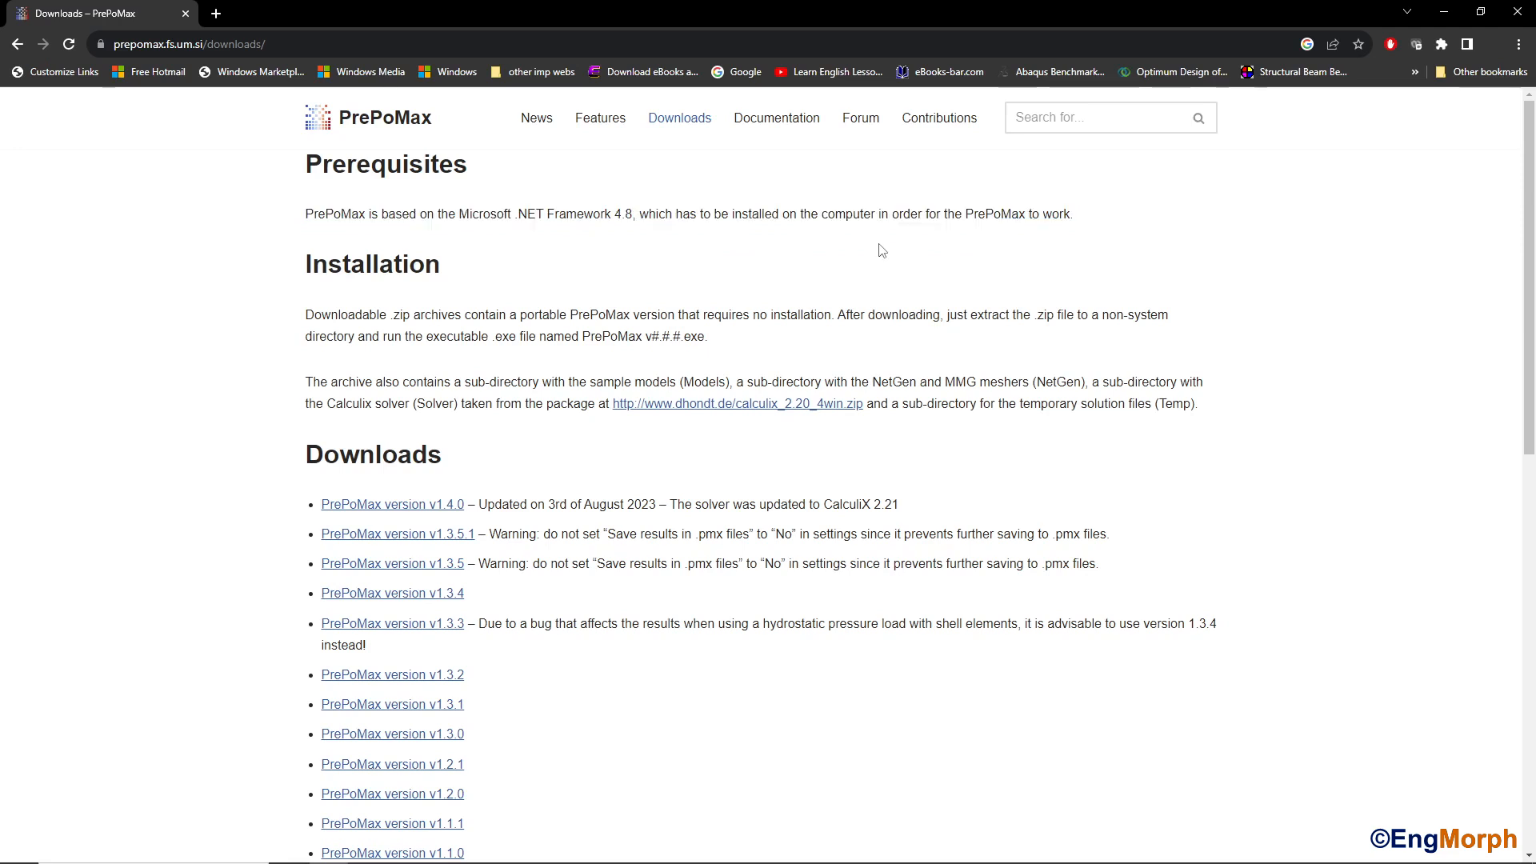
pyautogui.scroll(-2, 529, 282)
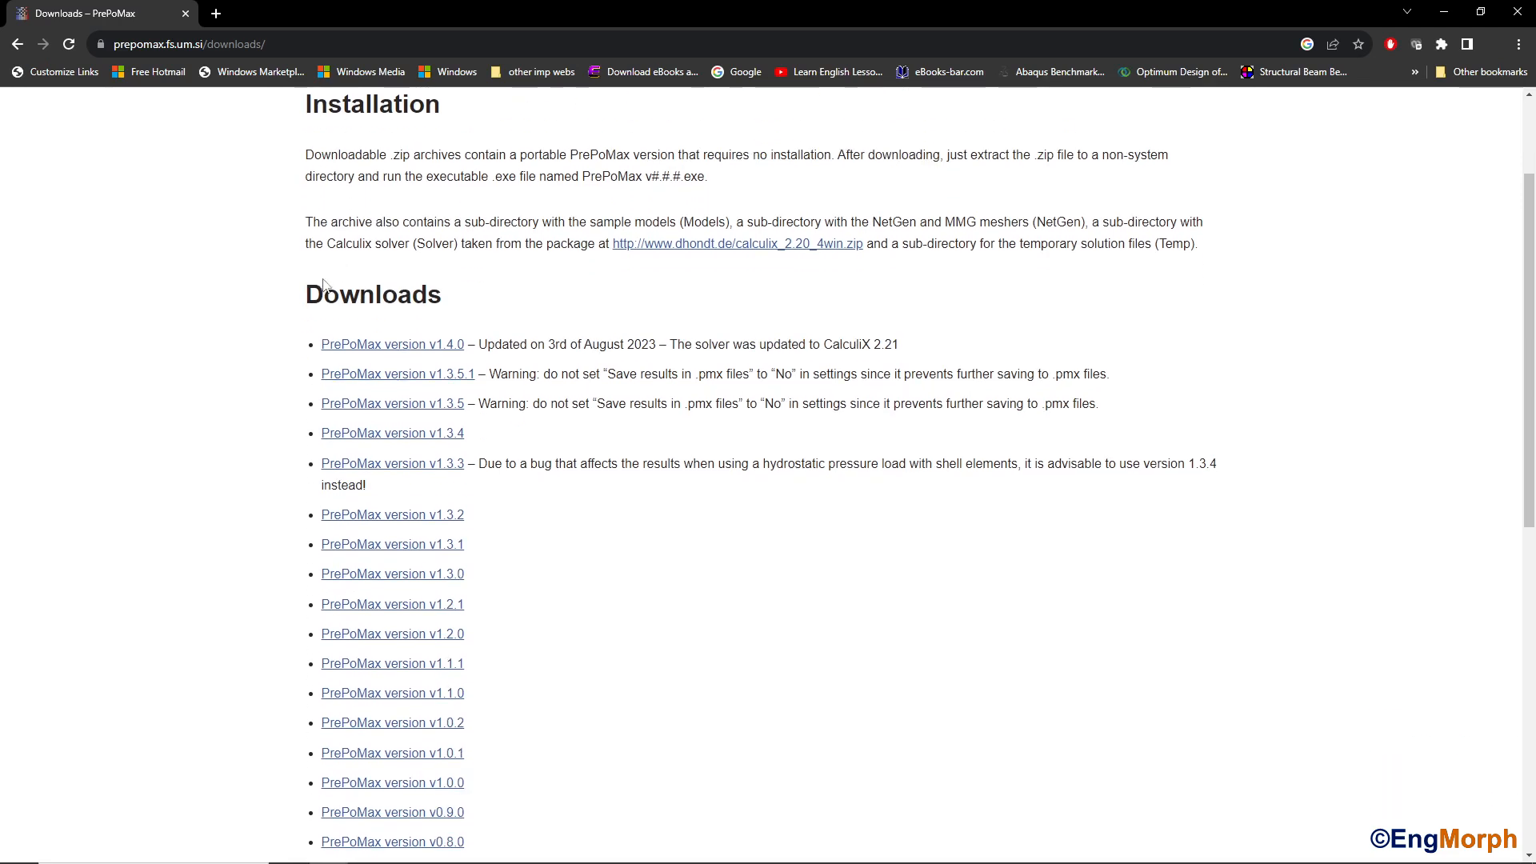
pyautogui.moveTo(310, 297); pyautogui.dragTo(440, 302)
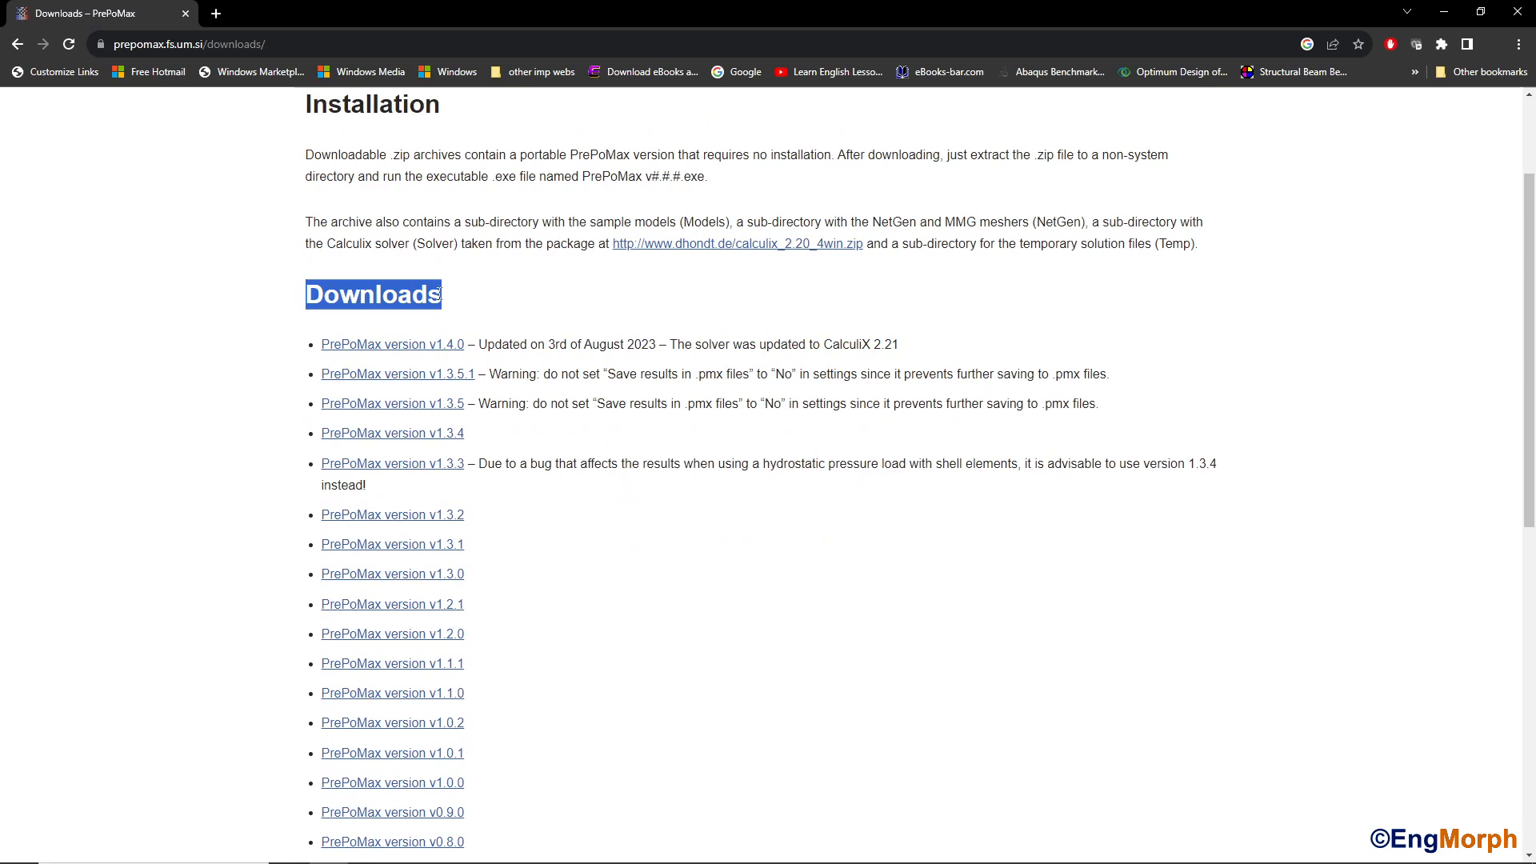
pyautogui.scroll(-1, 439, 304)
pyautogui.scroll(-8, 387, 360)
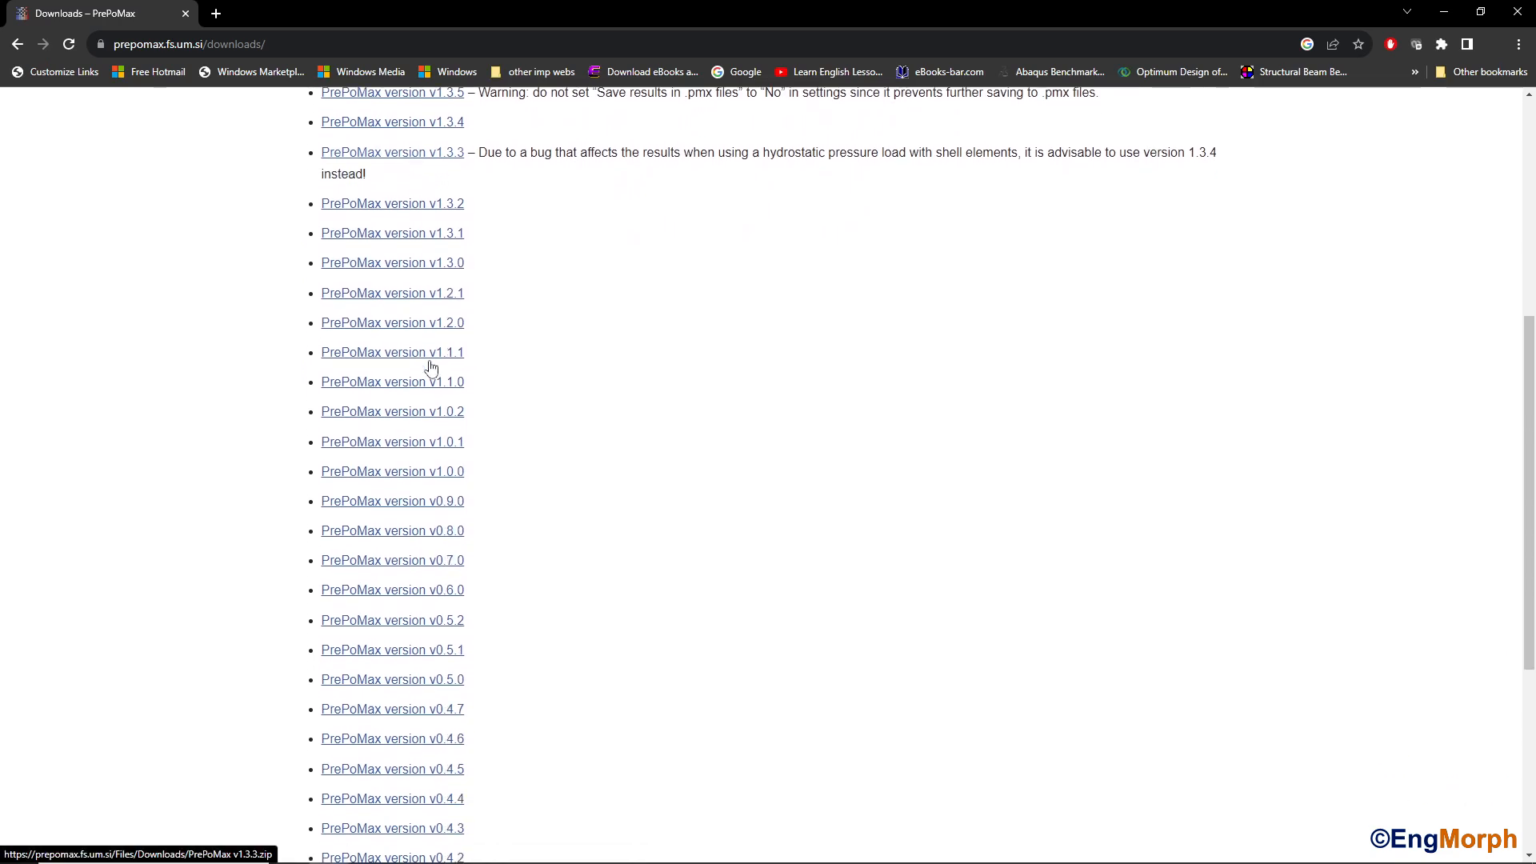
pyautogui.scroll(8, 429, 368)
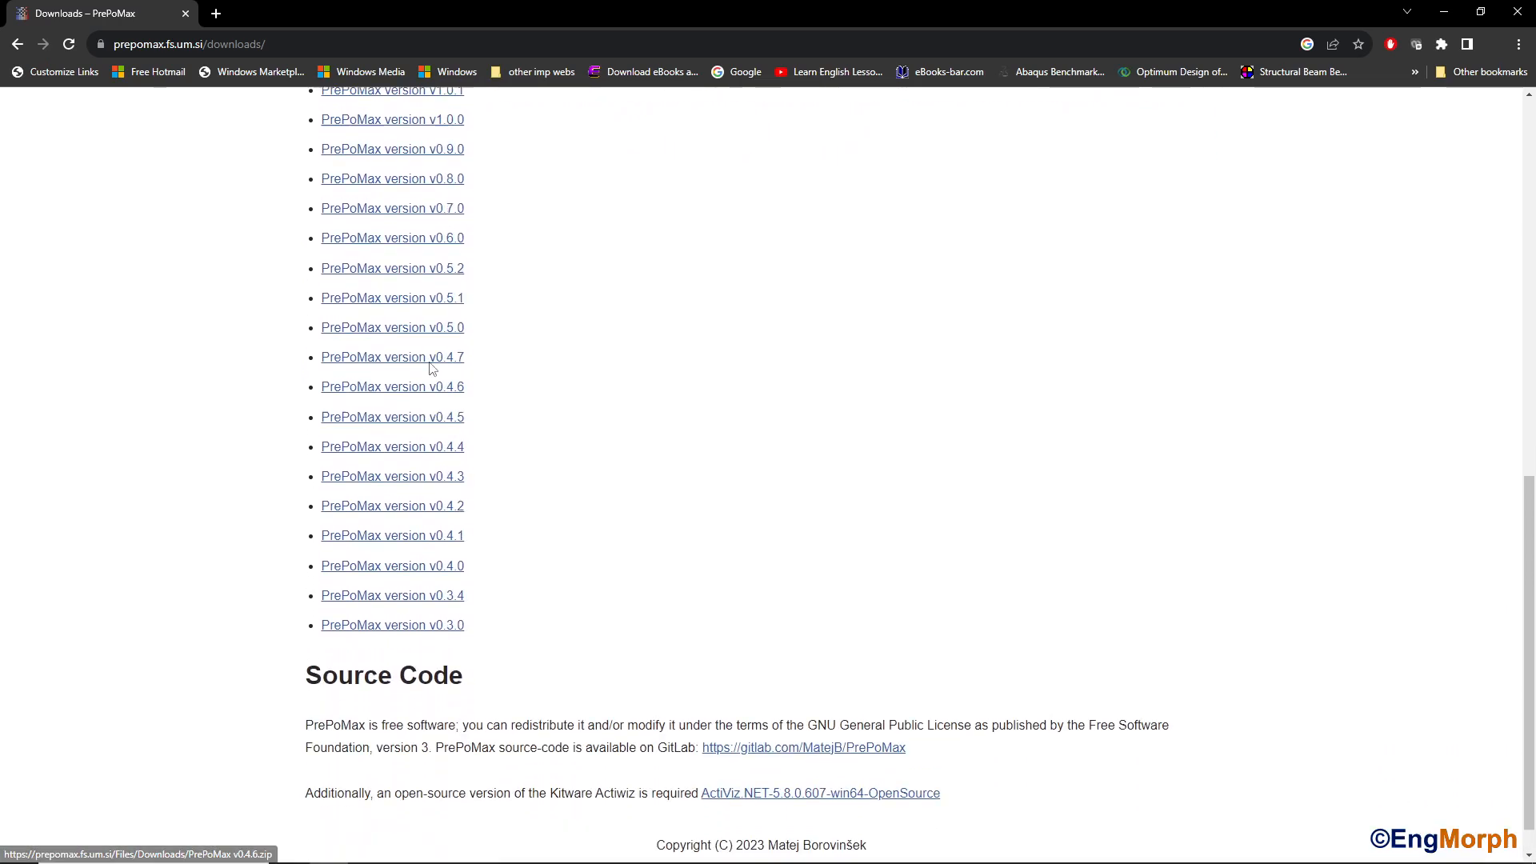
pyautogui.scroll(1, 429, 368)
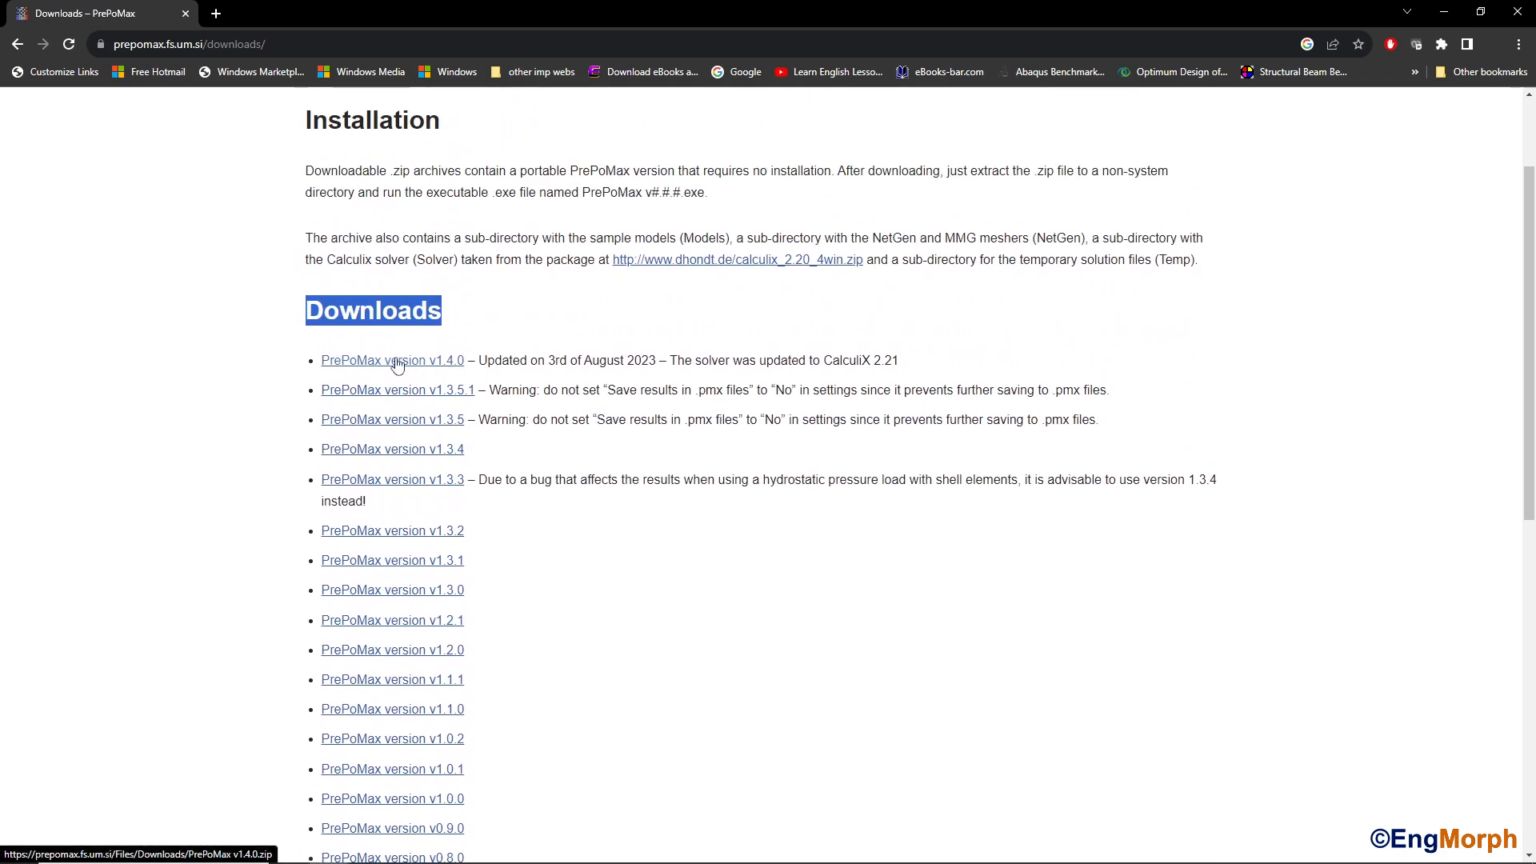
# Download PrePoMax version v1.4.0 and show the downloaded zip file in its folder.
pyautogui.click(398, 362)
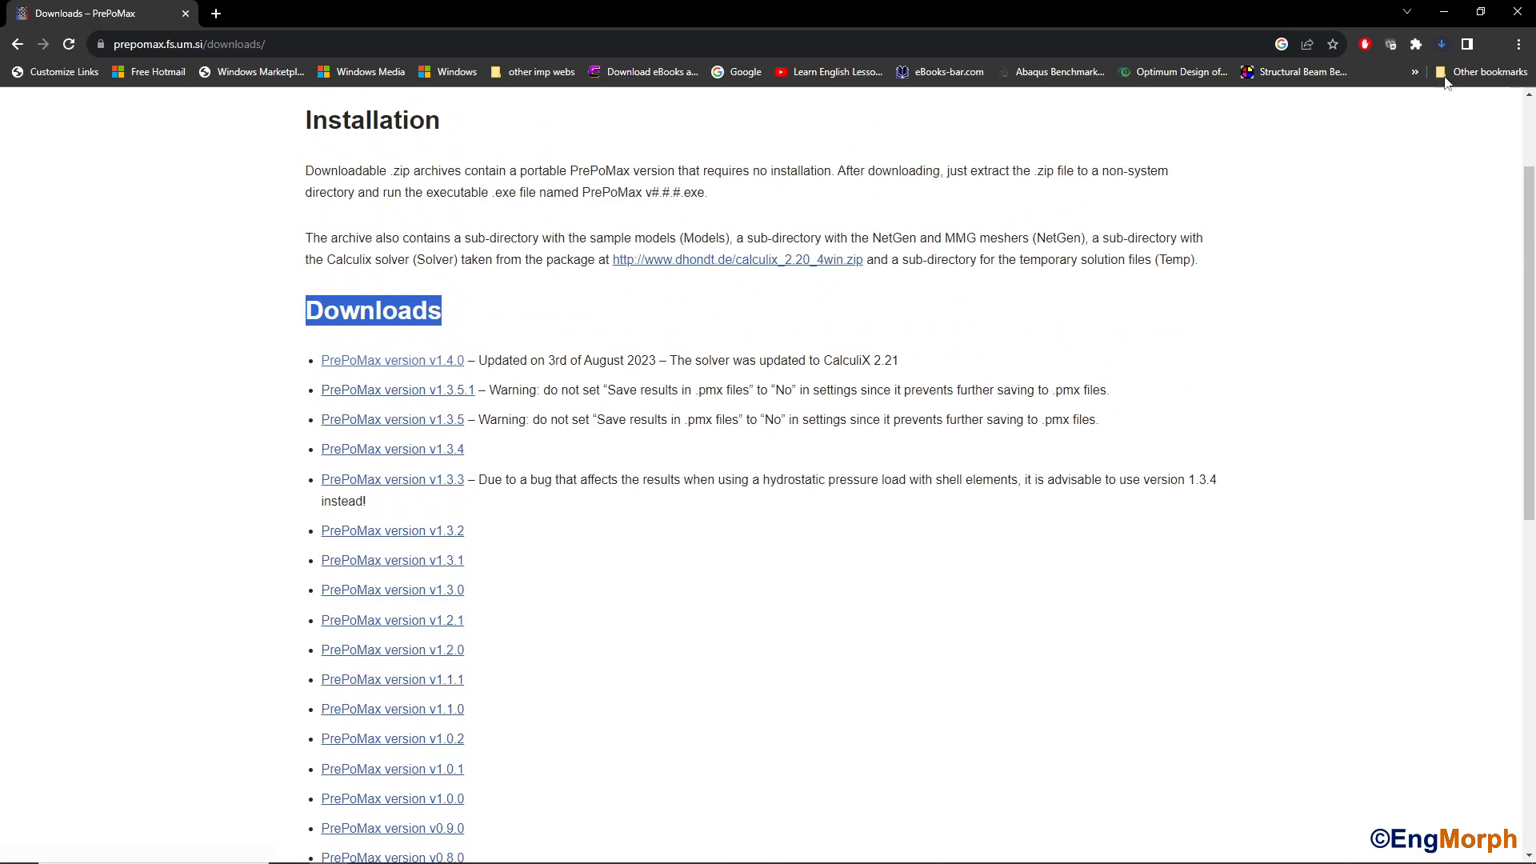
pyautogui.click(1352, 525)
pyautogui.scroll(2, 1352, 525)
pyautogui.click(1441, 45)
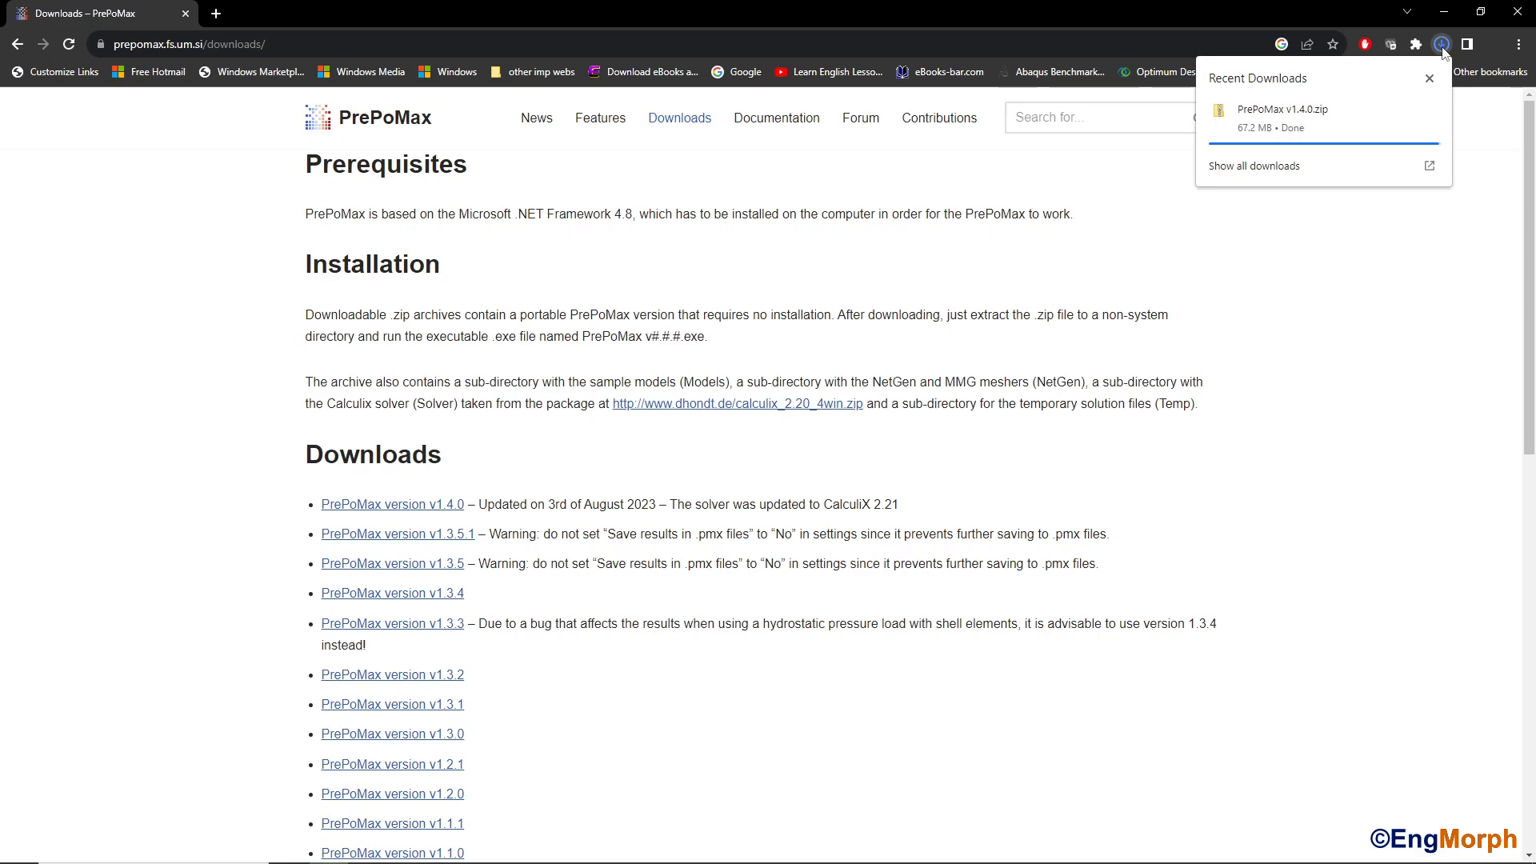
pyautogui.click(1404, 111)
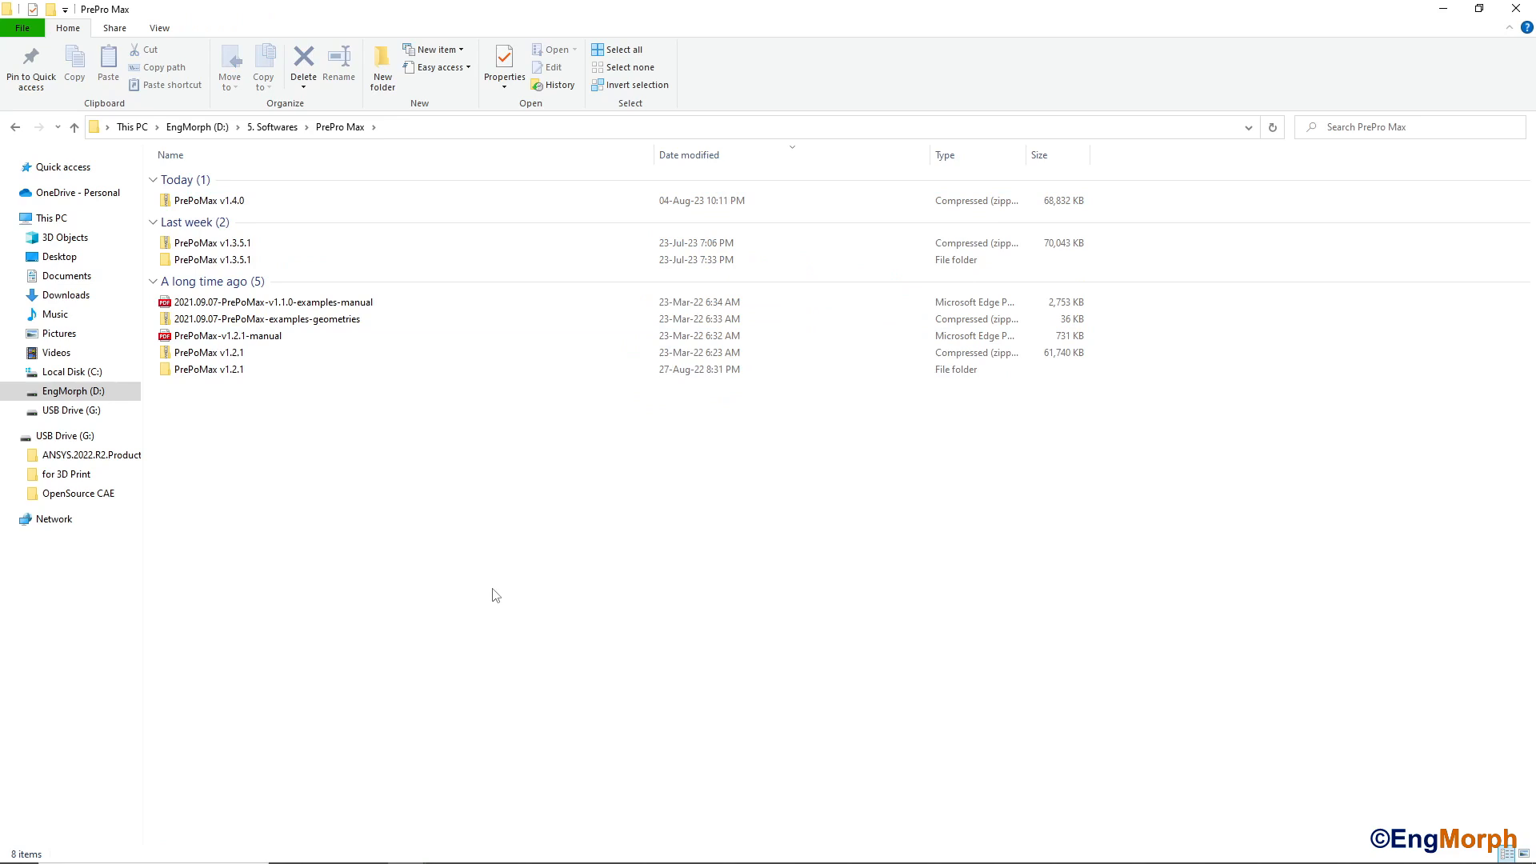
# Extract the PrePoMax v1.4.0 archive with 7-Zip into its own folder named "PrePoMax v1.4.0".
pyautogui.click(194, 206)
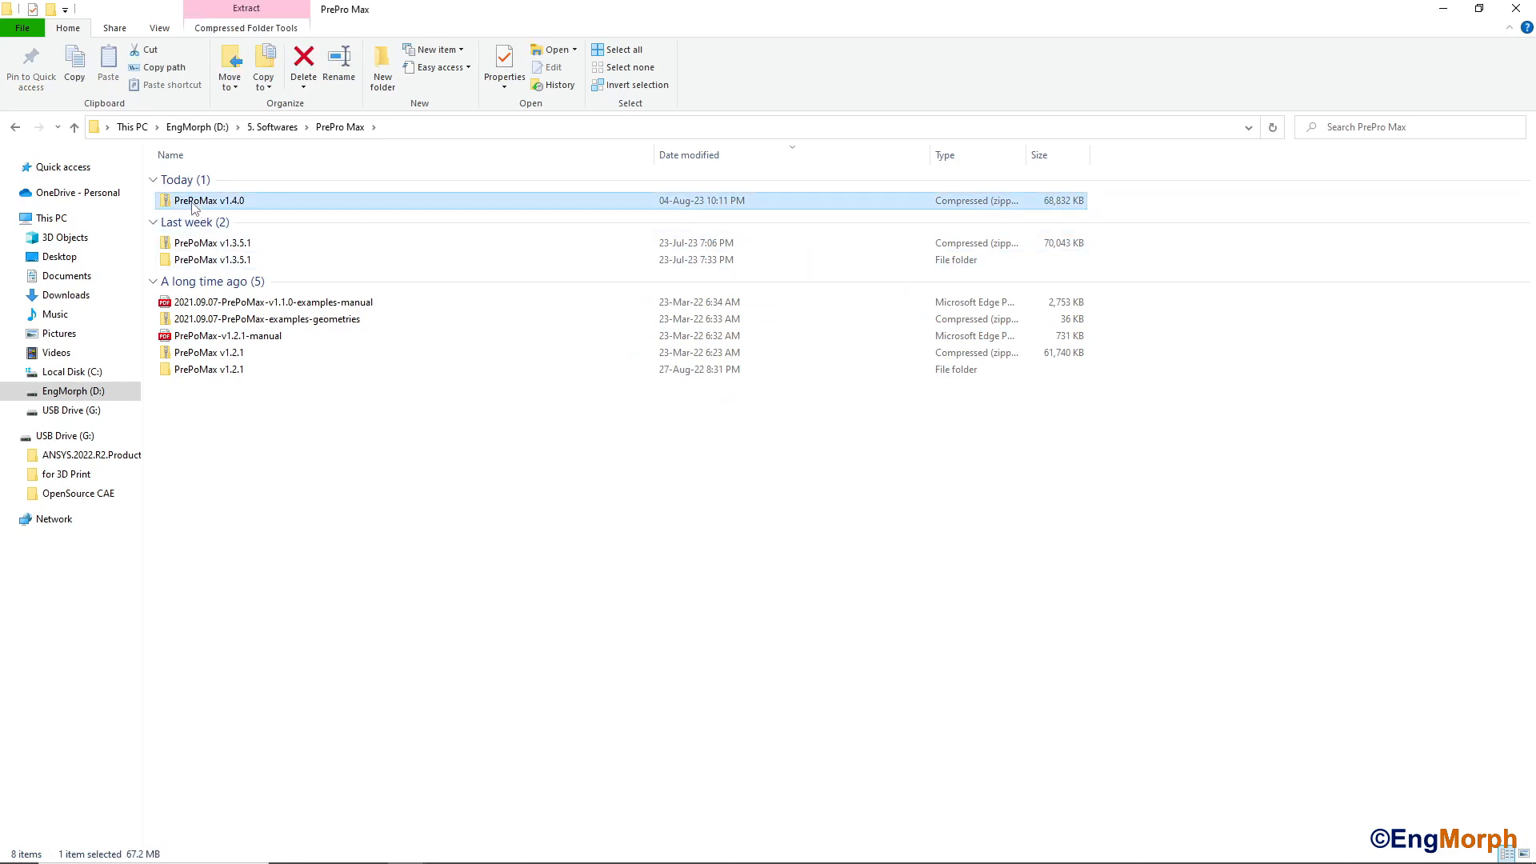
pyautogui.rightClick(194, 207)
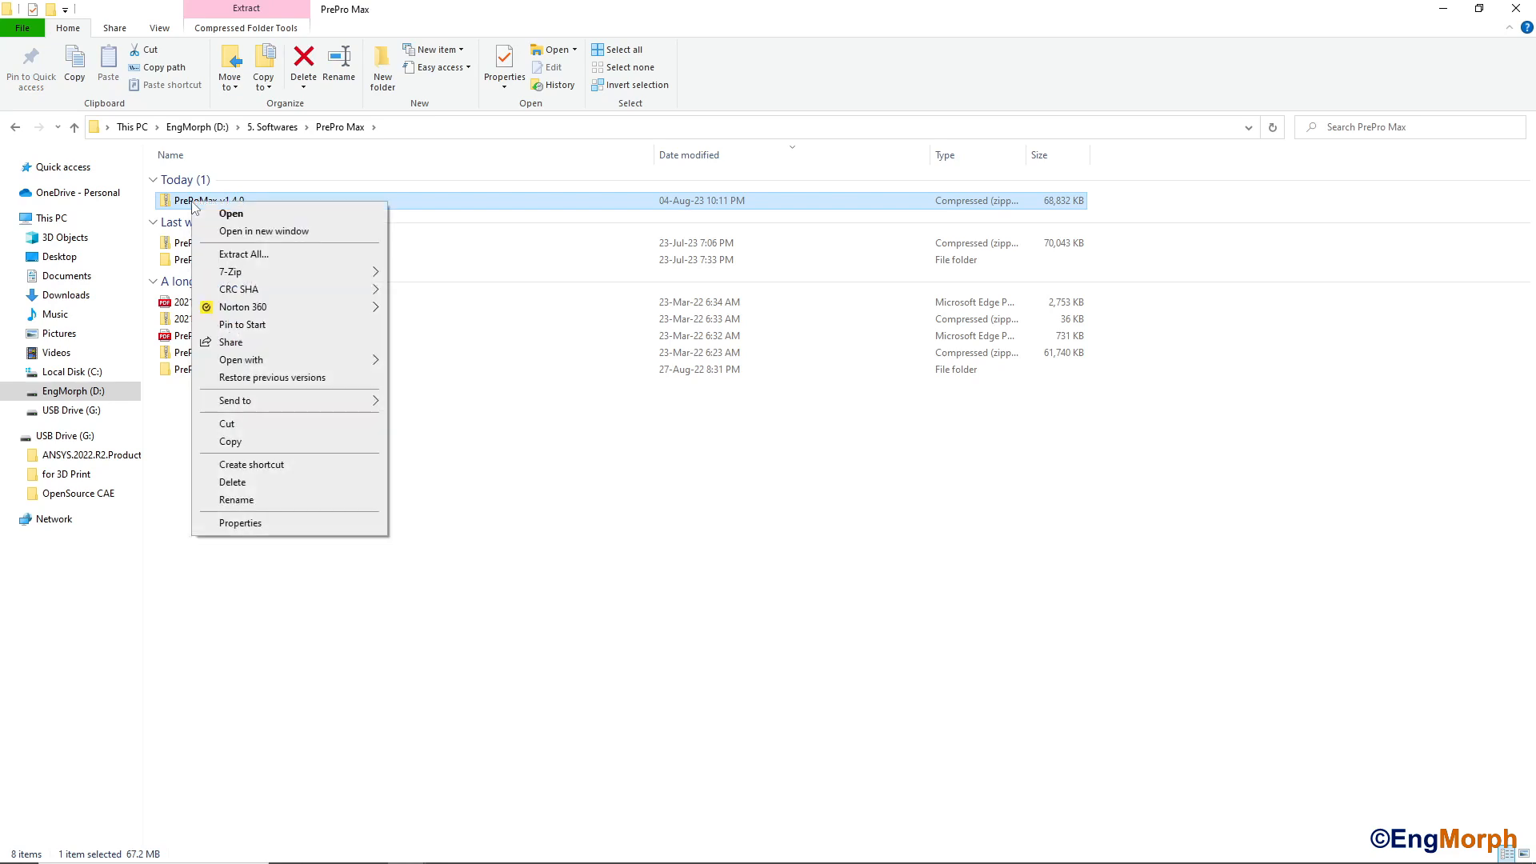
pyautogui.moveTo(227, 275)
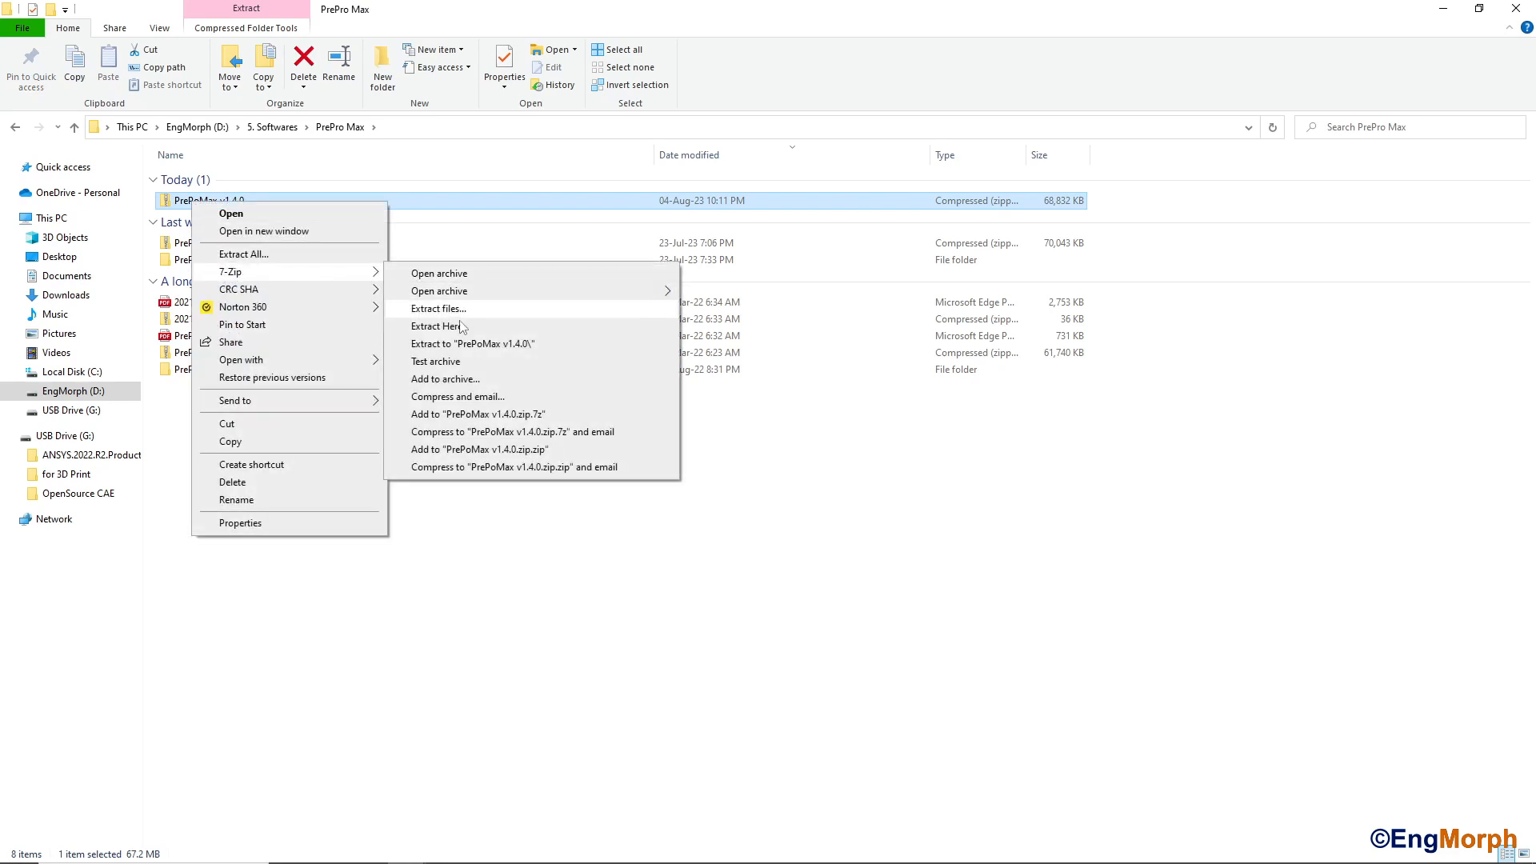
pyautogui.click(493, 352)
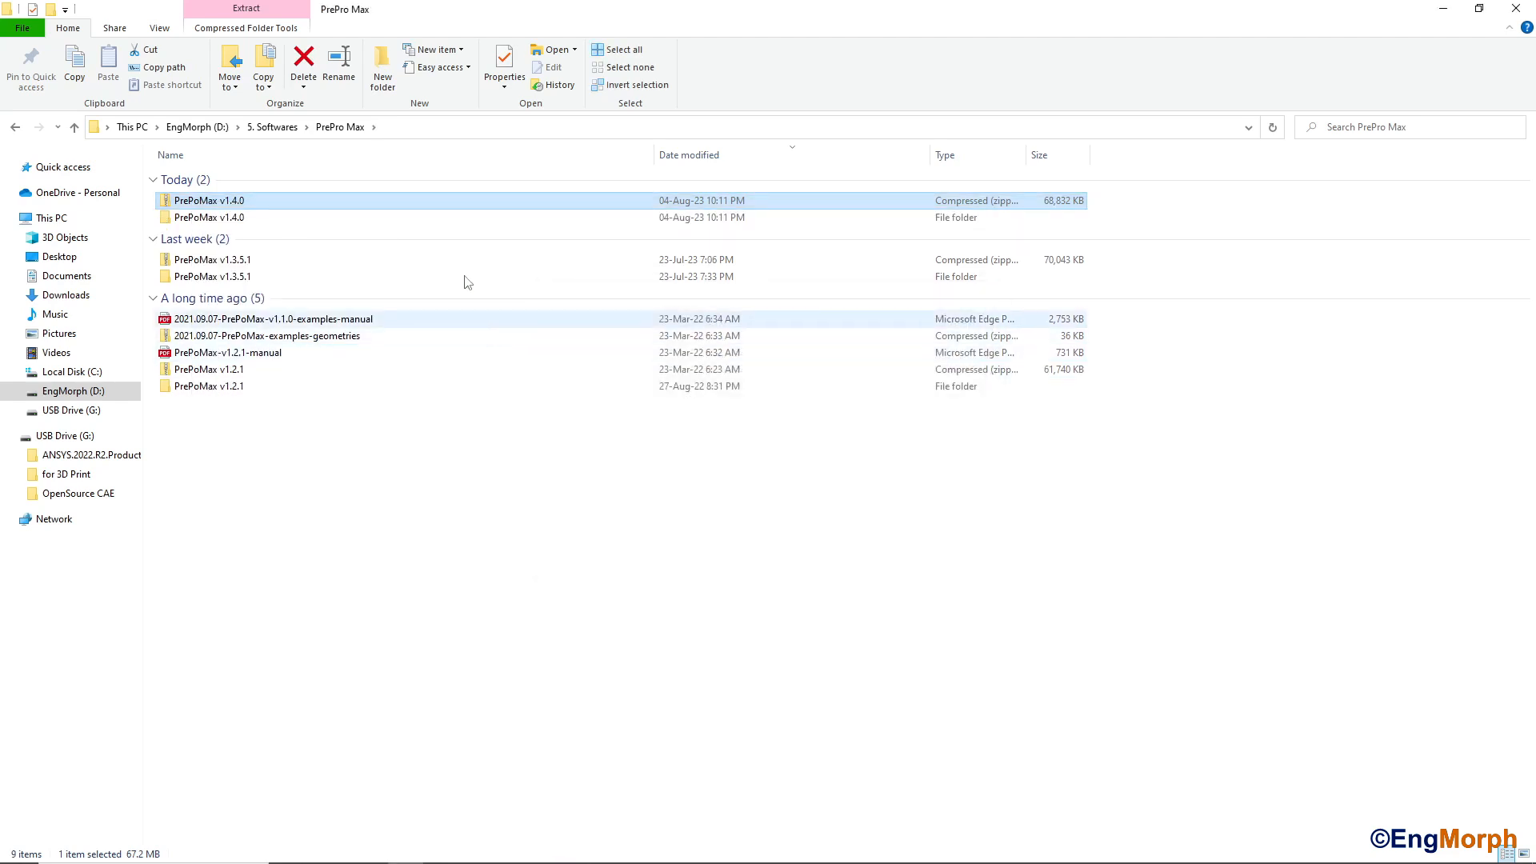
# Open the extracted PrePoMax v1.4.0 folder and inspect the contents of its lib subfolder.
pyautogui.click(200, 220)
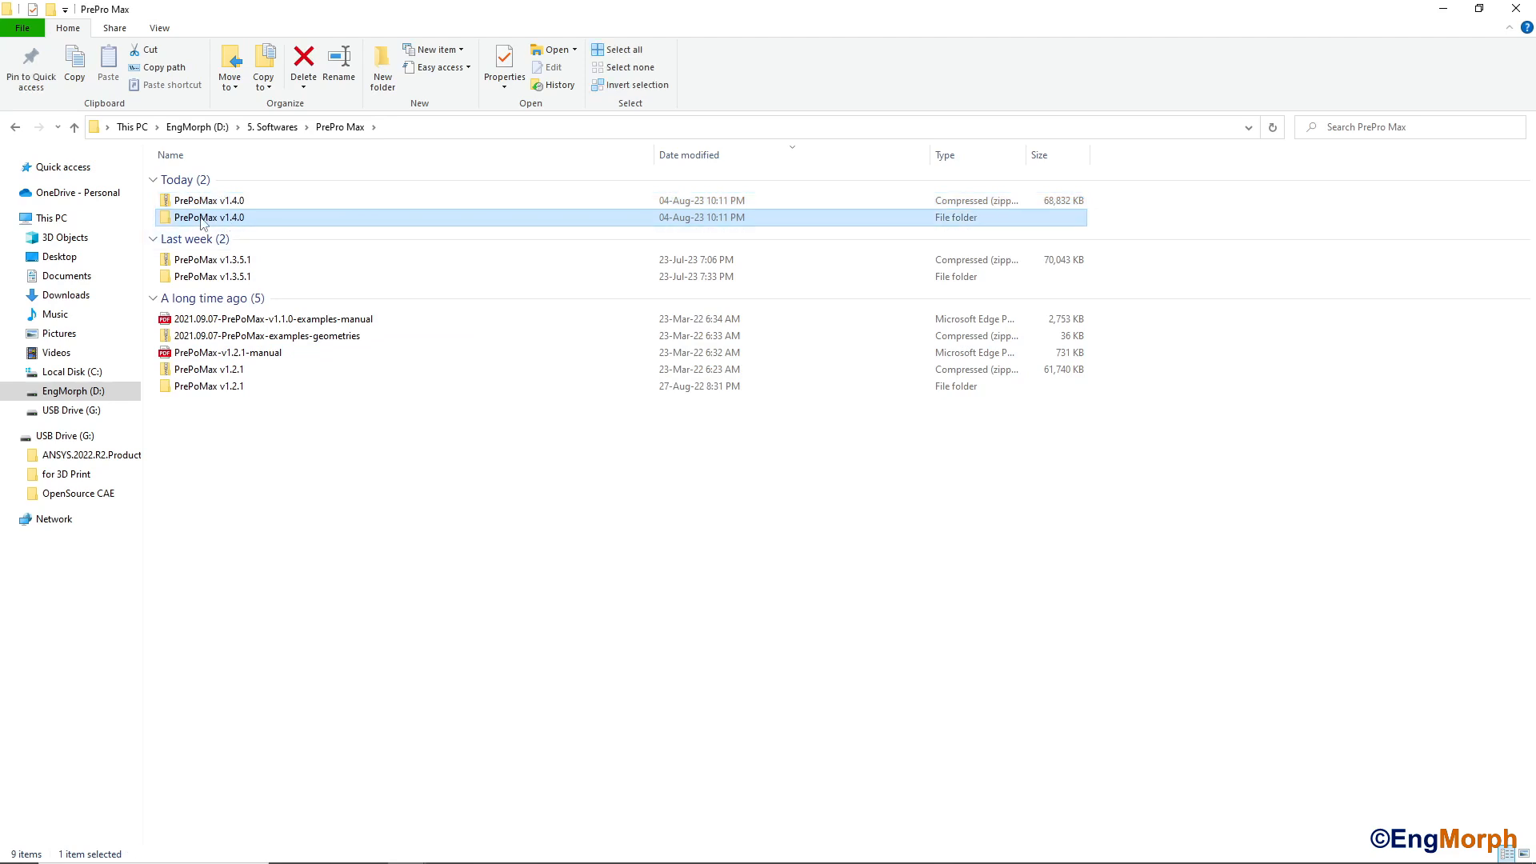
pyautogui.doubleClick(212, 219)
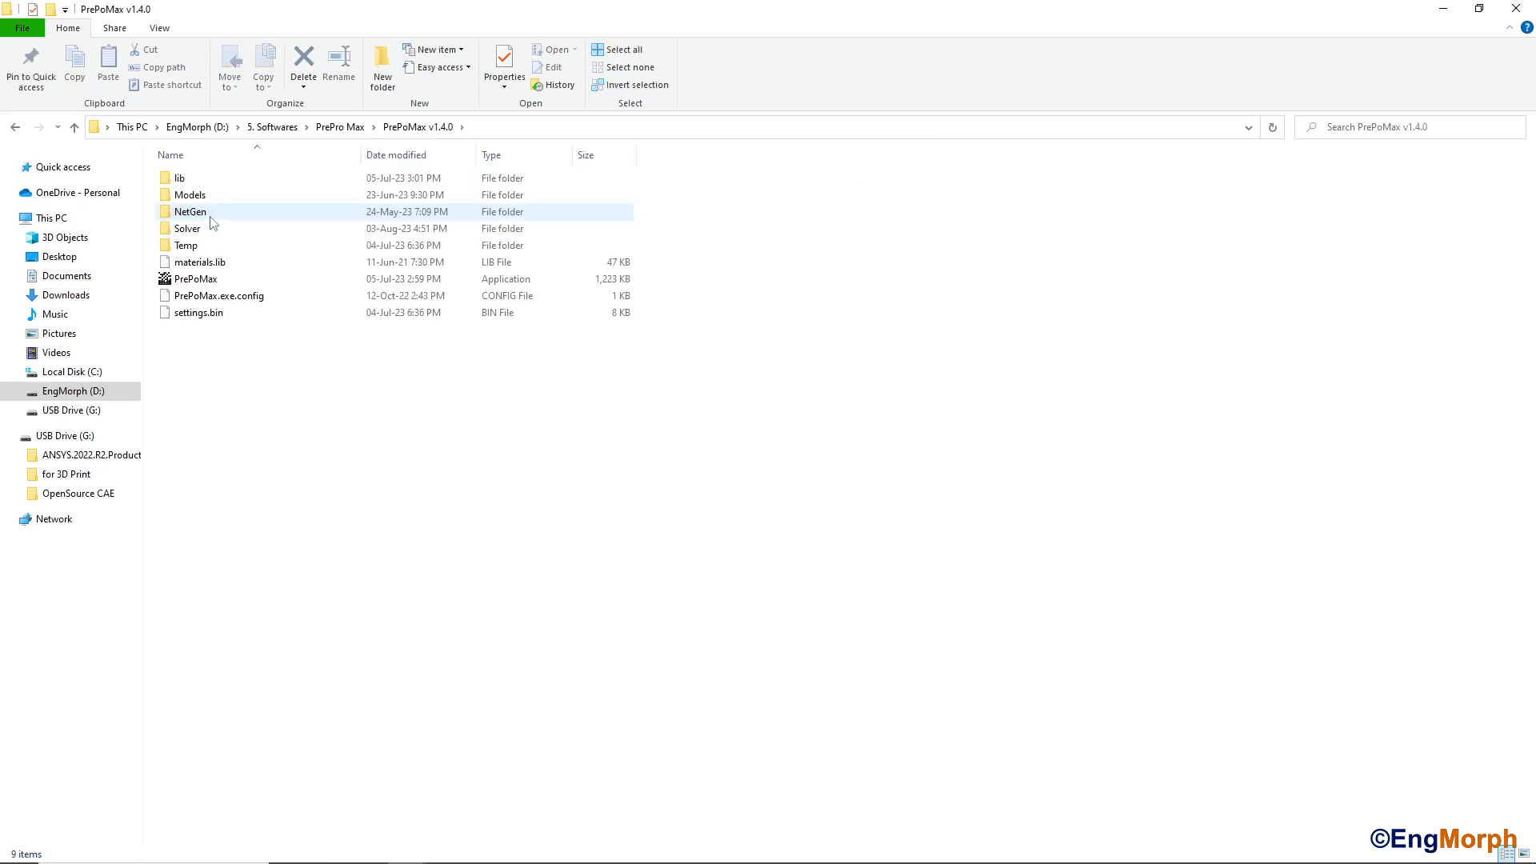
pyautogui.doubleClick(182, 181)
pyautogui.scroll(-4, 223, 368)
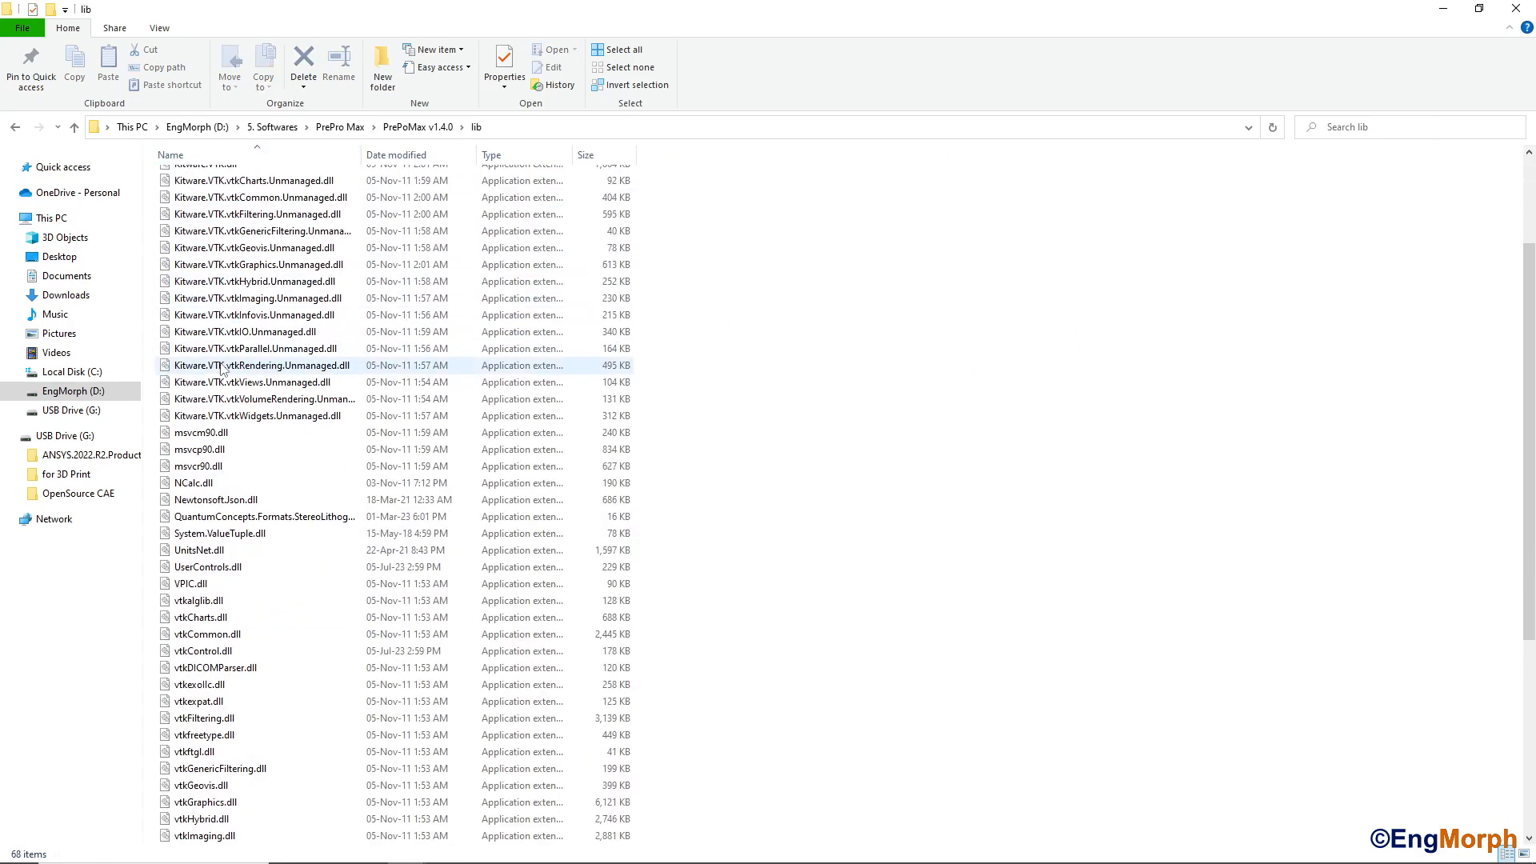
pyautogui.scroll(-6, 223, 367)
pyautogui.scroll(10, 223, 367)
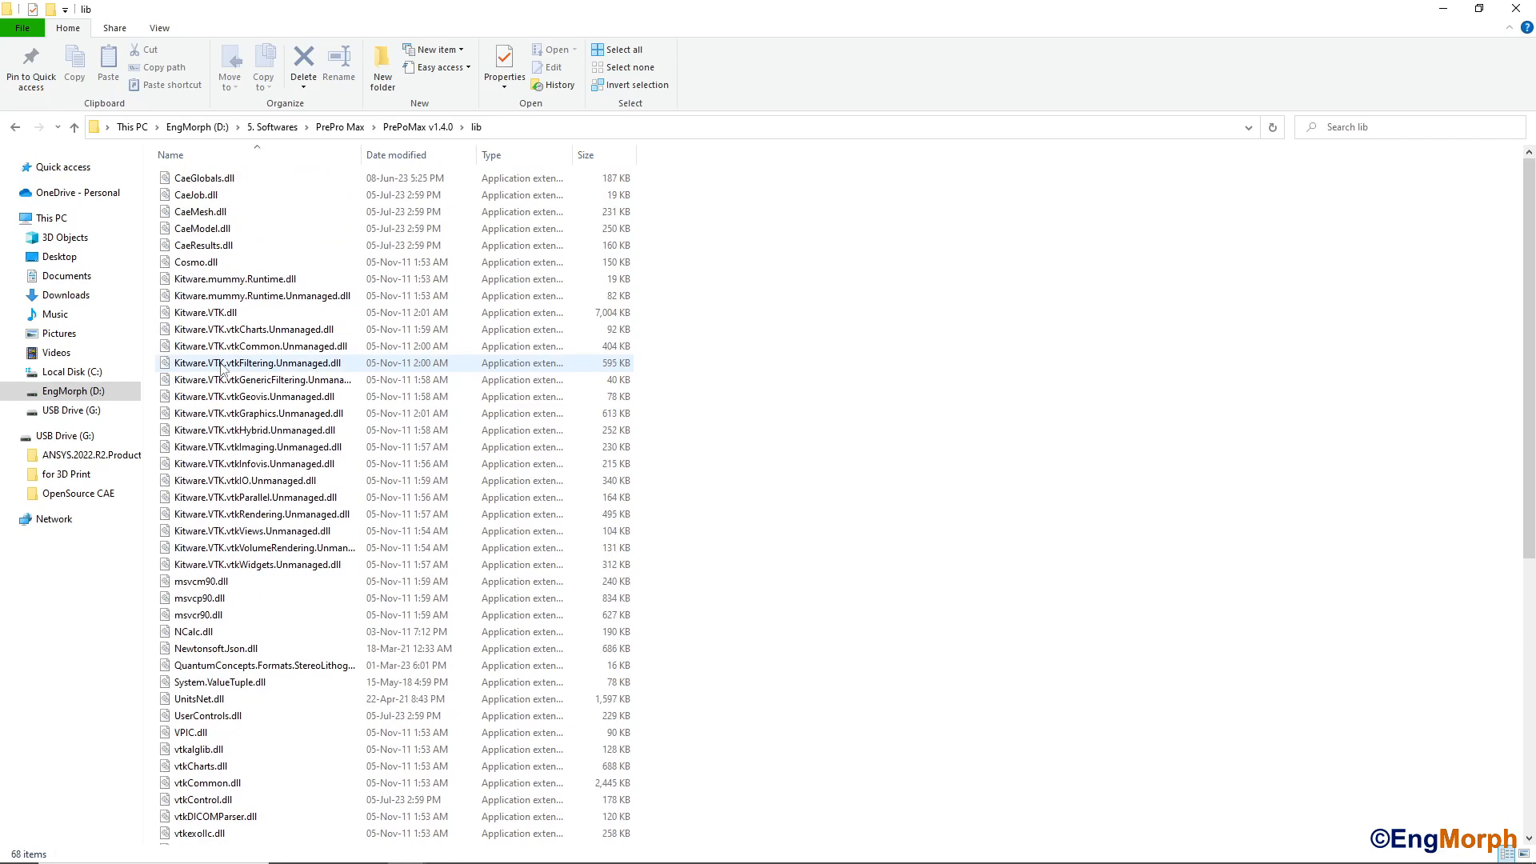
pyautogui.click(16, 128)
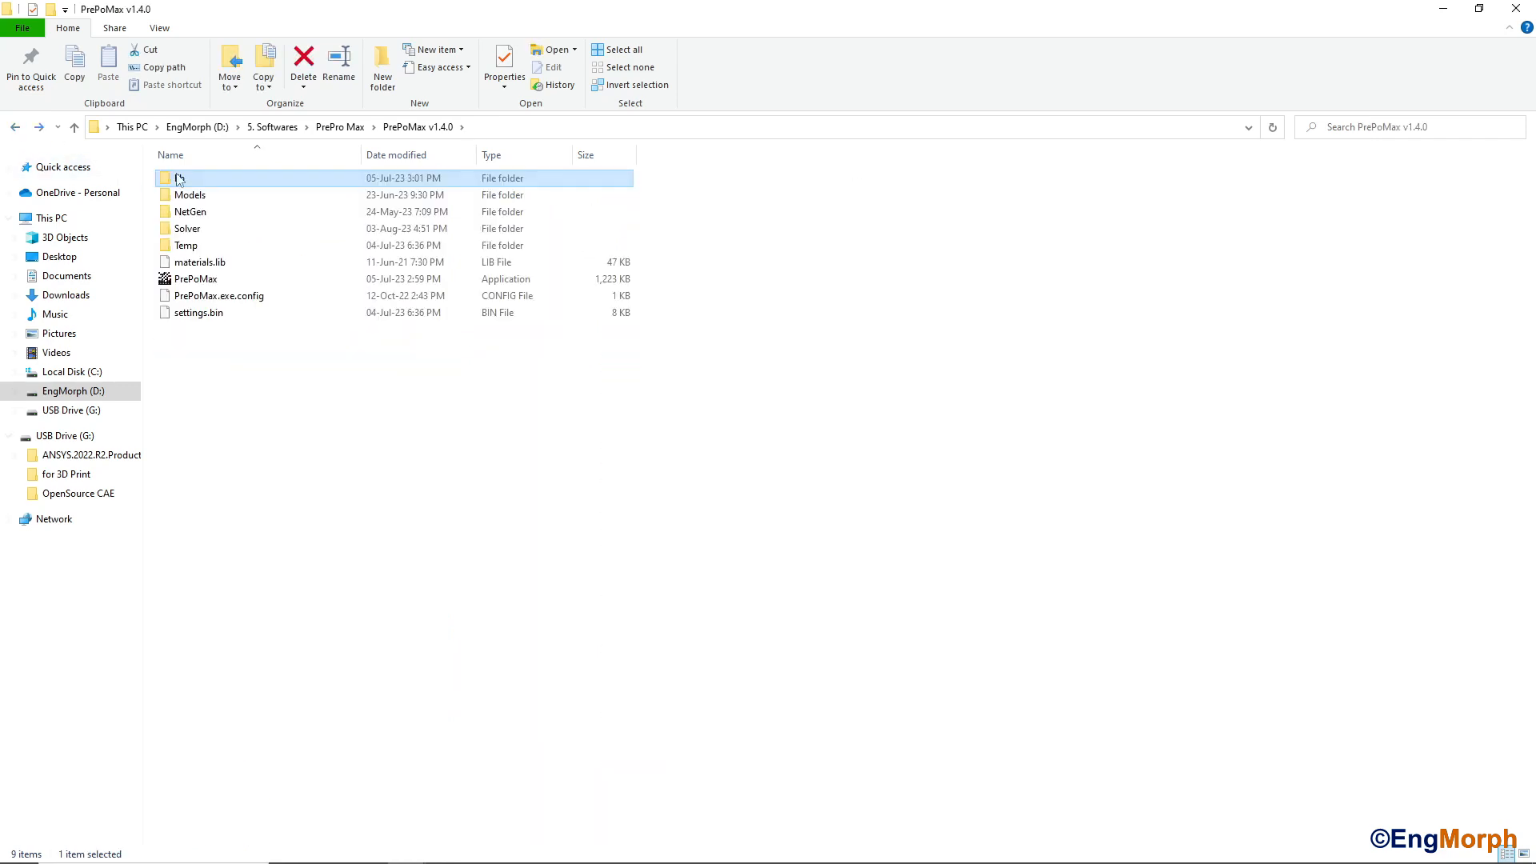
# Examine the contents of the Models, NetGen and Solver subfolders of PrePoMax v1.4.0.
pyautogui.doubleClick(196, 195)
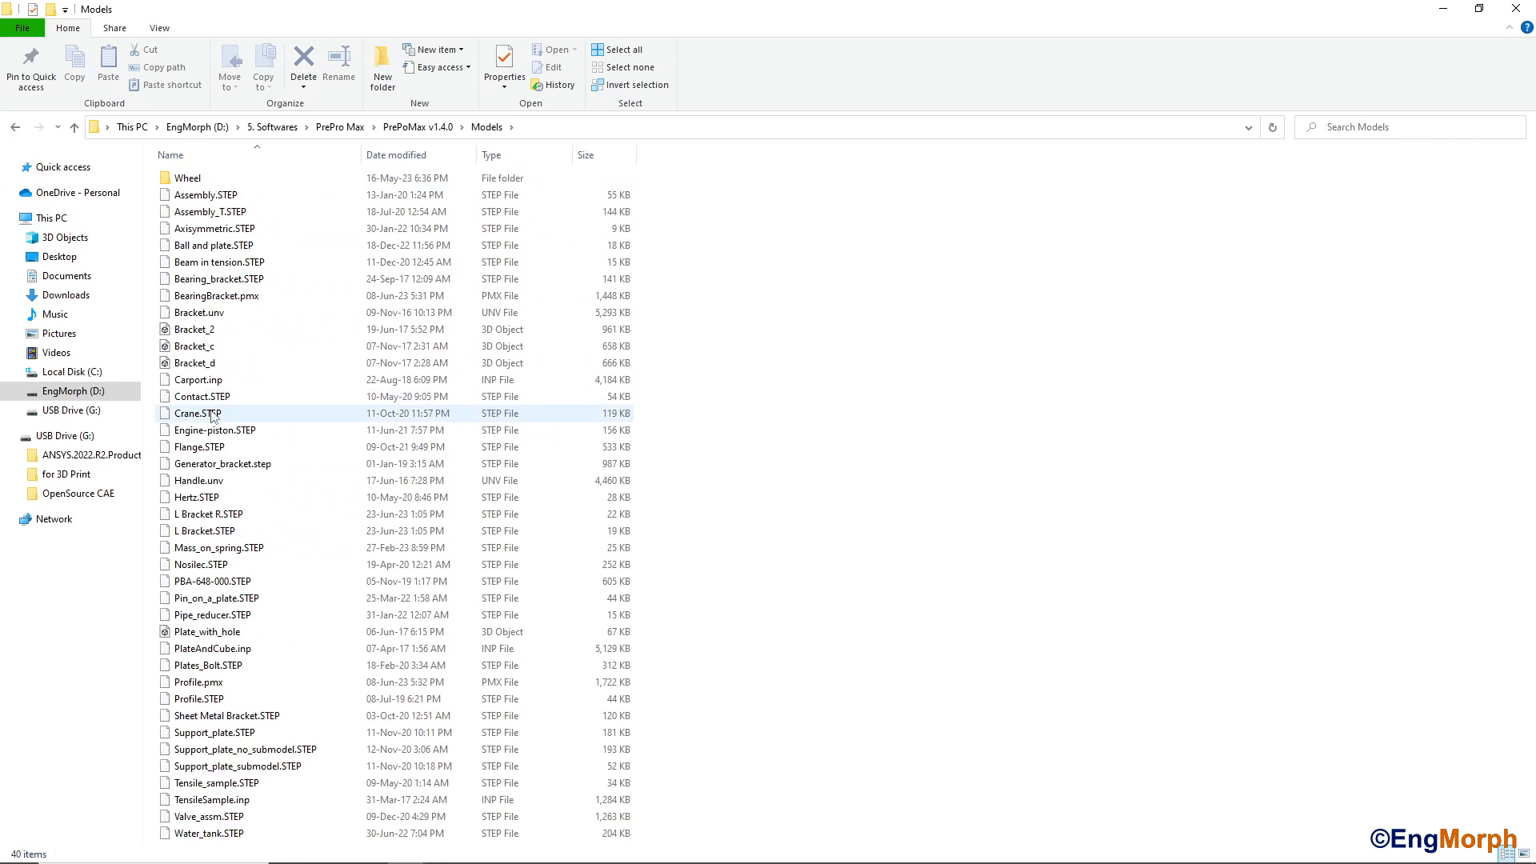
pyautogui.click(16, 128)
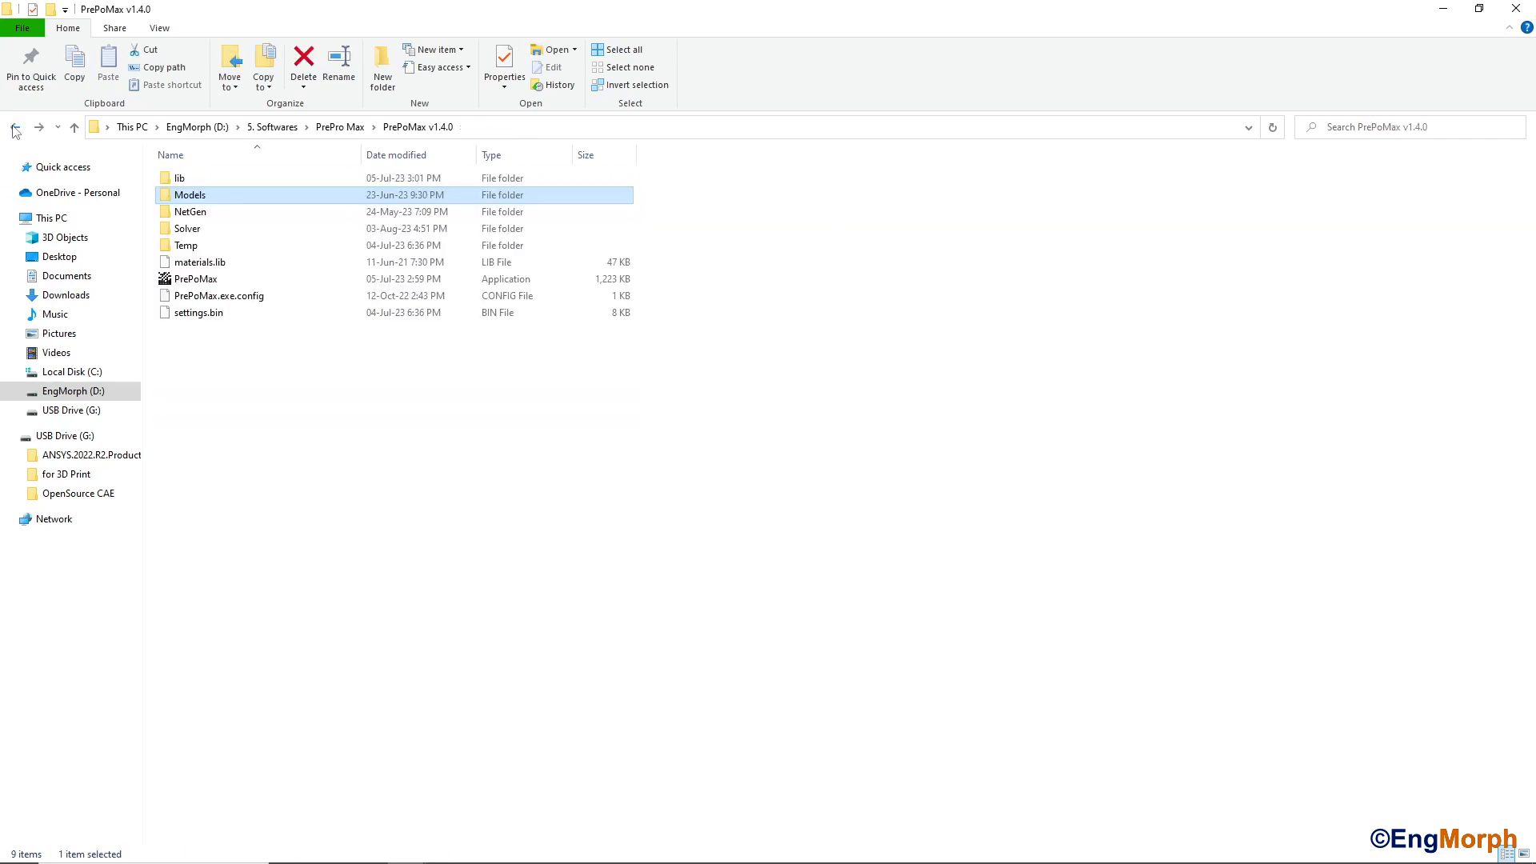
pyautogui.doubleClick(200, 215)
pyautogui.scroll(-5, 208, 216)
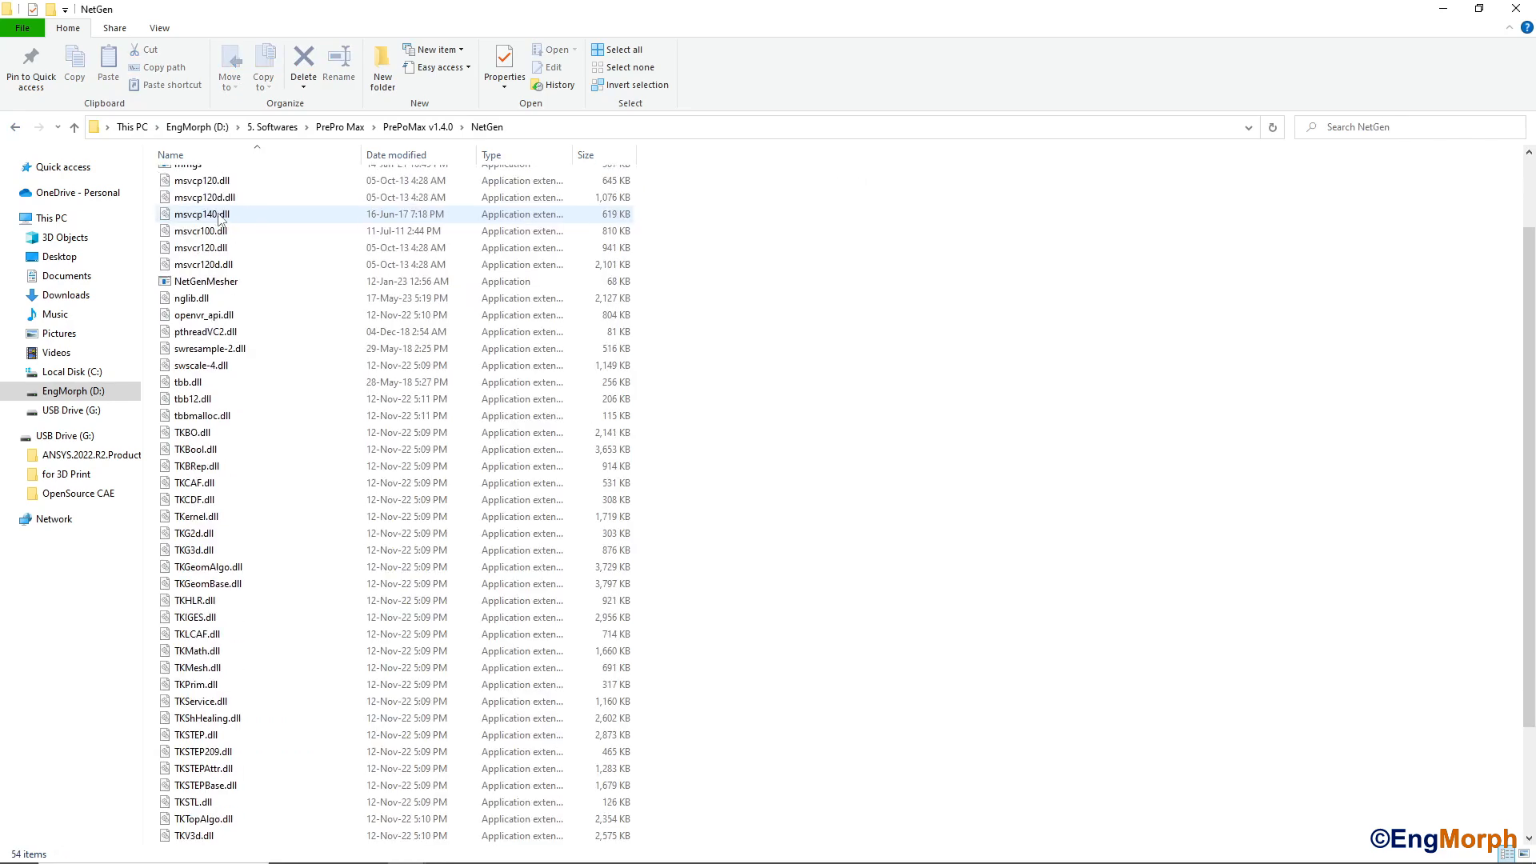
pyautogui.scroll(5, 220, 220)
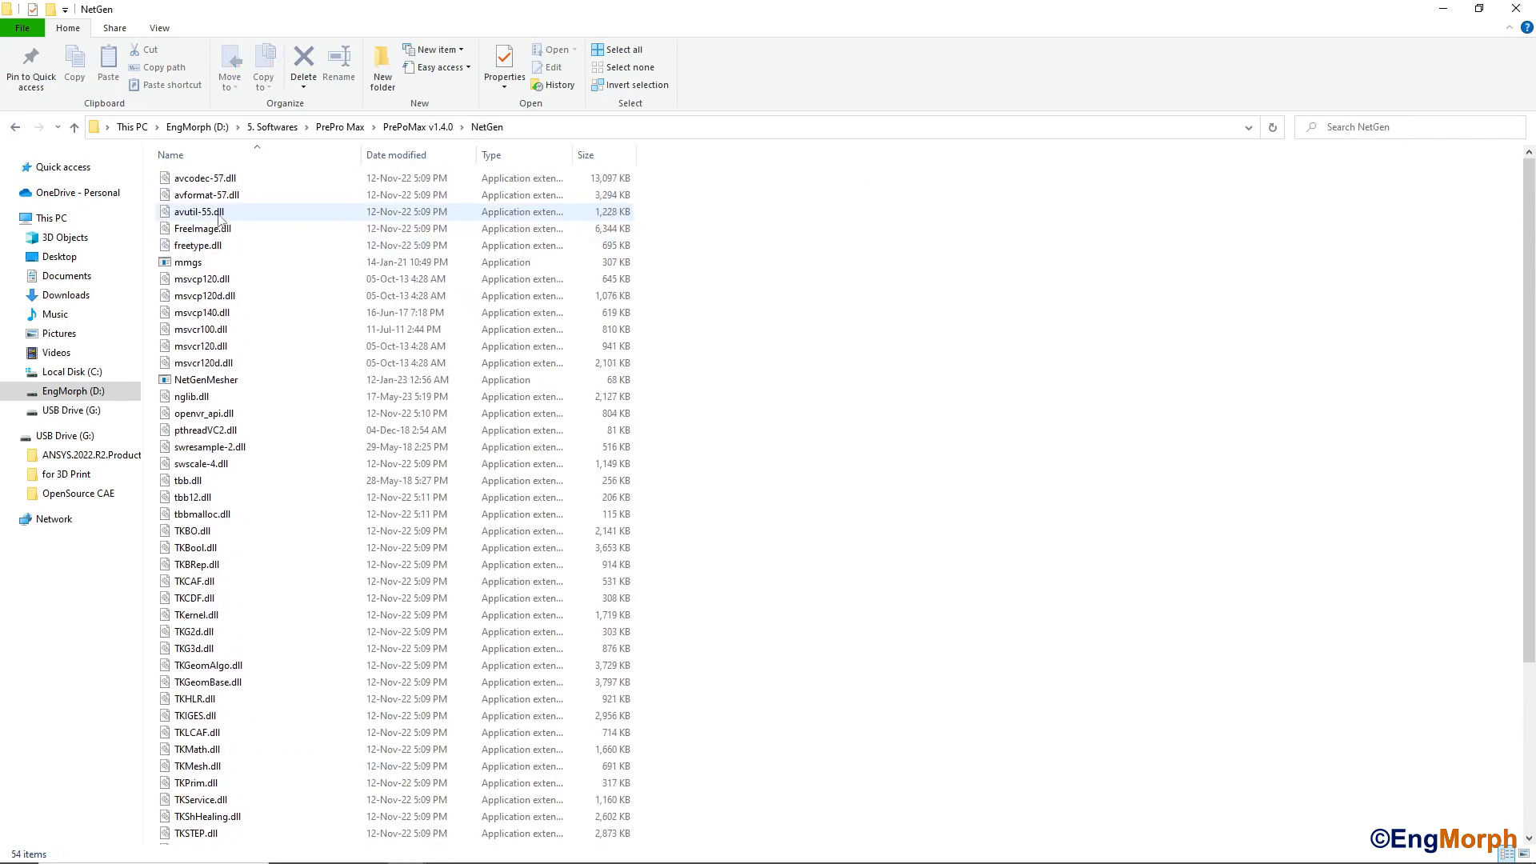
pyautogui.click(14, 127)
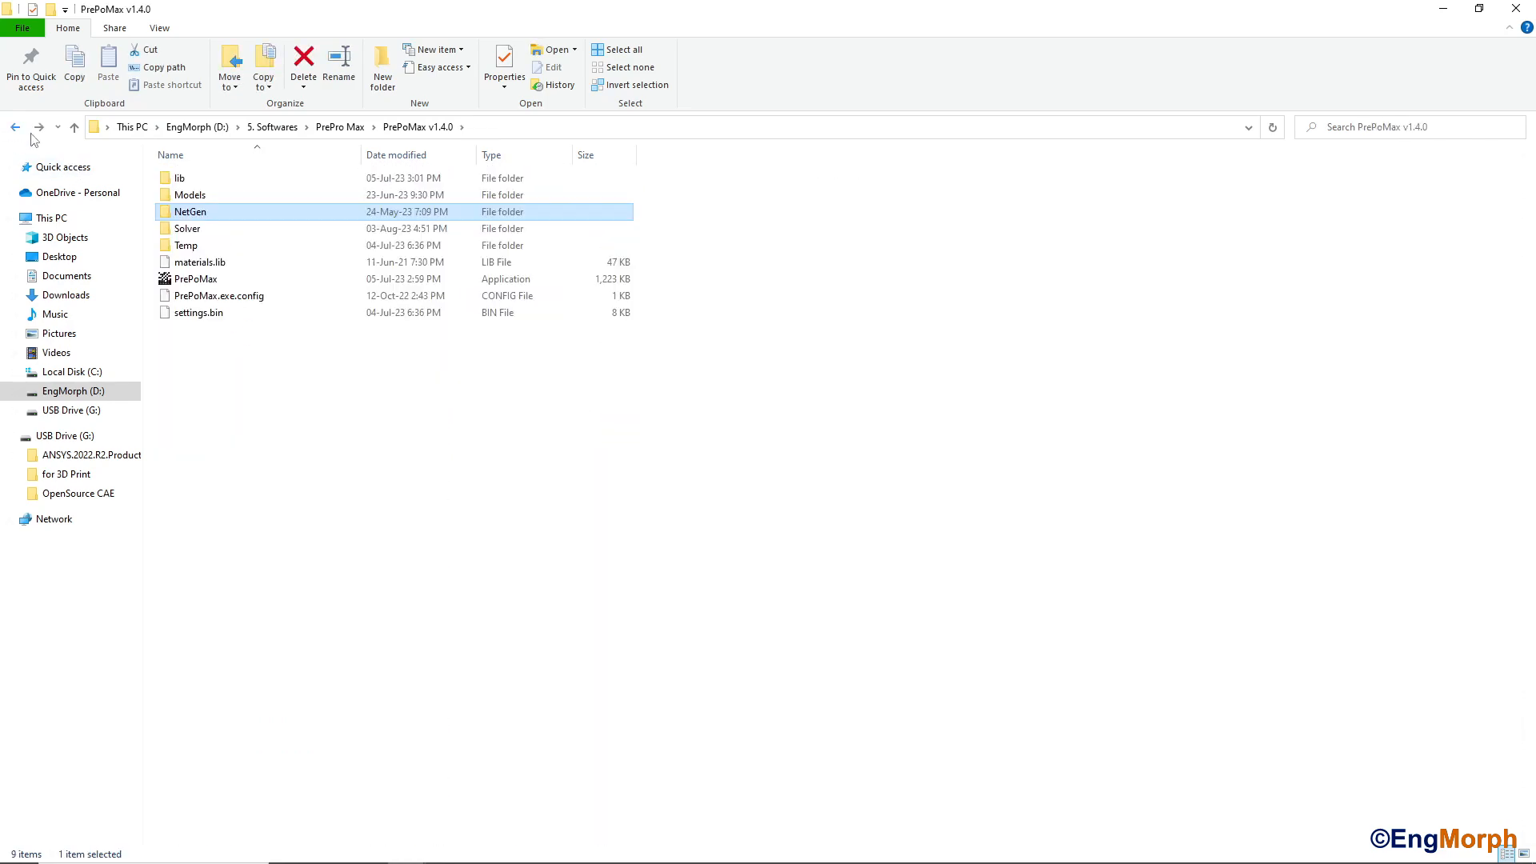
pyautogui.doubleClick(189, 229)
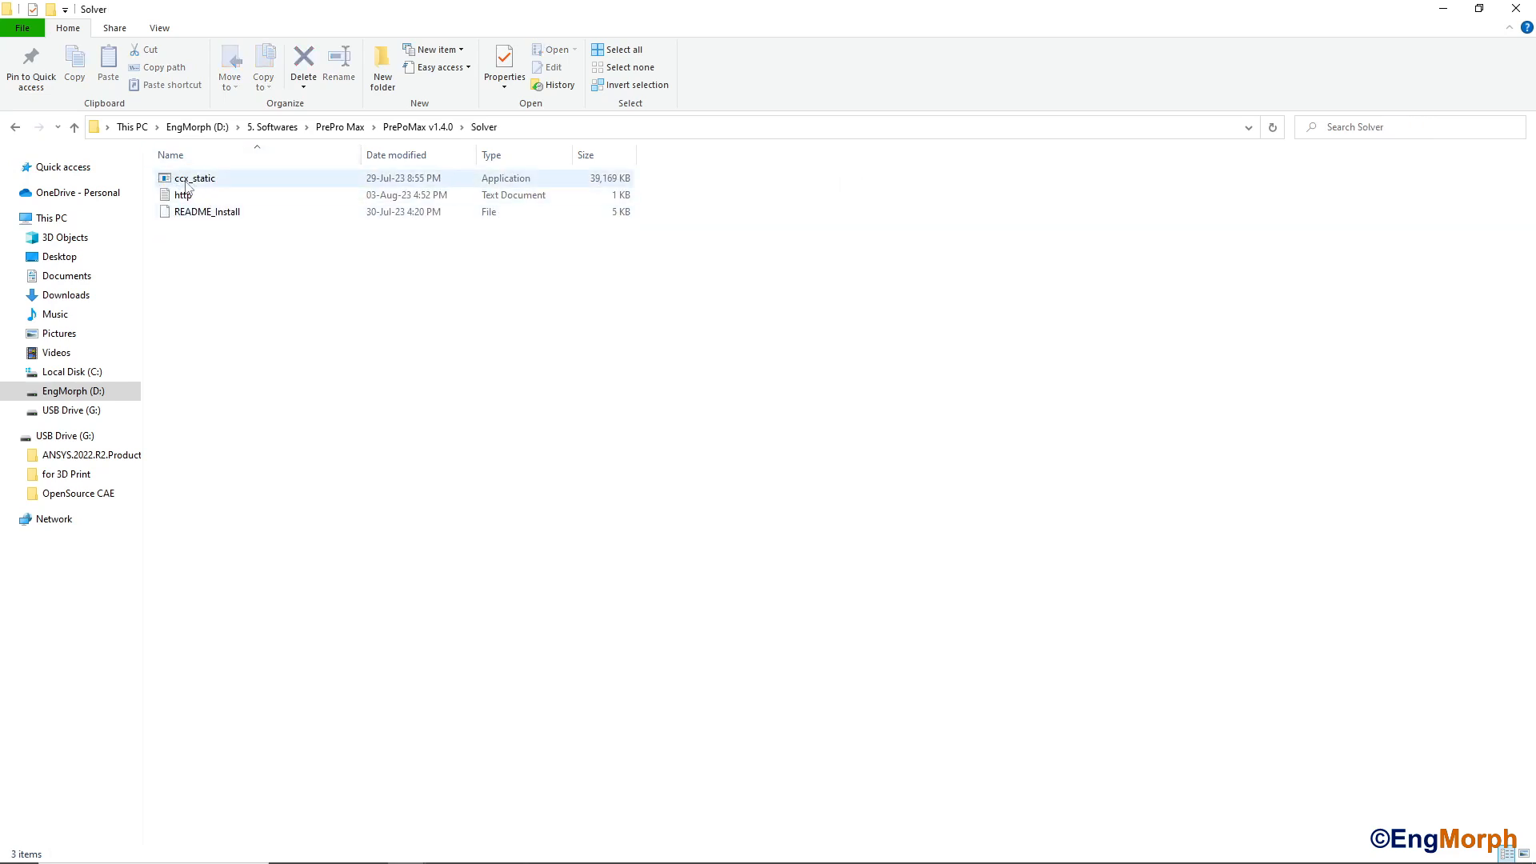
pyautogui.click(15, 128)
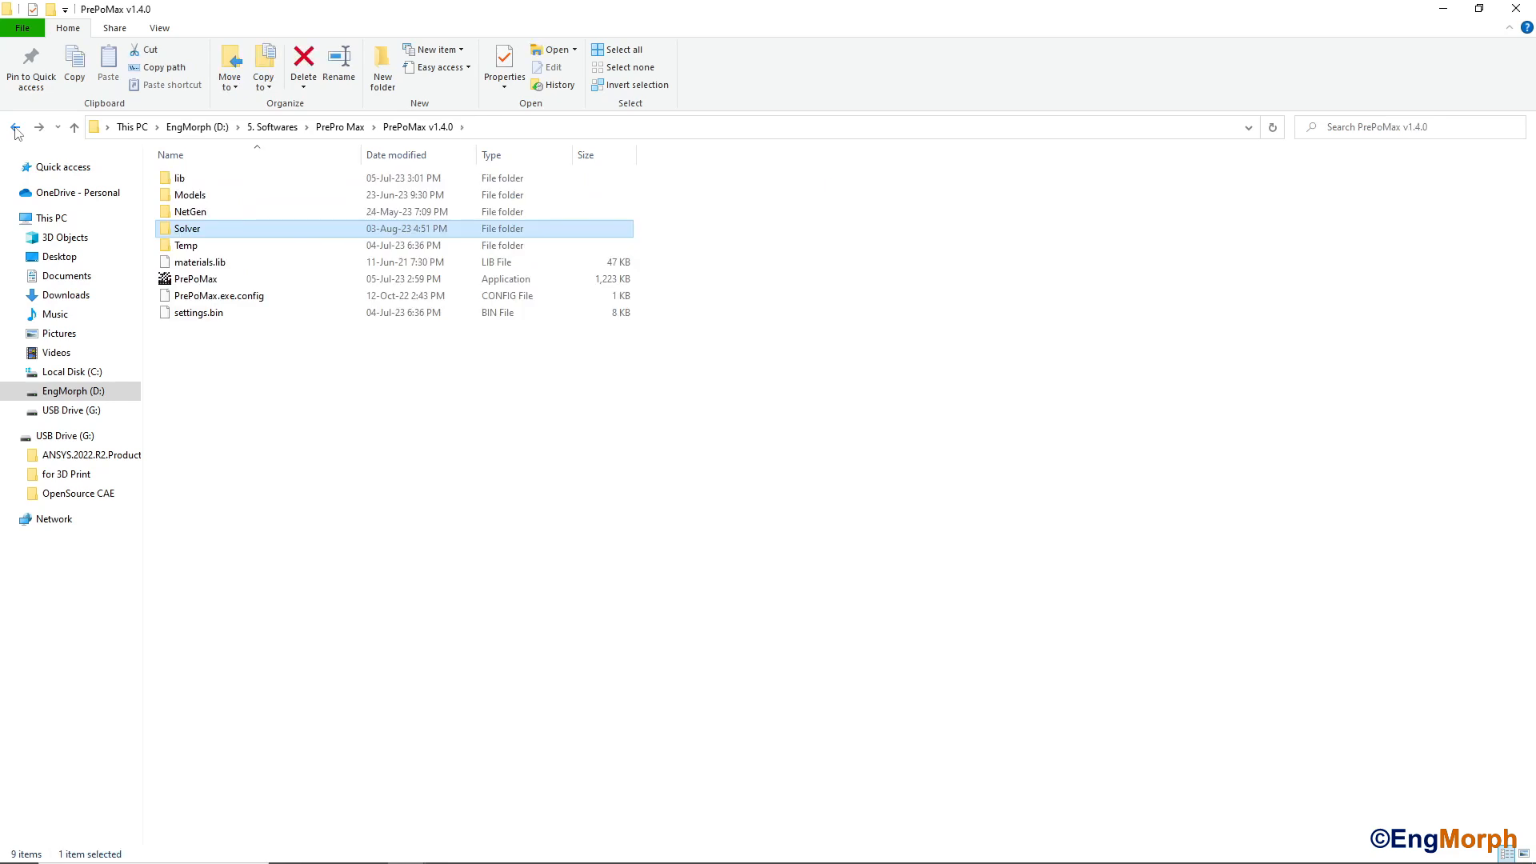
pyautogui.click(195, 248)
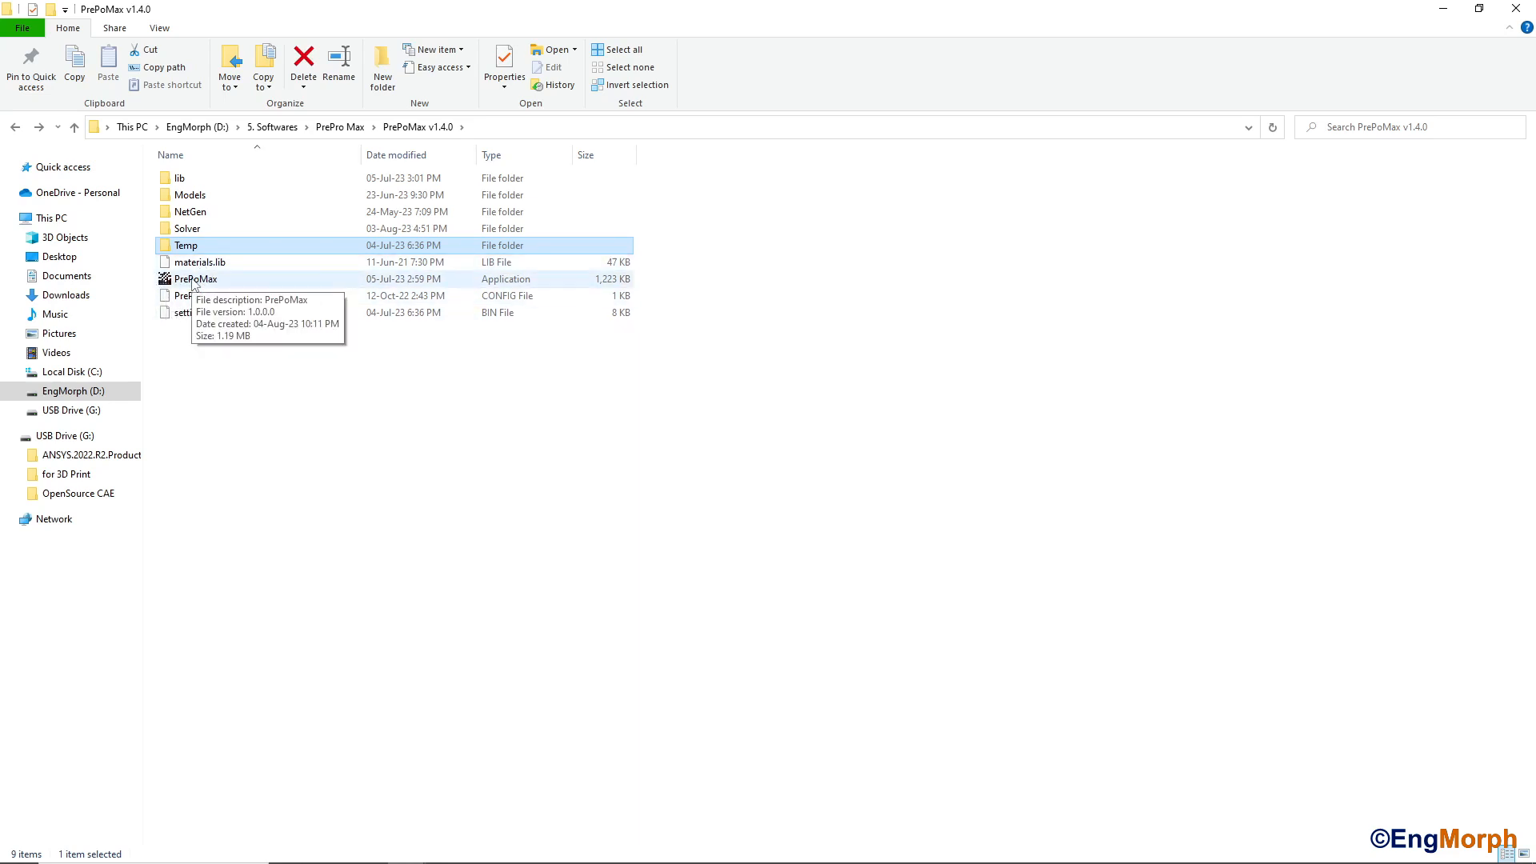
# Run the PrePoMax application from the extracted folder as administrator and maximize its window.
pyautogui.click(193, 282)
pyautogui.rightClick(192, 282)
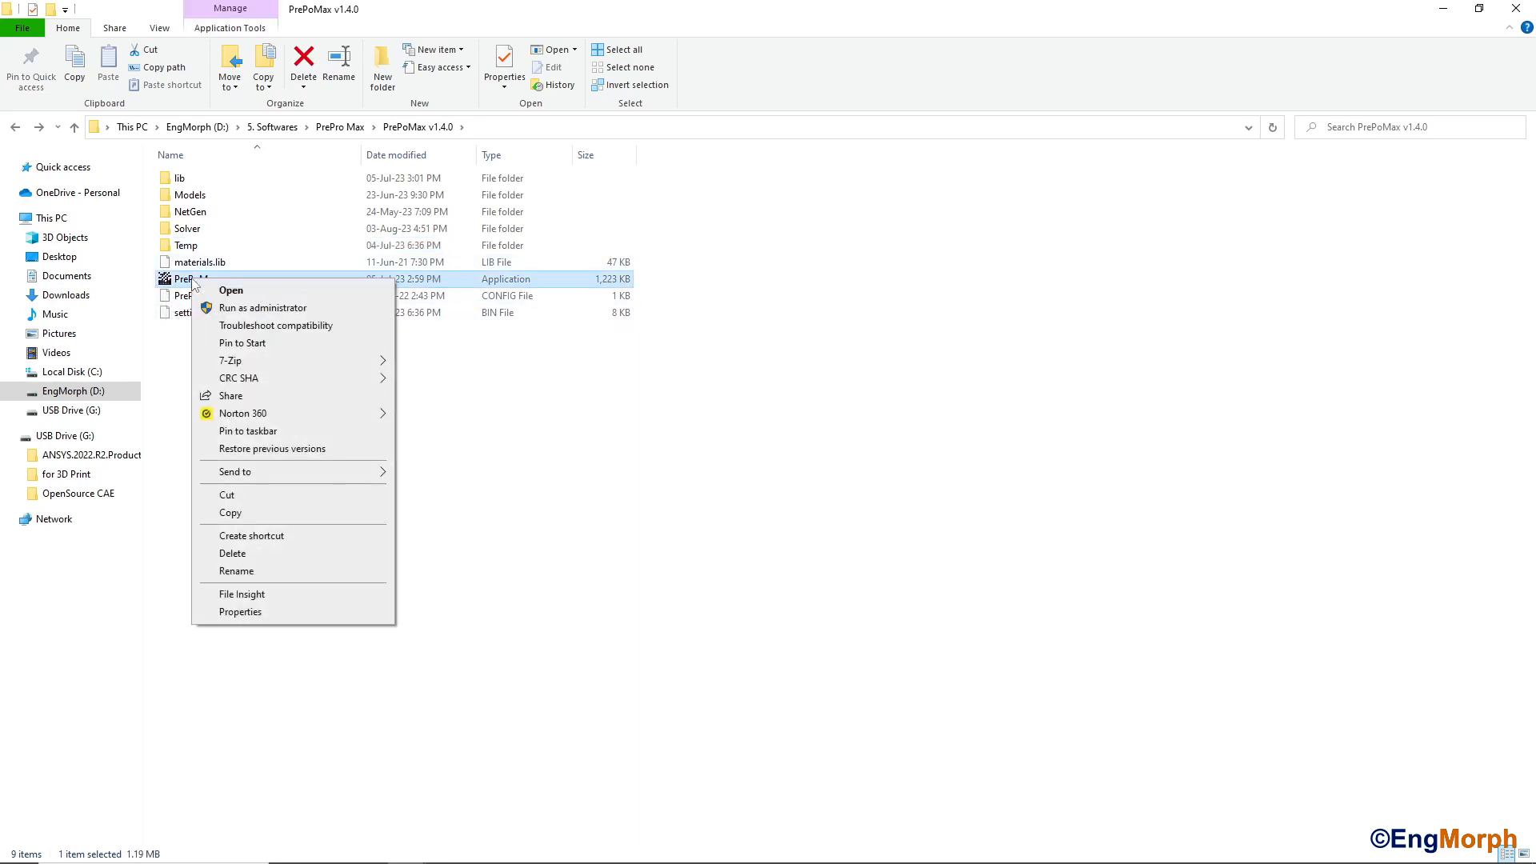
pyautogui.click(276, 309)
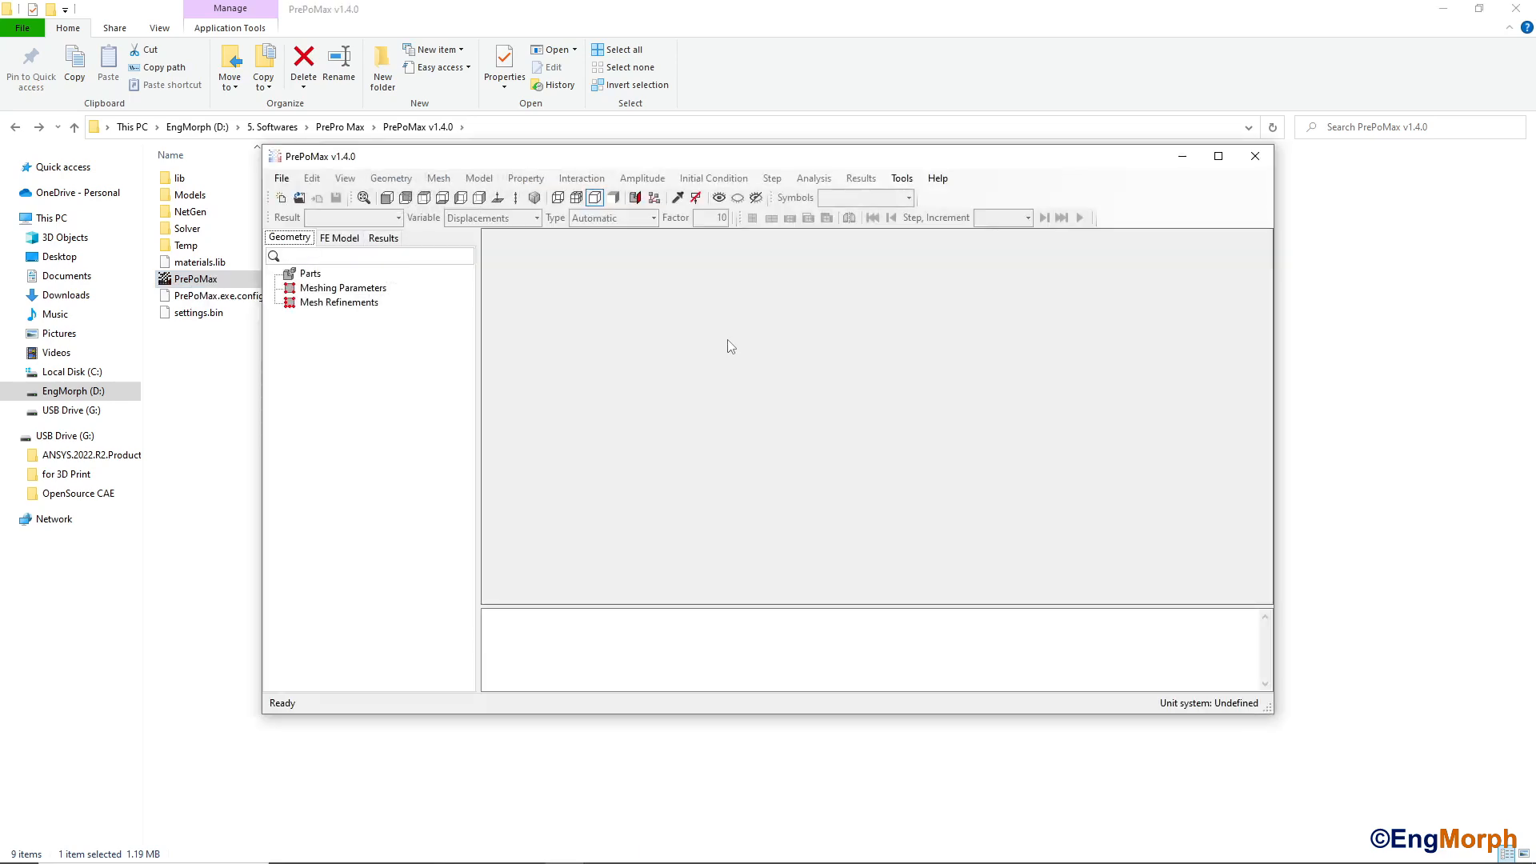
pyautogui.click(1218, 155)
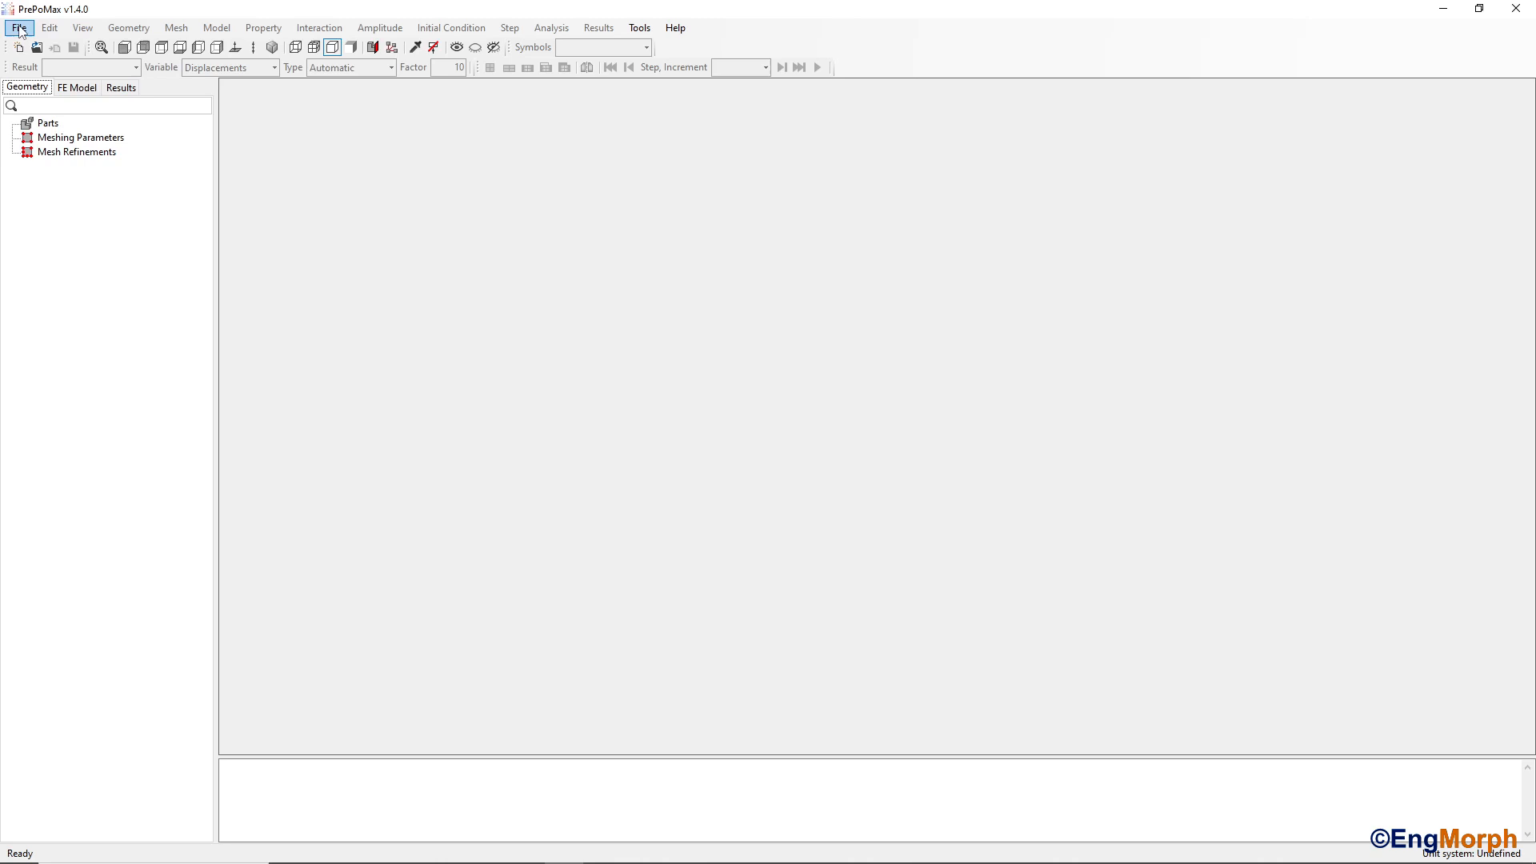
# Create a new model with 3D model space and the mm, ton, s, °C unit system.
pyautogui.click(19, 27)
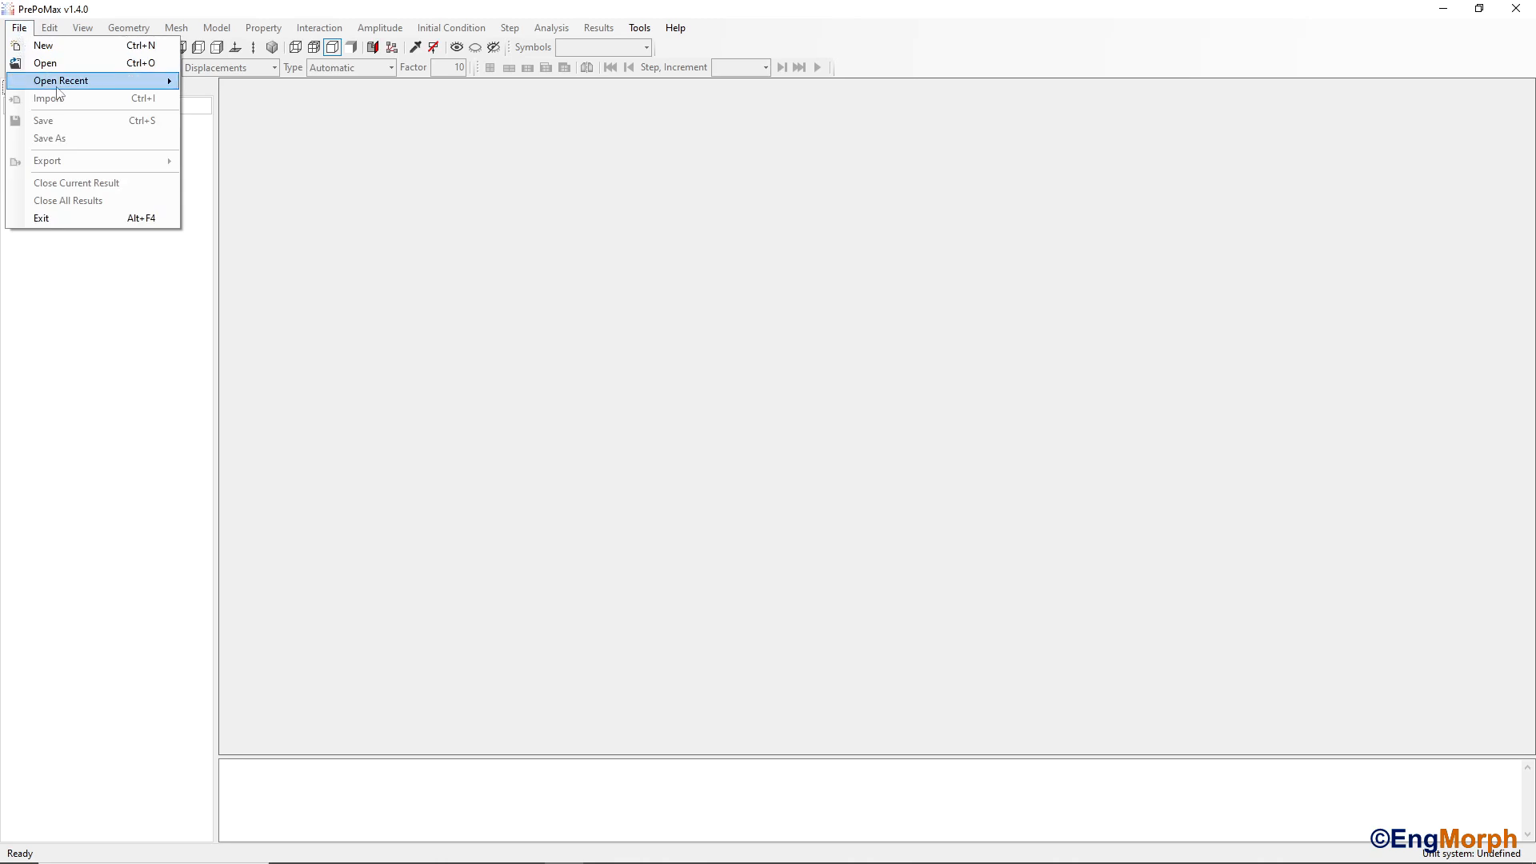
pyautogui.click(44, 45)
pyautogui.click(237, 509)
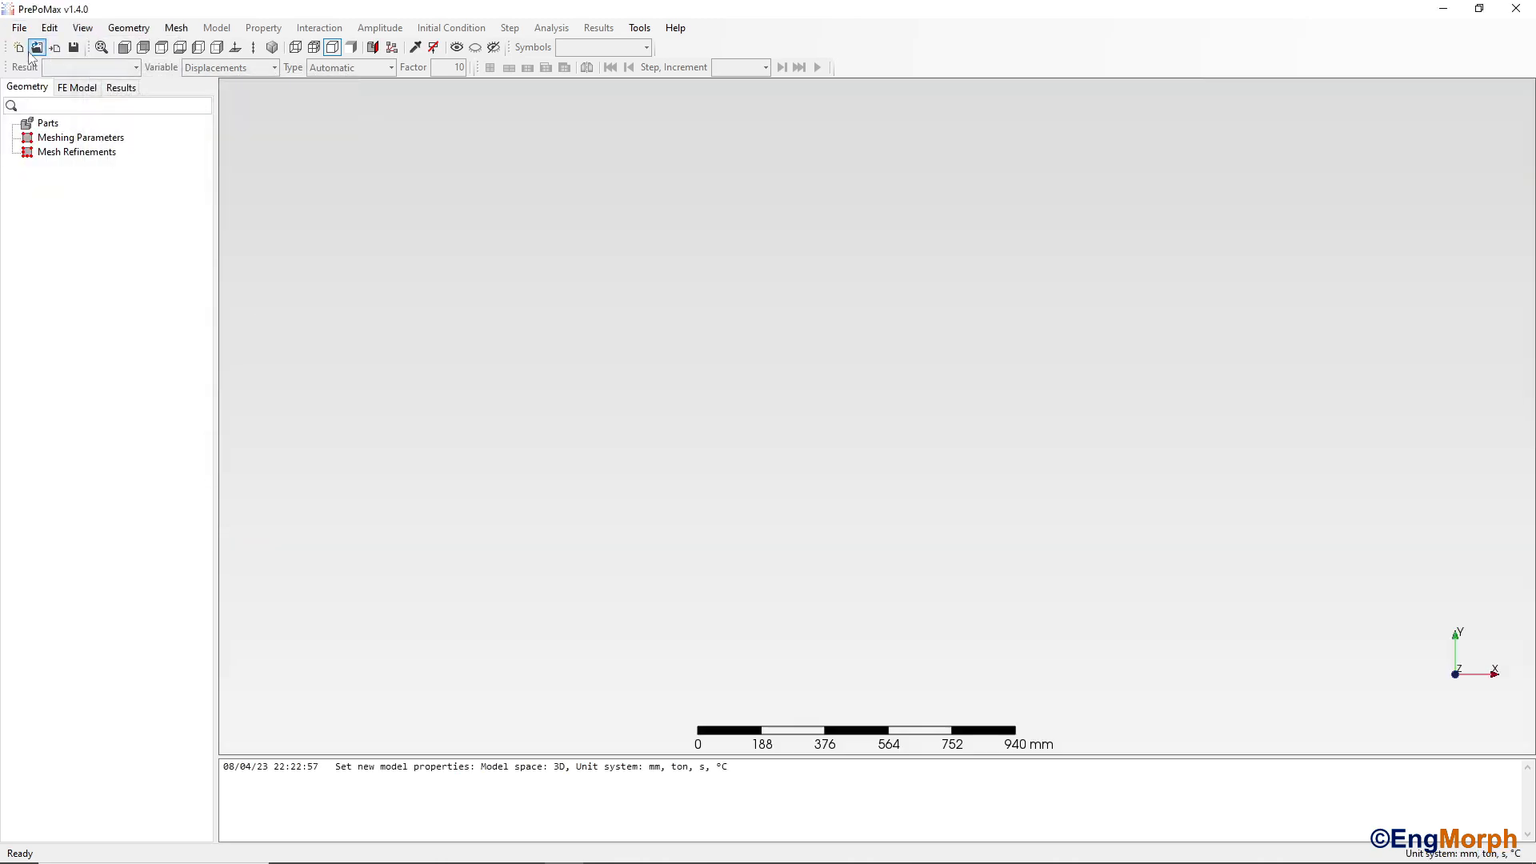
# Import the geometry file Flange.STEP from the Models folder of PrePoMax v1.4.0.
pyautogui.click(54, 47)
pyautogui.doubleClick(316, 152)
pyautogui.click(328, 235)
pyautogui.scroll(-3, 328, 240)
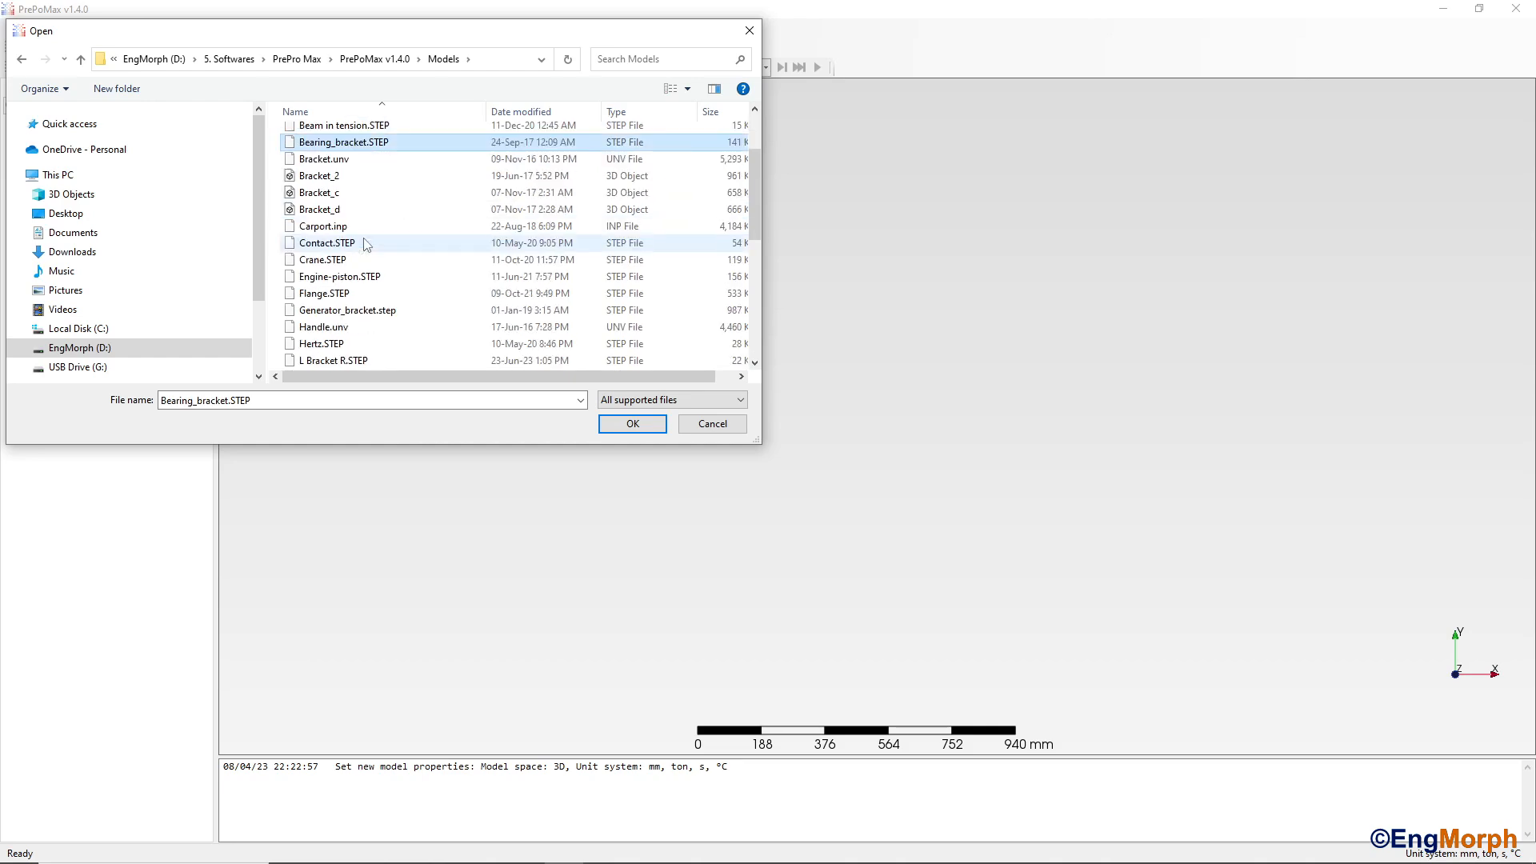
pyautogui.click(324, 242)
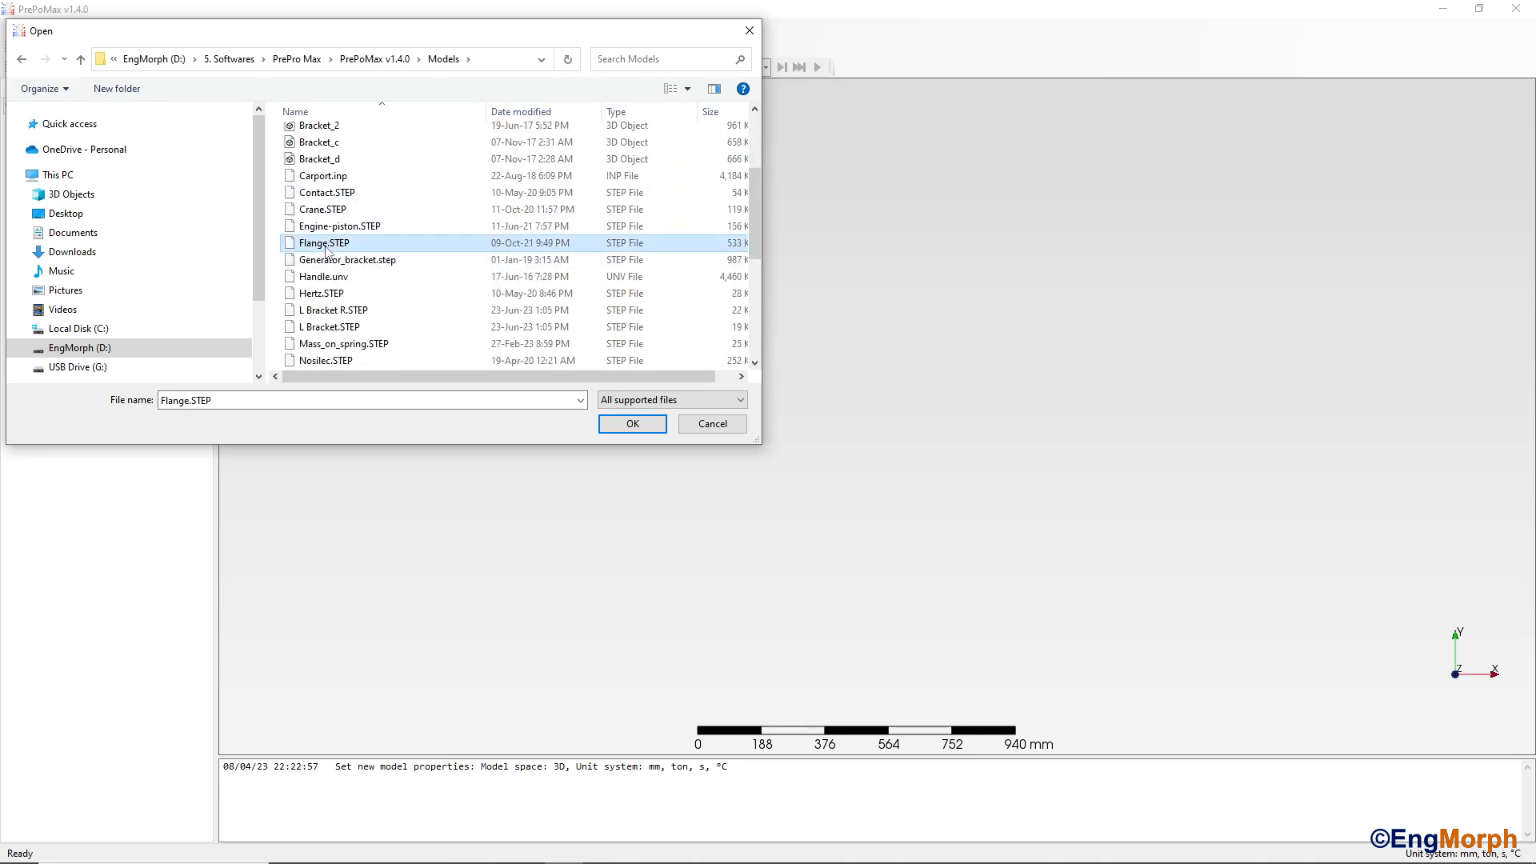
pyautogui.click(624, 426)
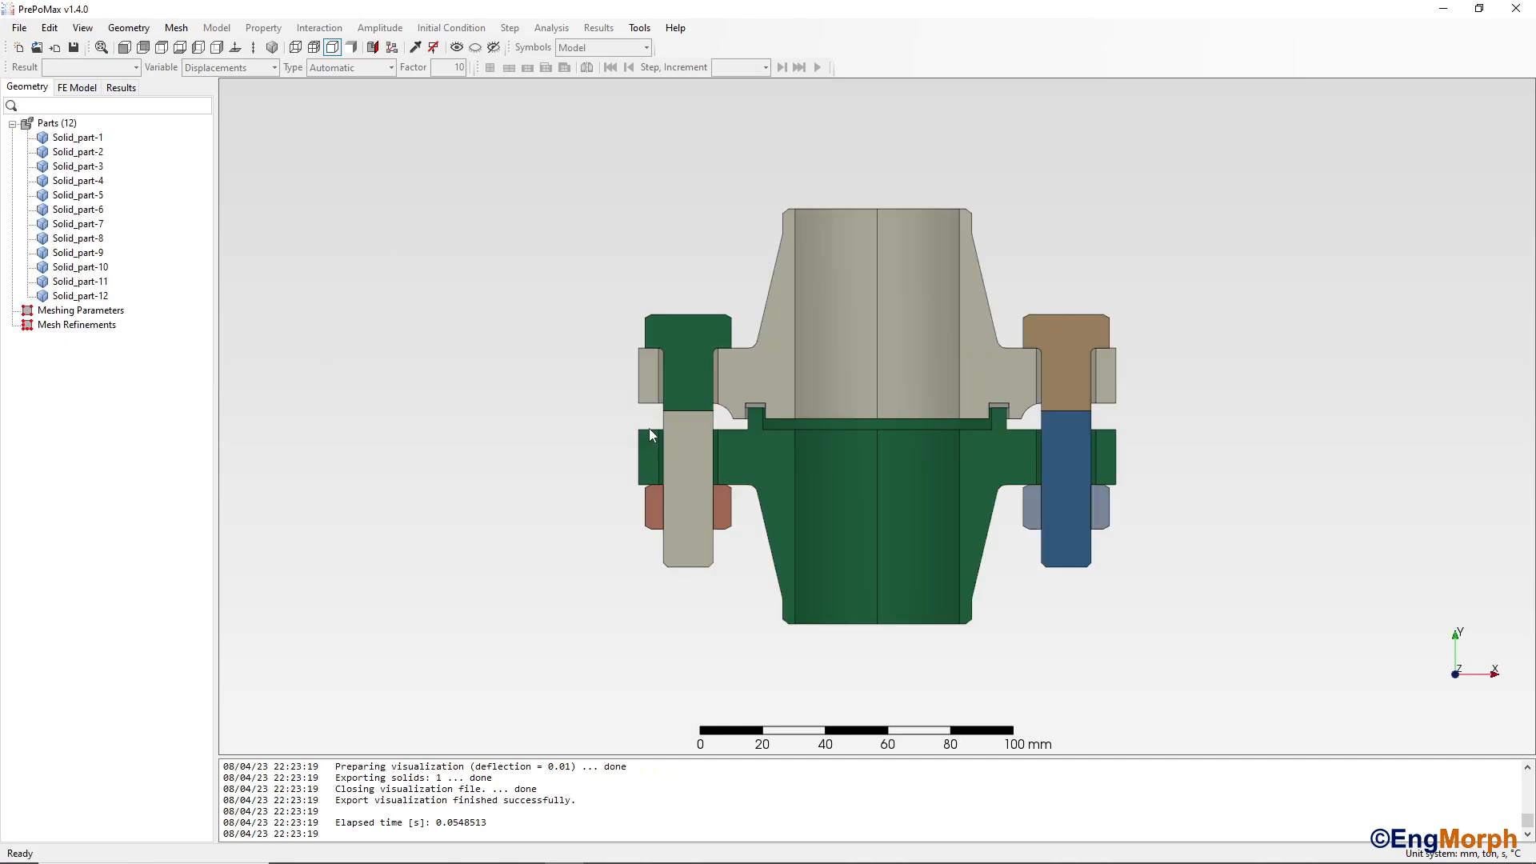
pyautogui.moveTo(649, 430); pyautogui.dragTo(948, 640)
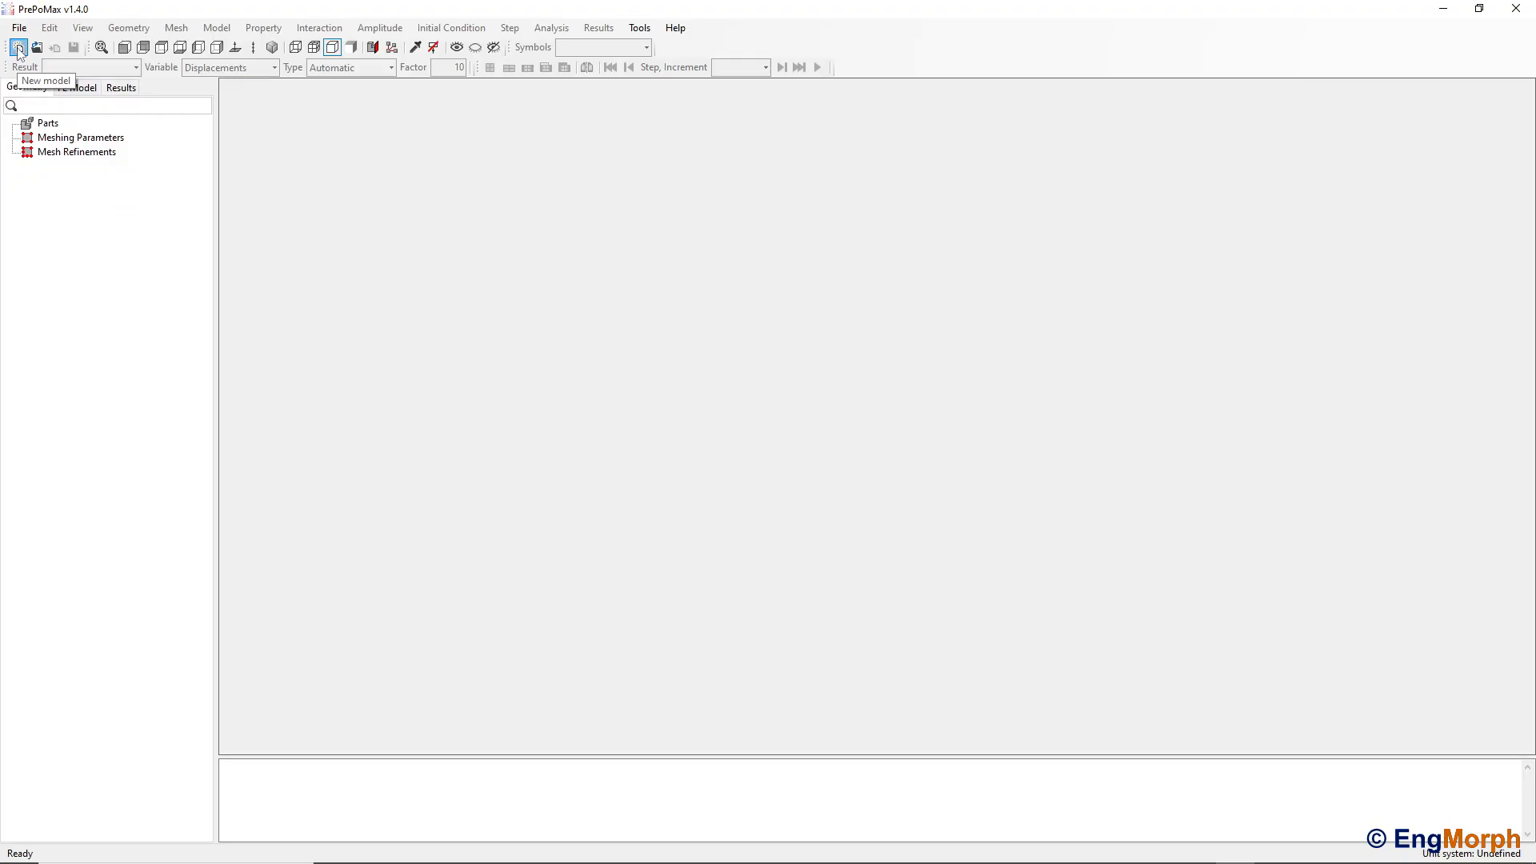
# Create a new model with 3D model space and the mm, ton, s, °C unit system.
pyautogui.click(18, 49)
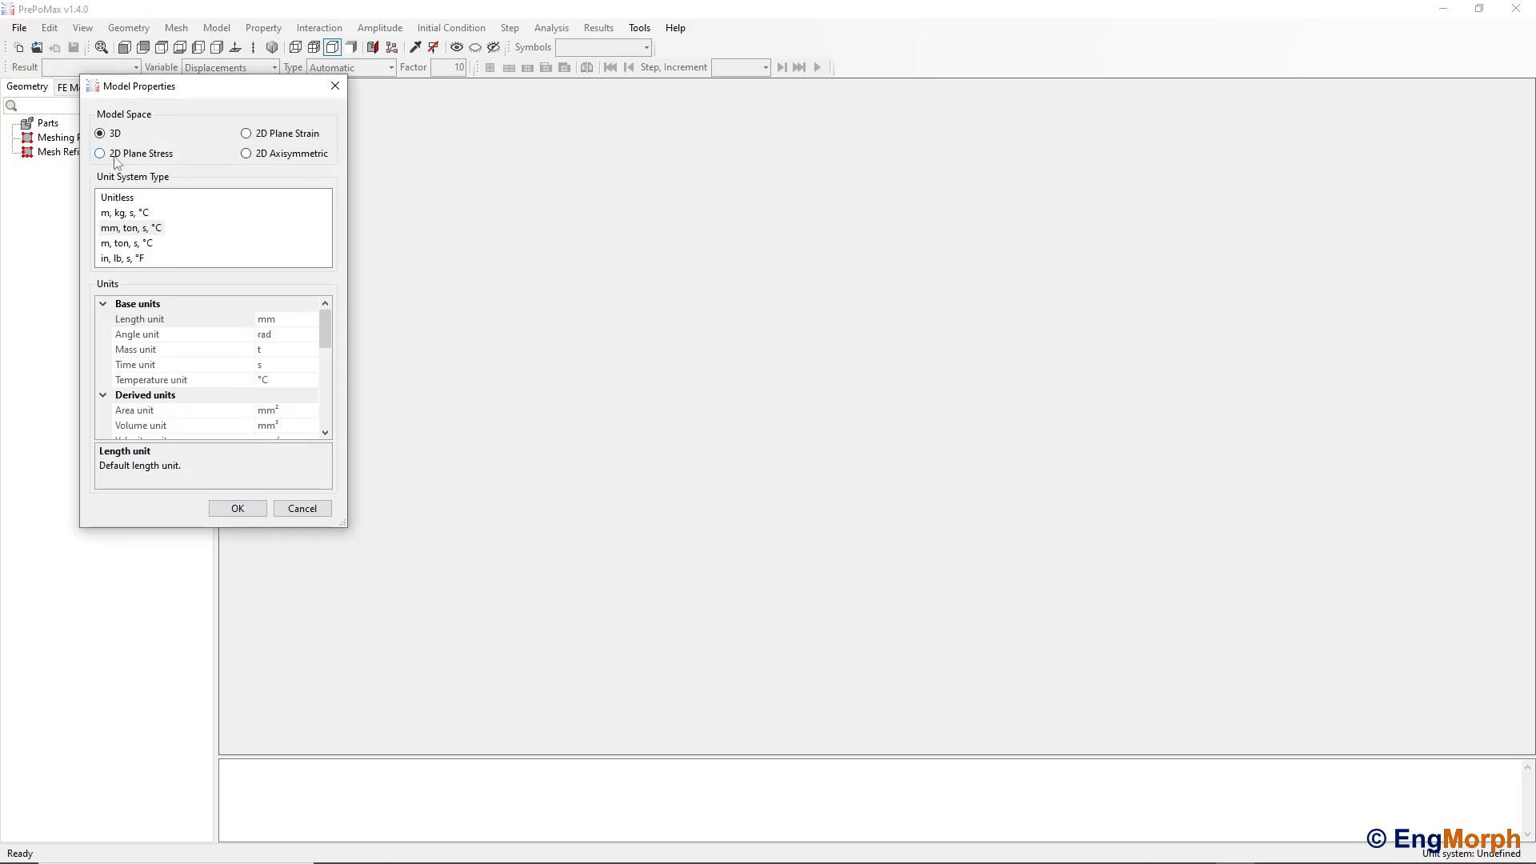
pyautogui.click(116, 231)
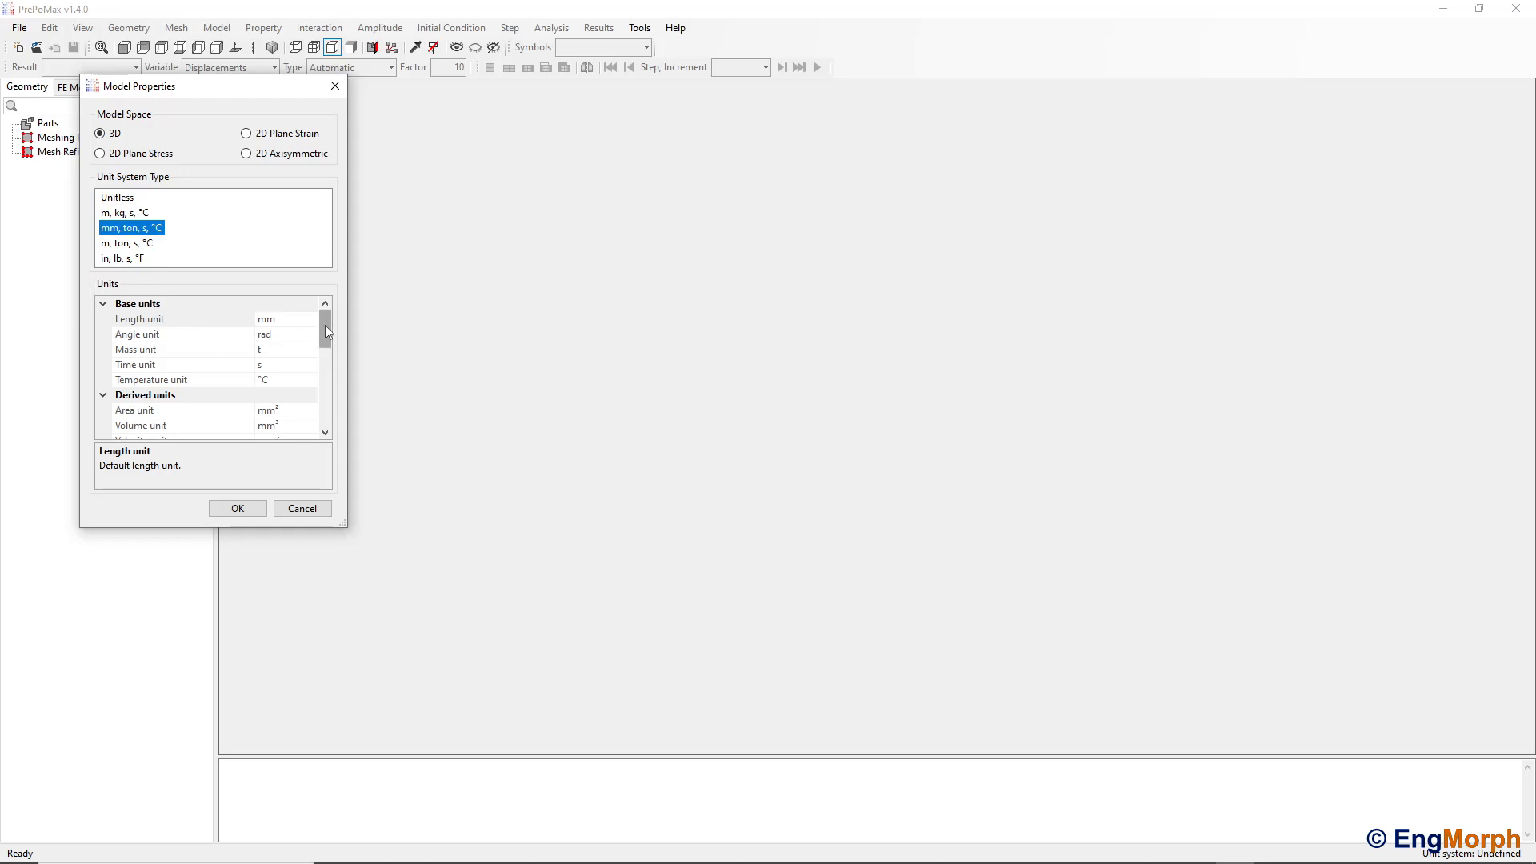
pyautogui.moveTo(325, 325)
pyautogui.mouseDown()
pyautogui.moveTo(324, 407)
pyautogui.moveTo(339, 385)
pyautogui.moveTo(330, 320)
pyautogui.mouseUp()
pyautogui.click(238, 509)
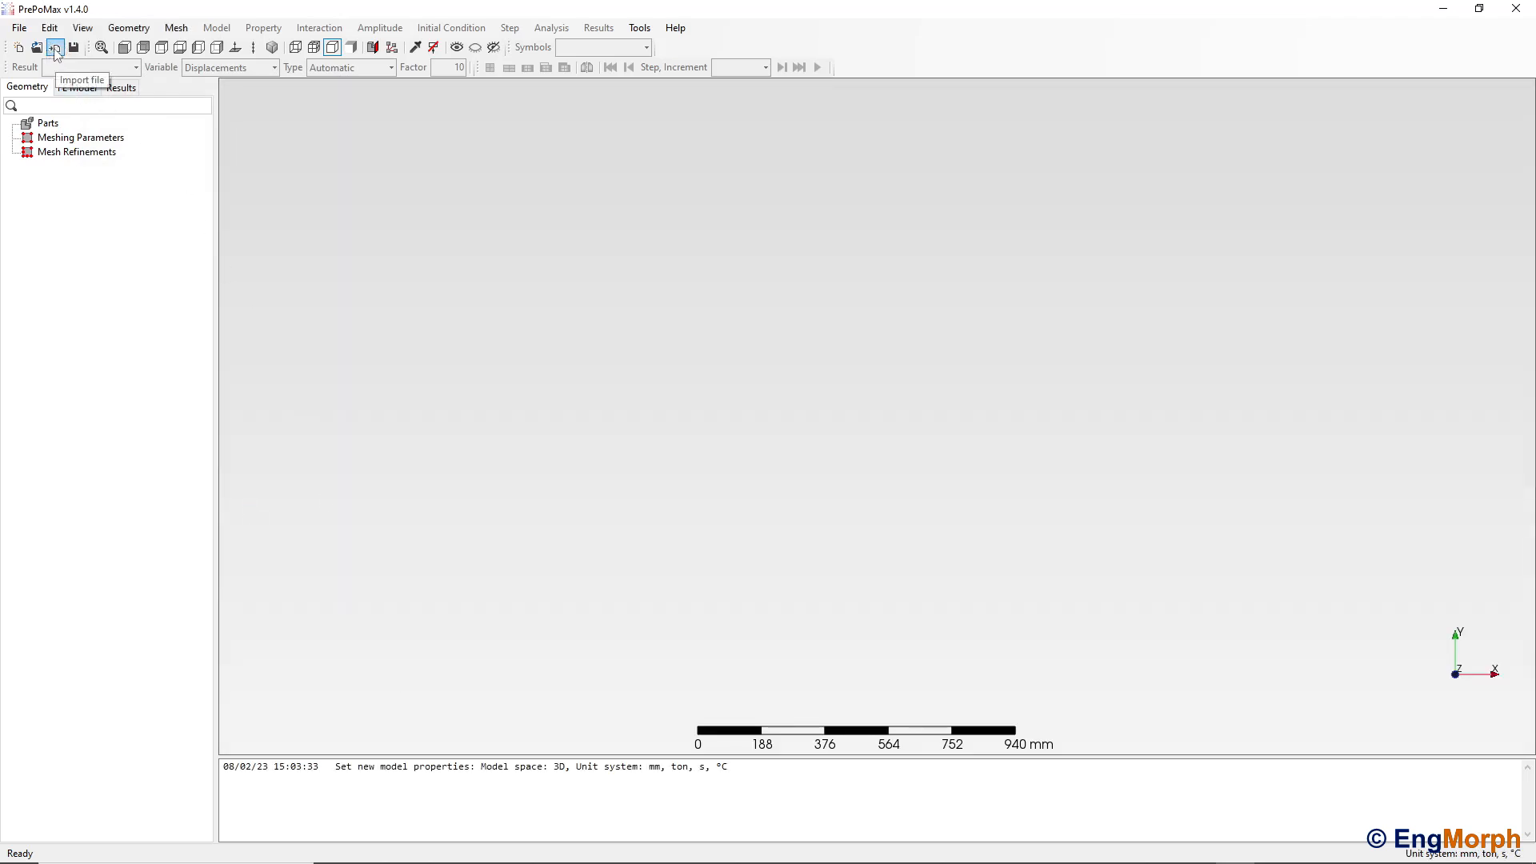
# Import the geometry file Beam 3D.STEP from the Models folder.
pyautogui.click(56, 49)
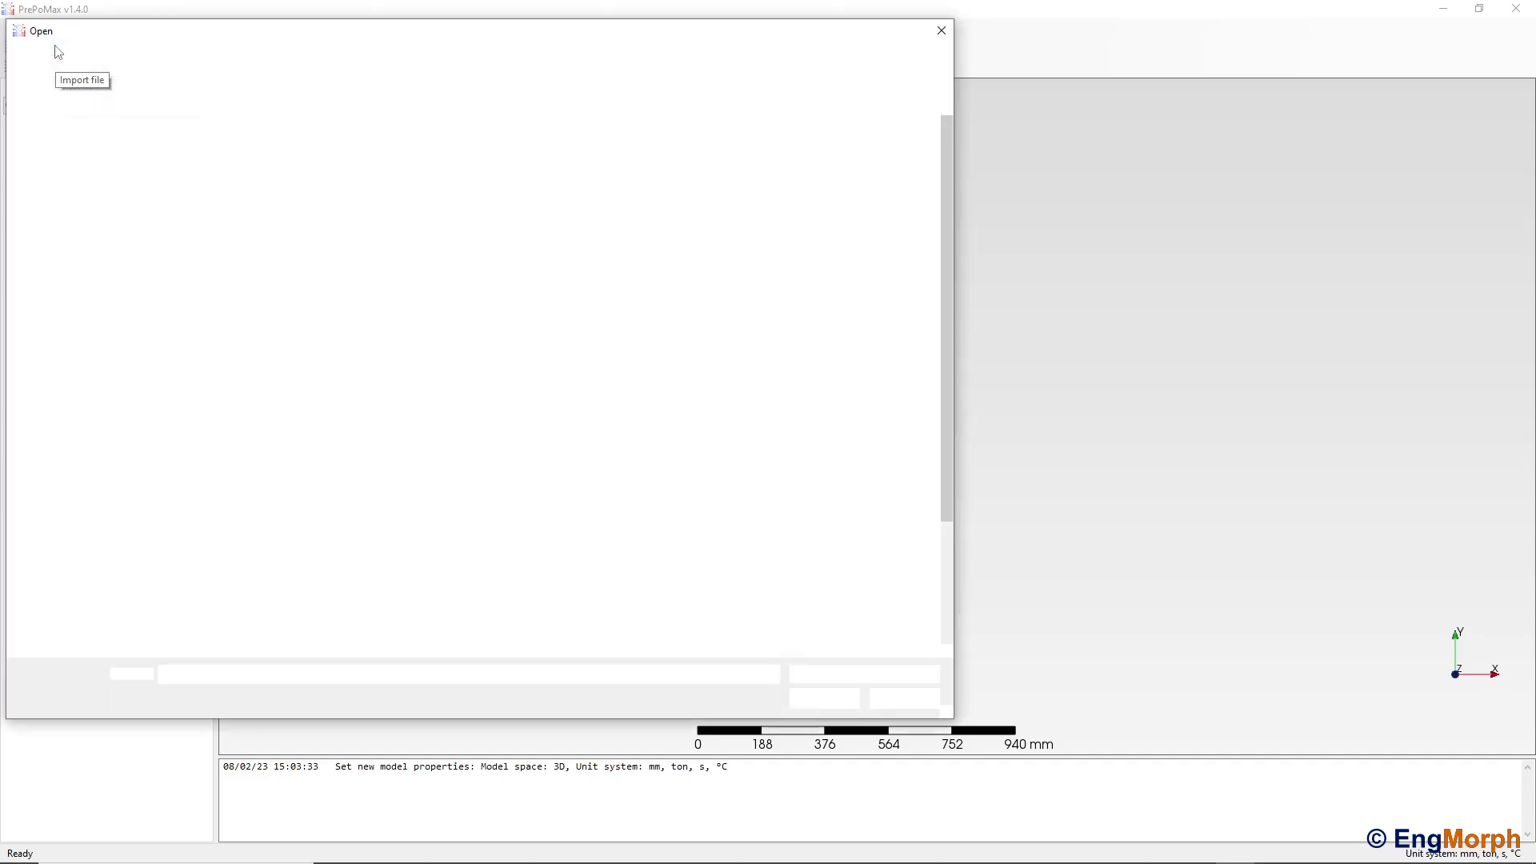
pyautogui.click(343, 236)
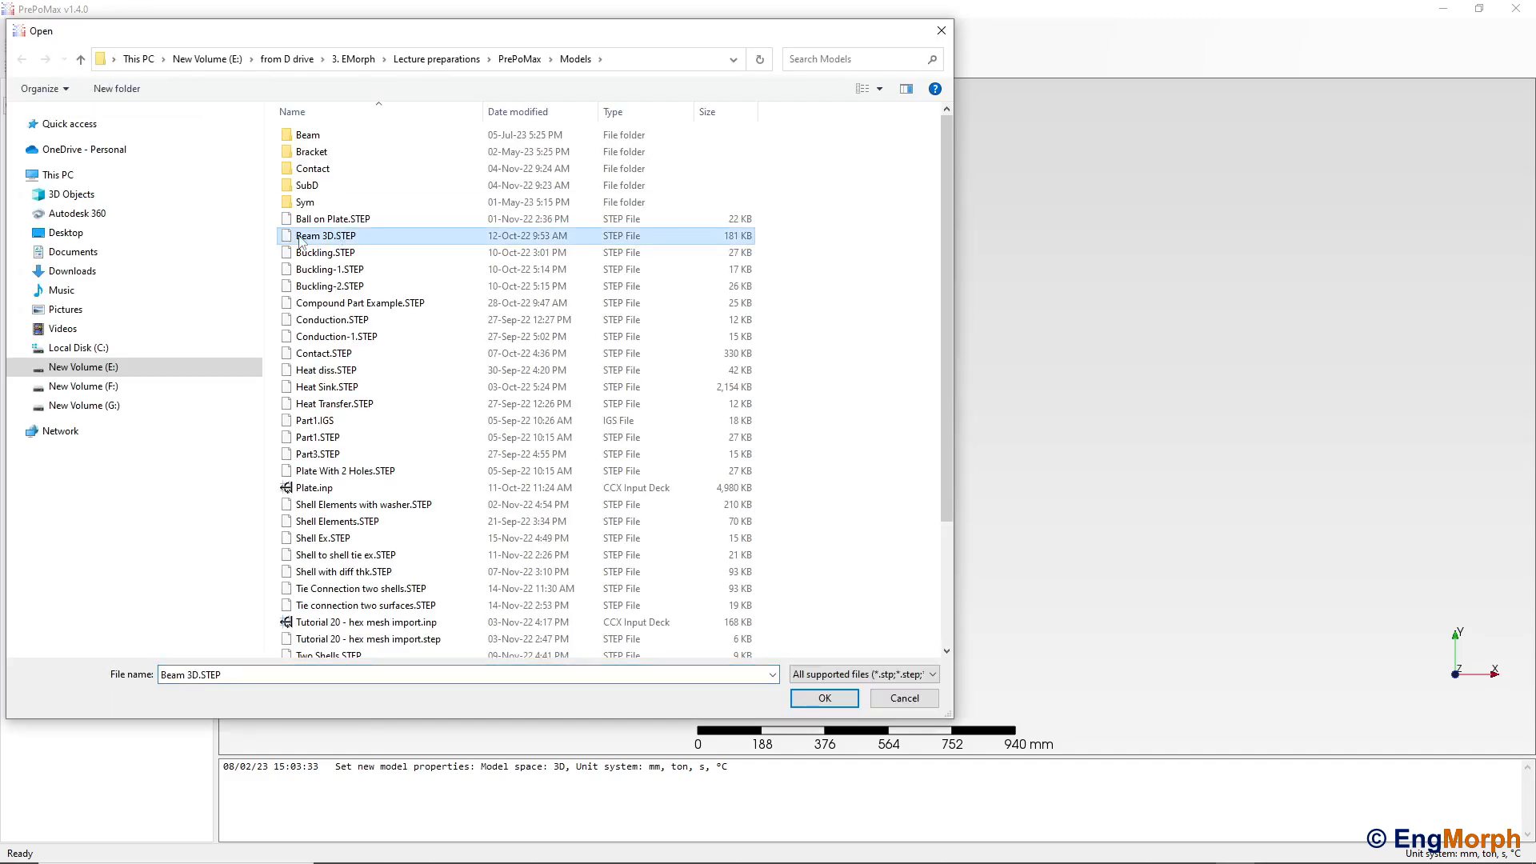
pyautogui.click(824, 698)
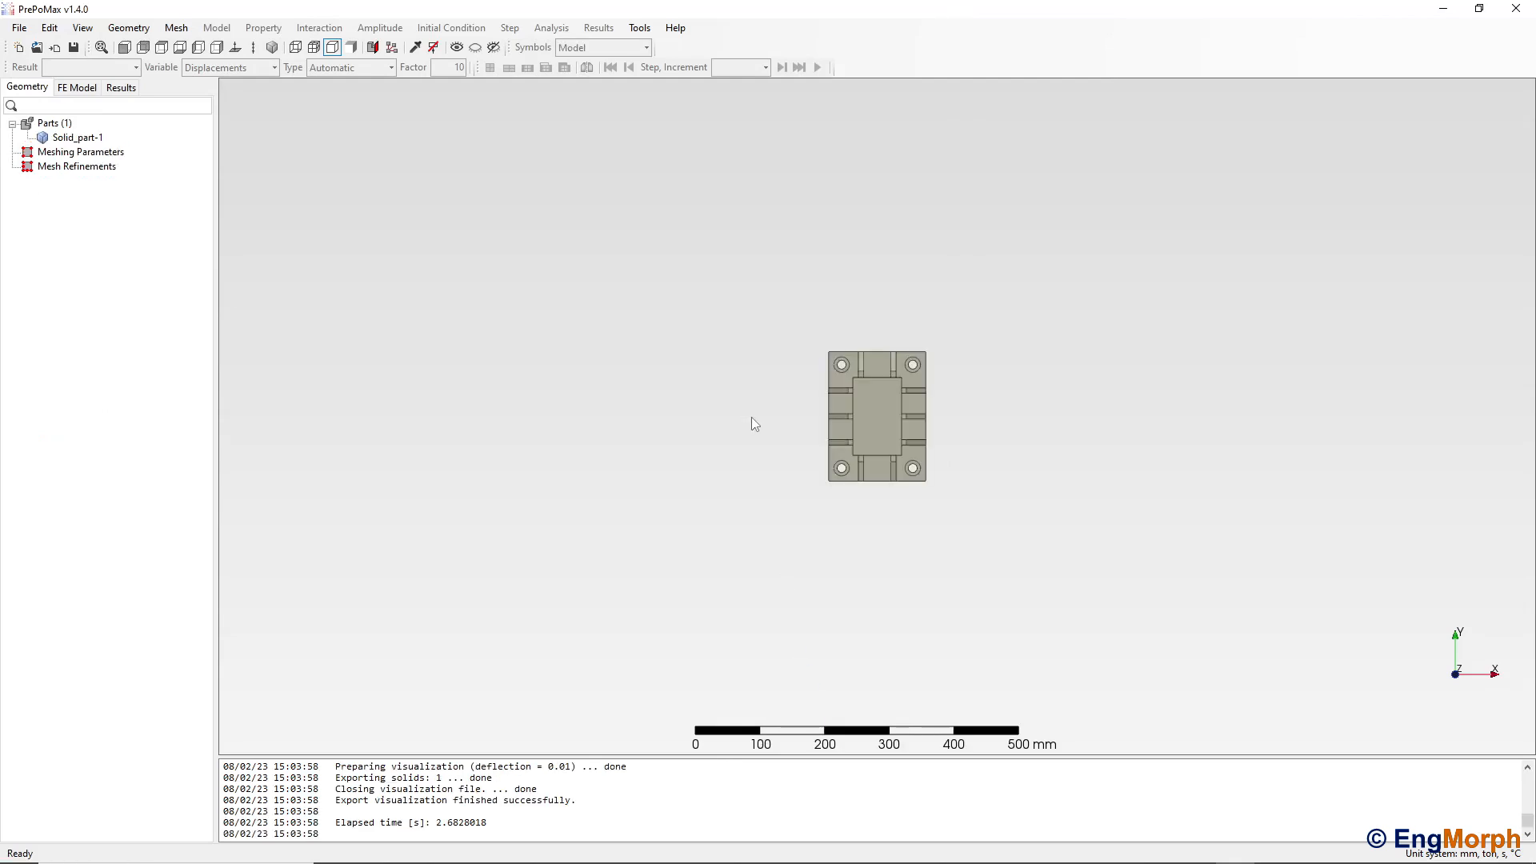
# Create meshing parameters for the whole beam part with a max element size of 5 mm.
pyautogui.moveTo(752, 420); pyautogui.dragTo(830, 457, button='middle')
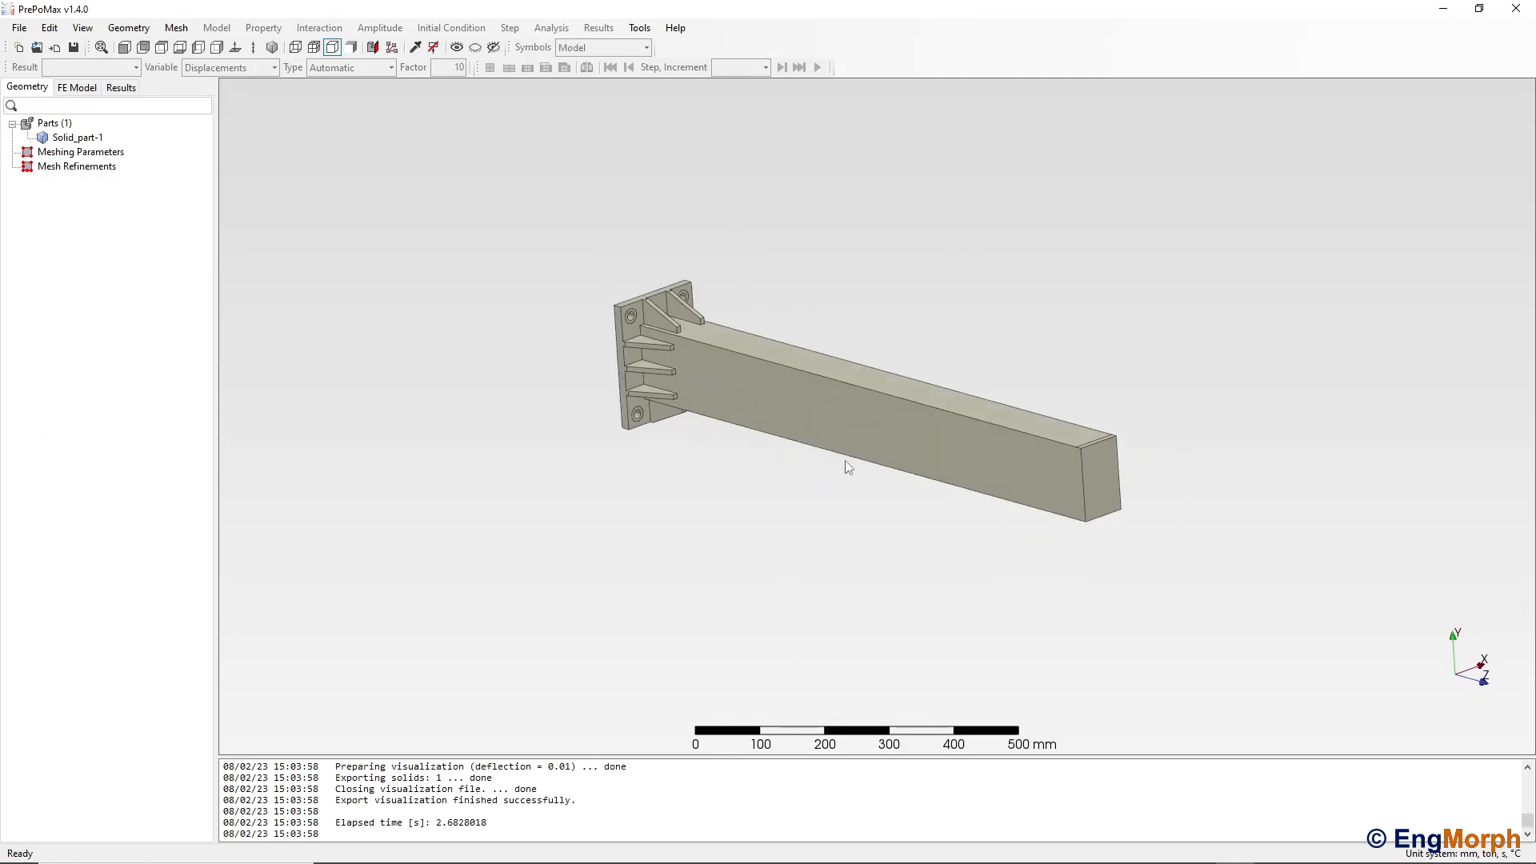
pyautogui.scroll(3, 990, 433)
pyautogui.scroll(3, 801, 511)
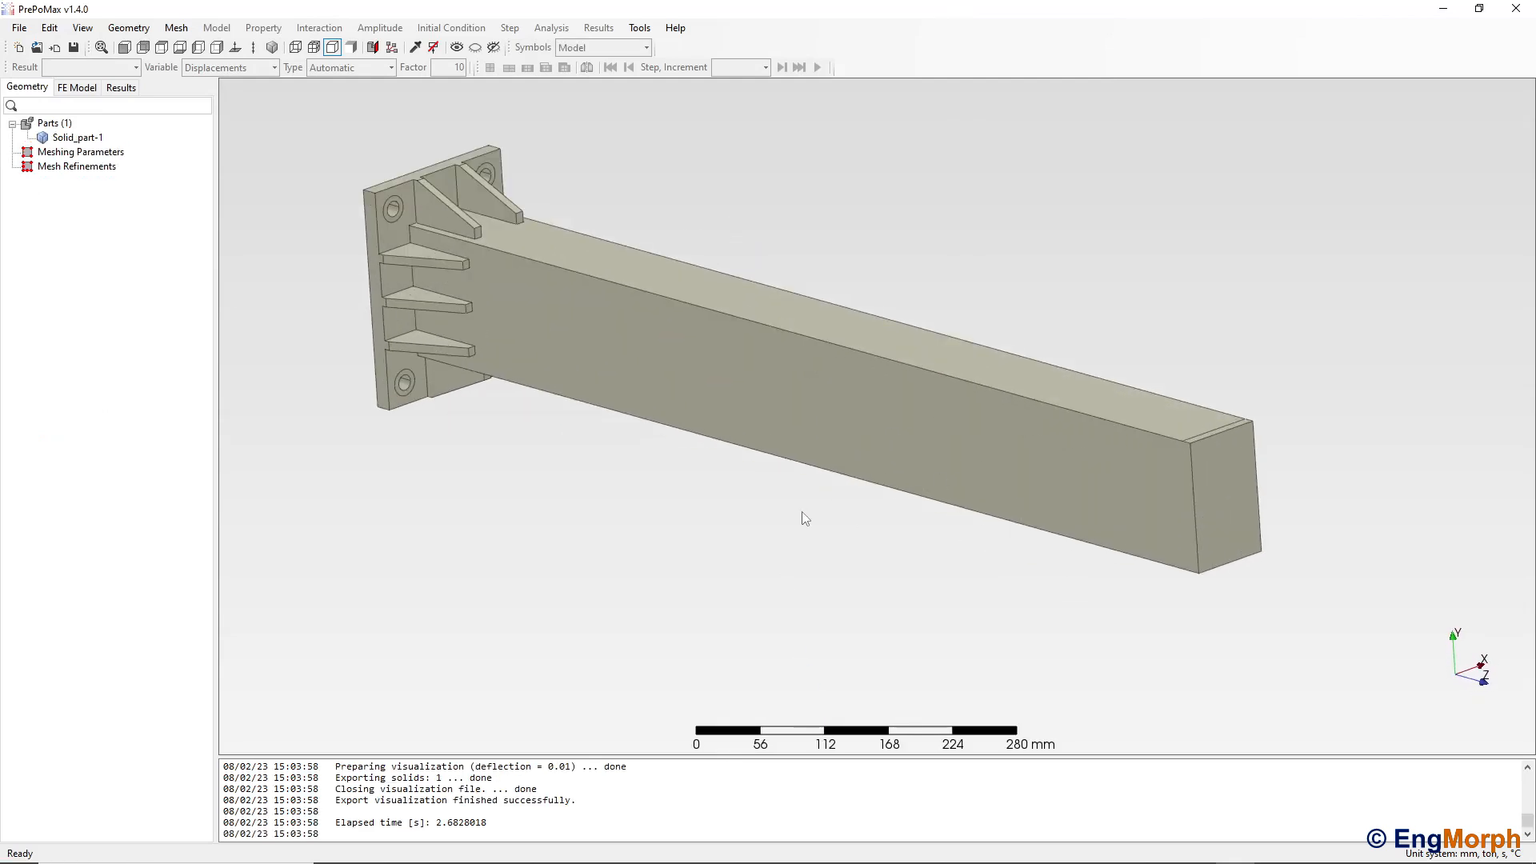
pyautogui.scroll(-1, 801, 511)
pyautogui.scroll(1, 821, 362)
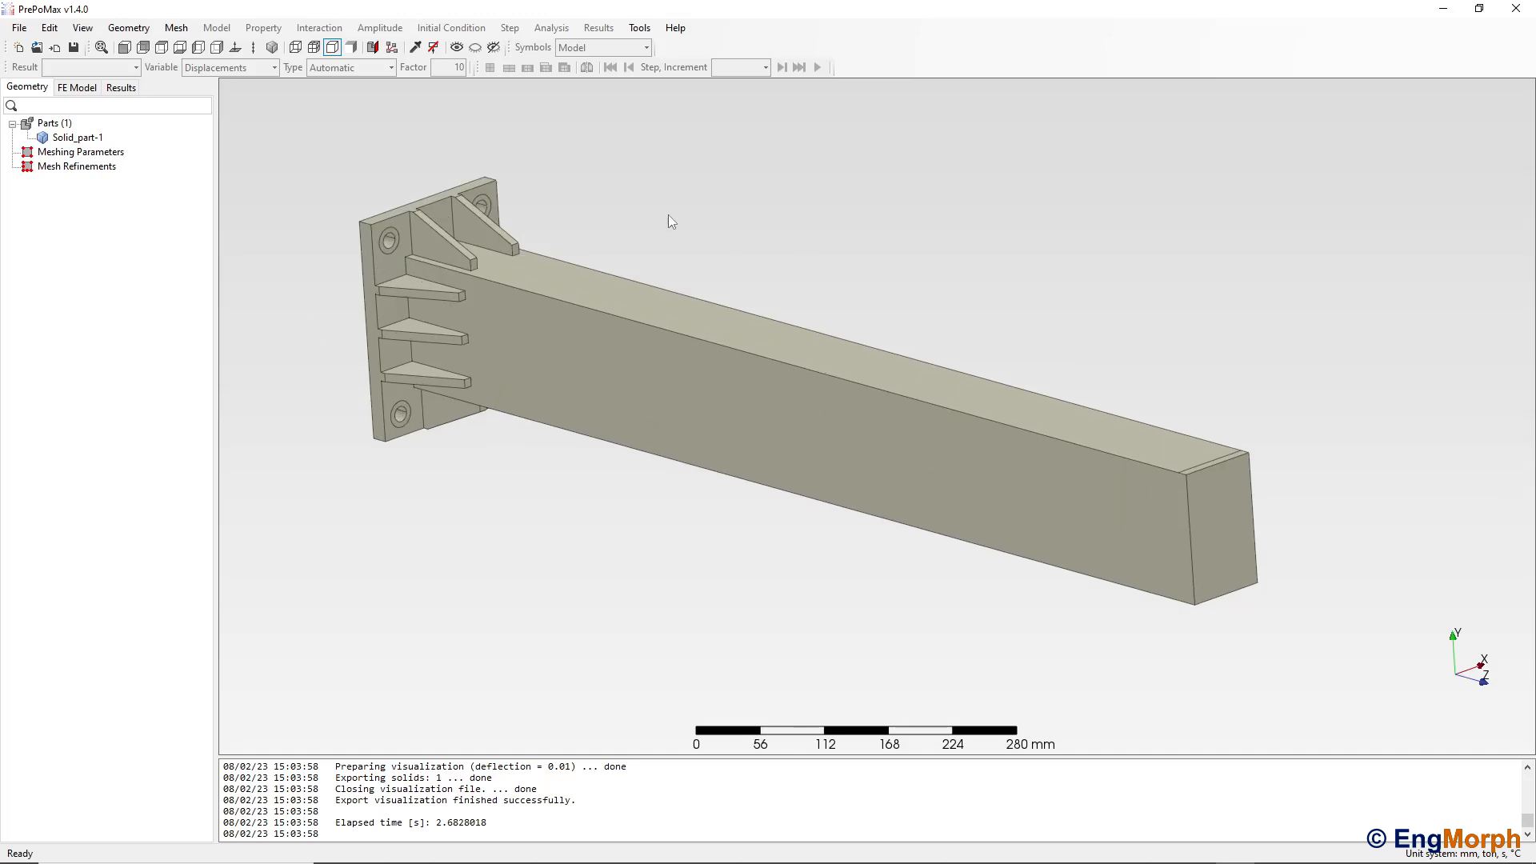
pyautogui.click(90, 155)
pyautogui.rightClick(88, 153)
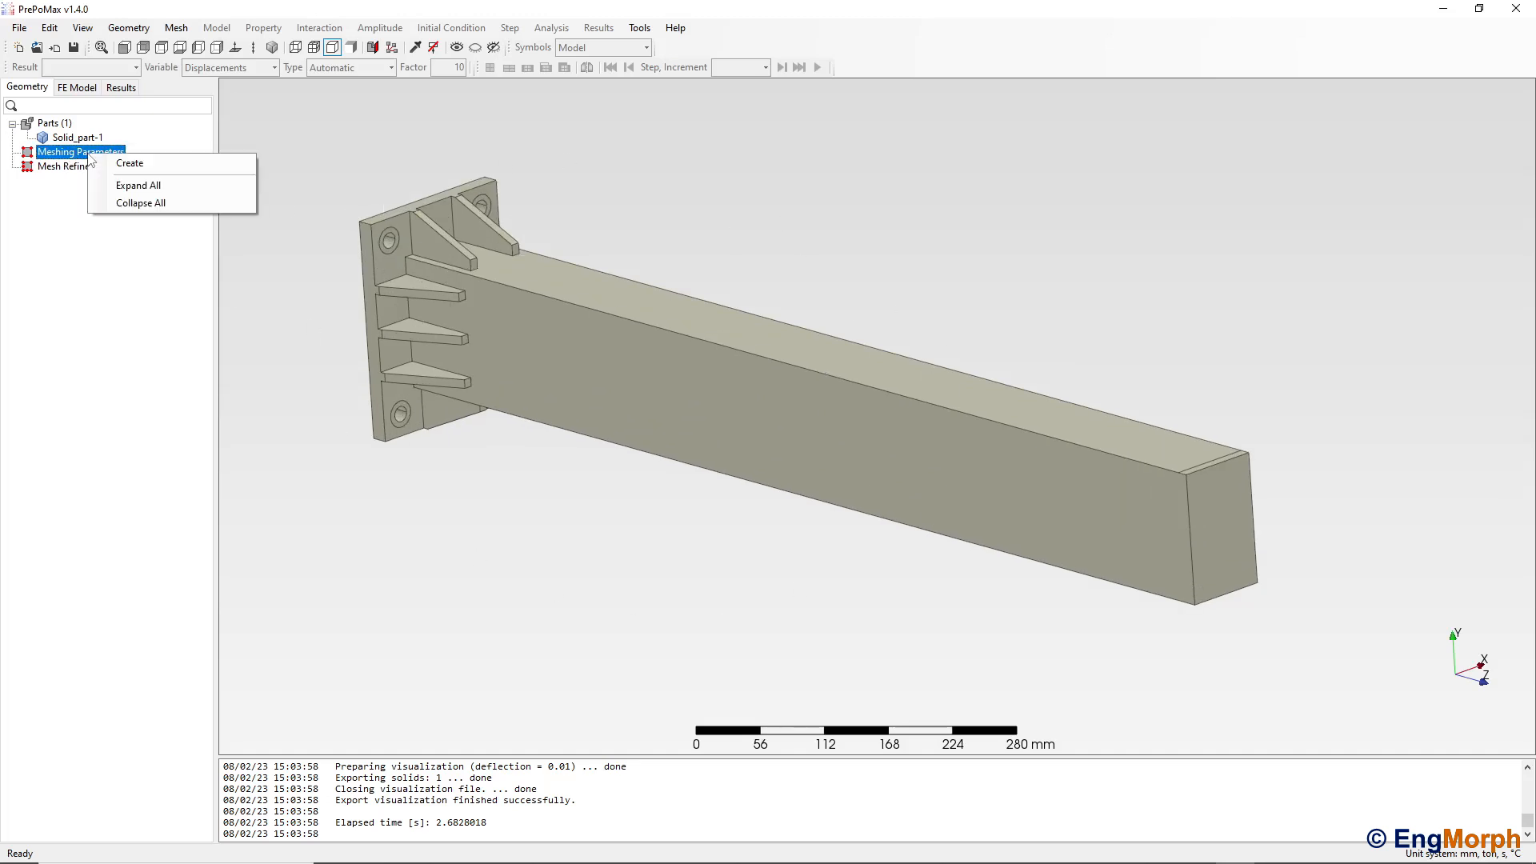
pyautogui.click(130, 163)
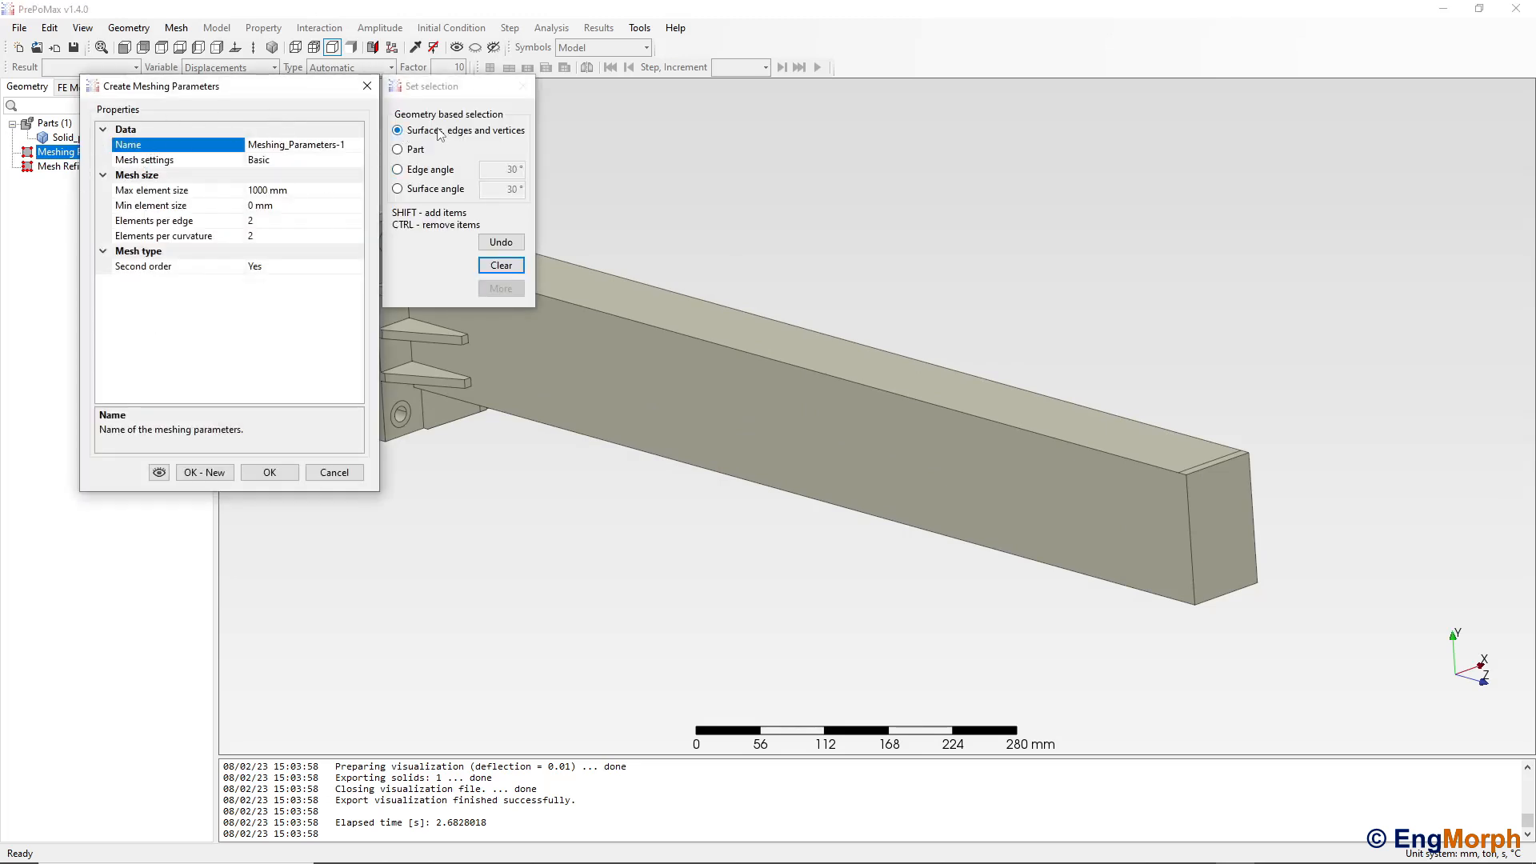
pyautogui.click(400, 151)
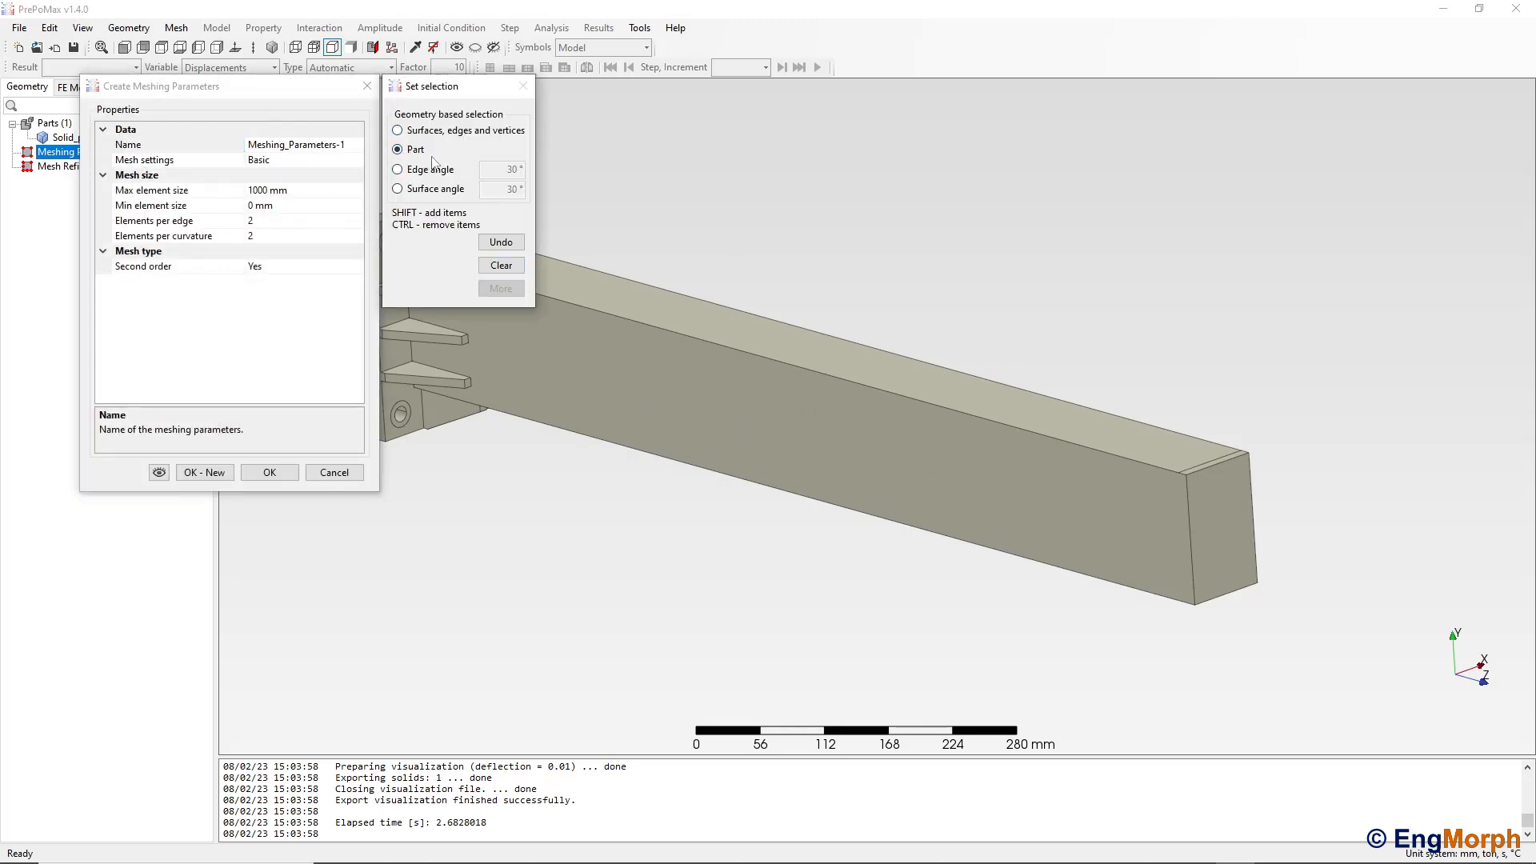
pyautogui.click(658, 365)
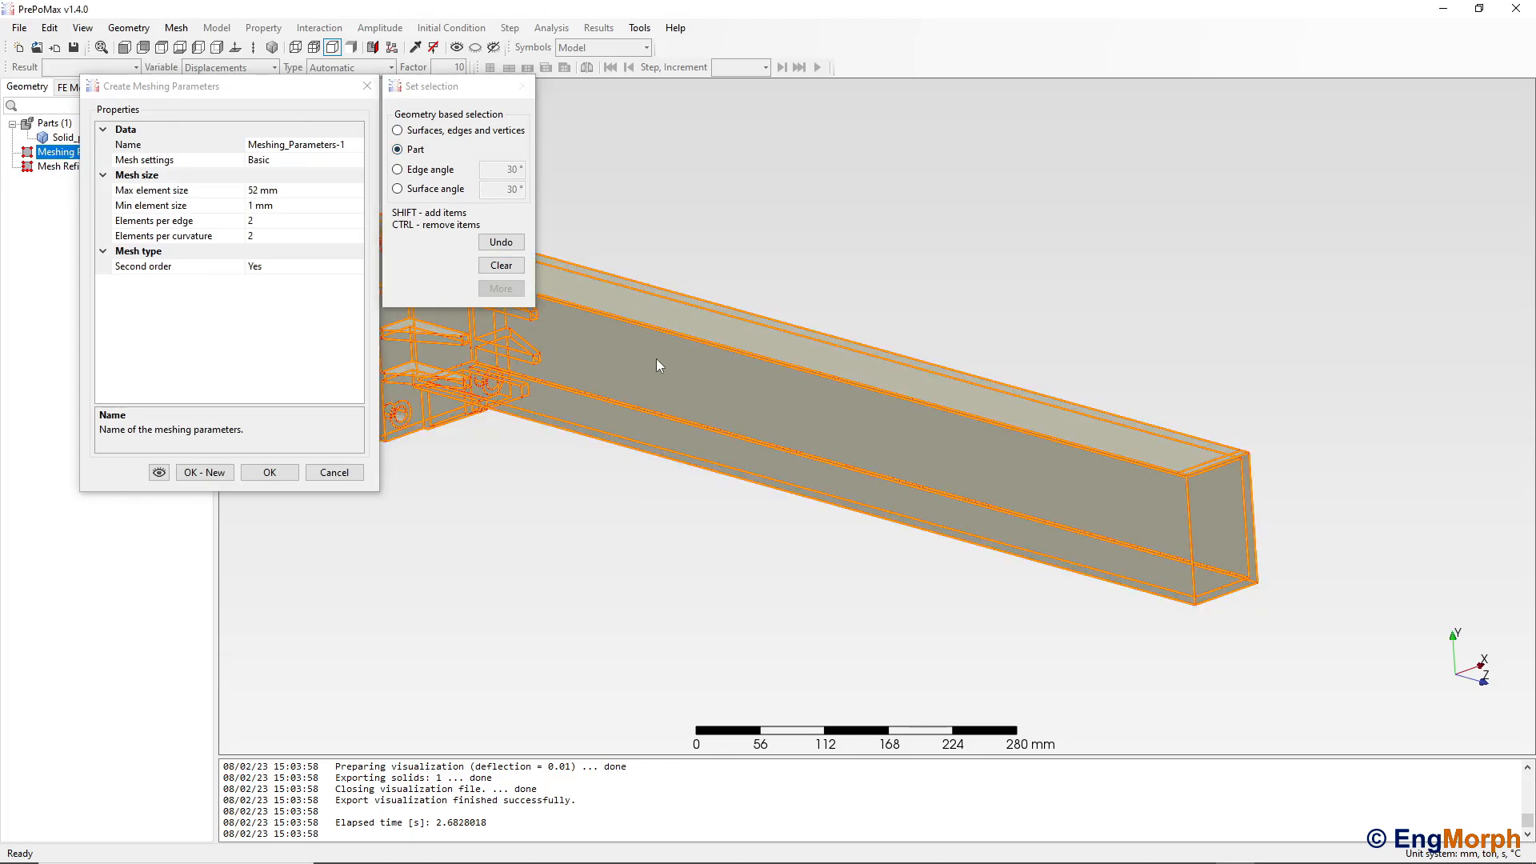
pyautogui.click(260, 191)
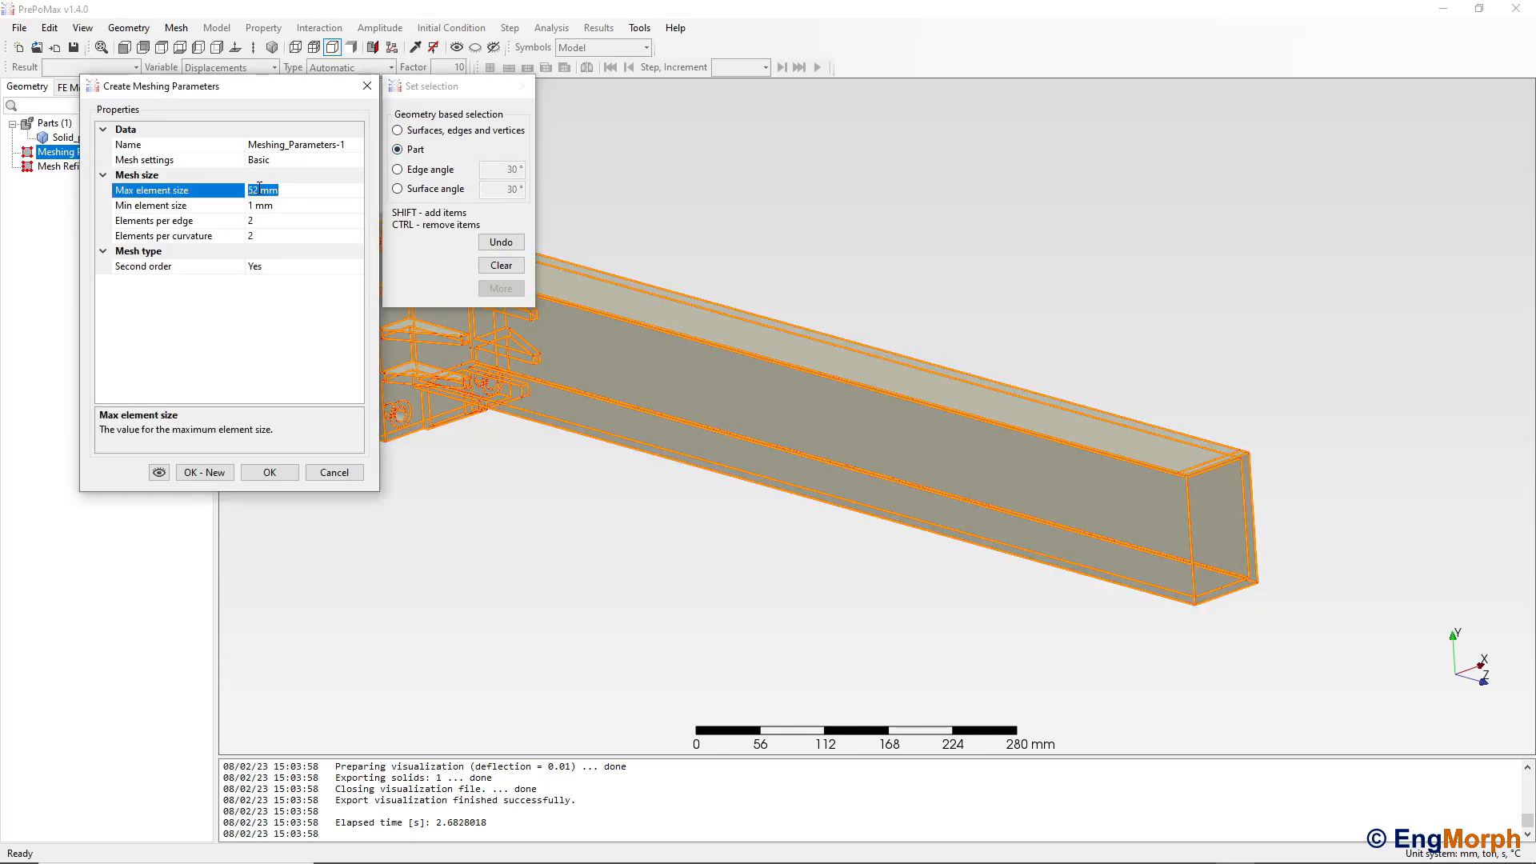
pyautogui.write('5')
pyautogui.click(269, 472)
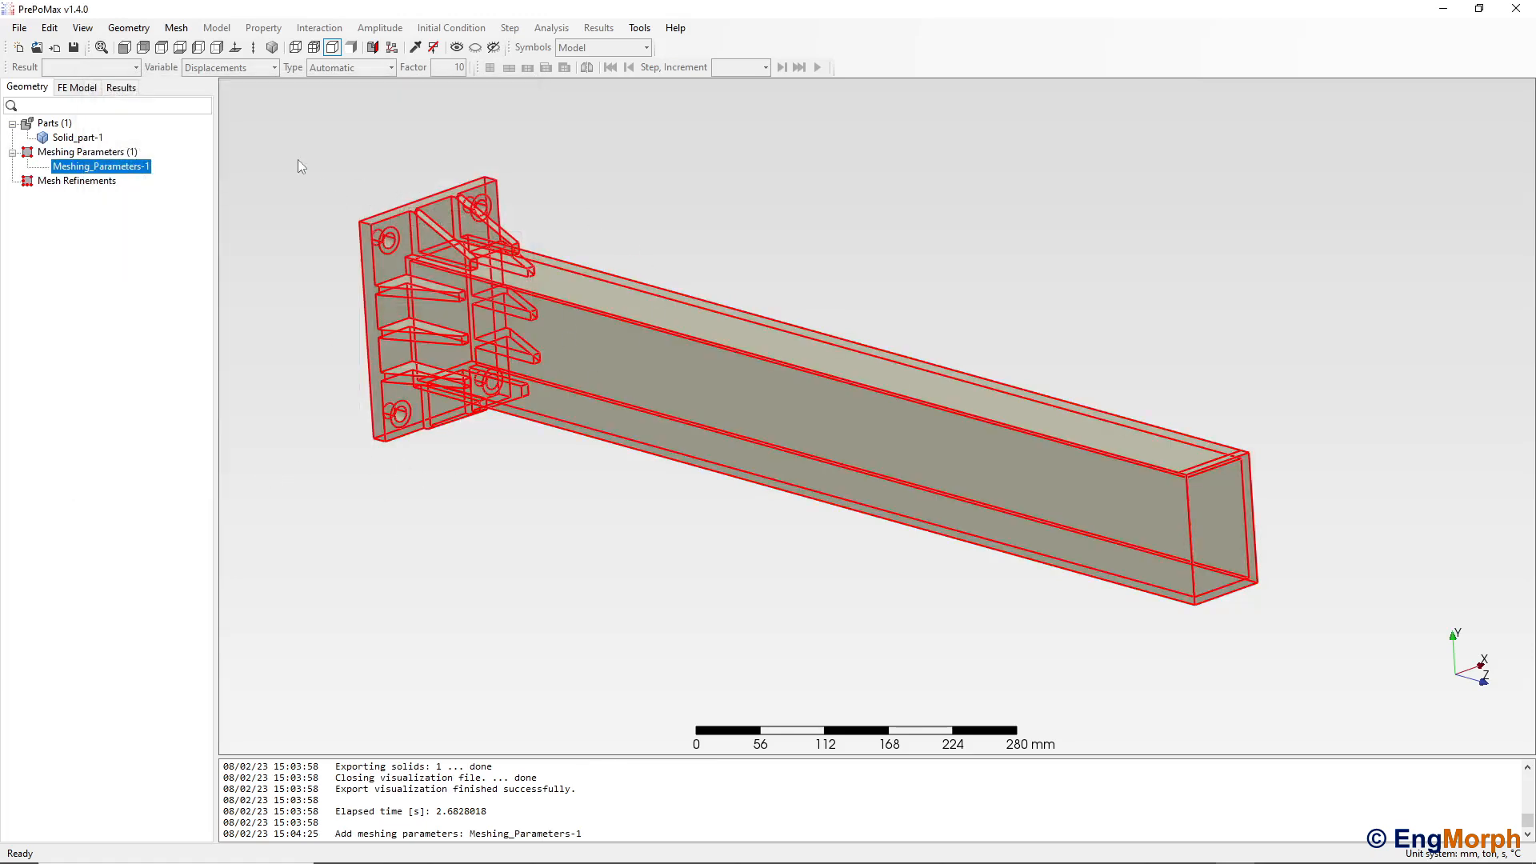
# Generate the finite element mesh of the beam part.
pyautogui.click(177, 28)
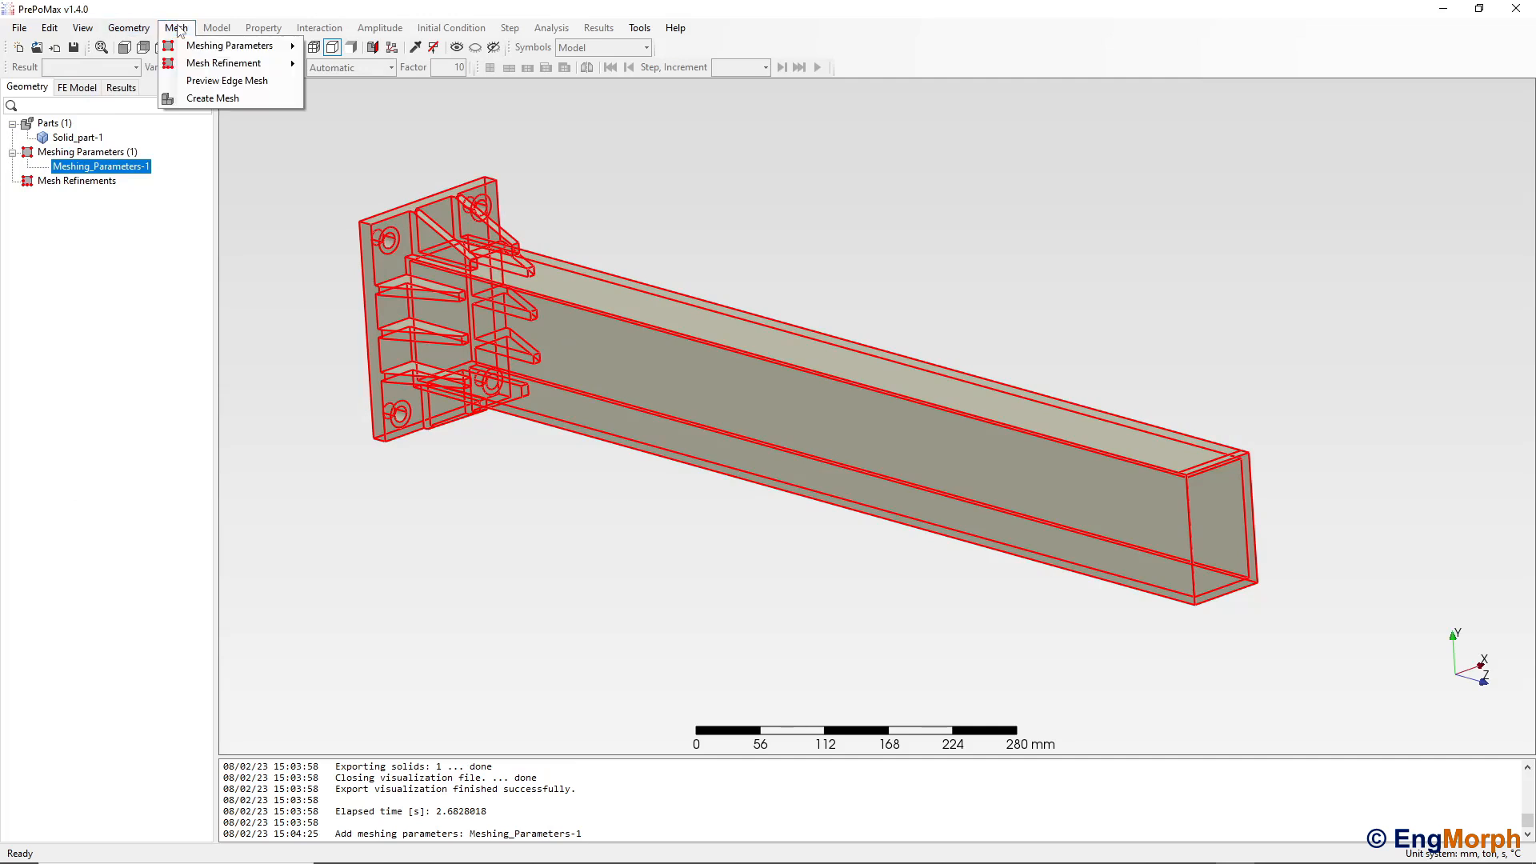
pyautogui.click(222, 100)
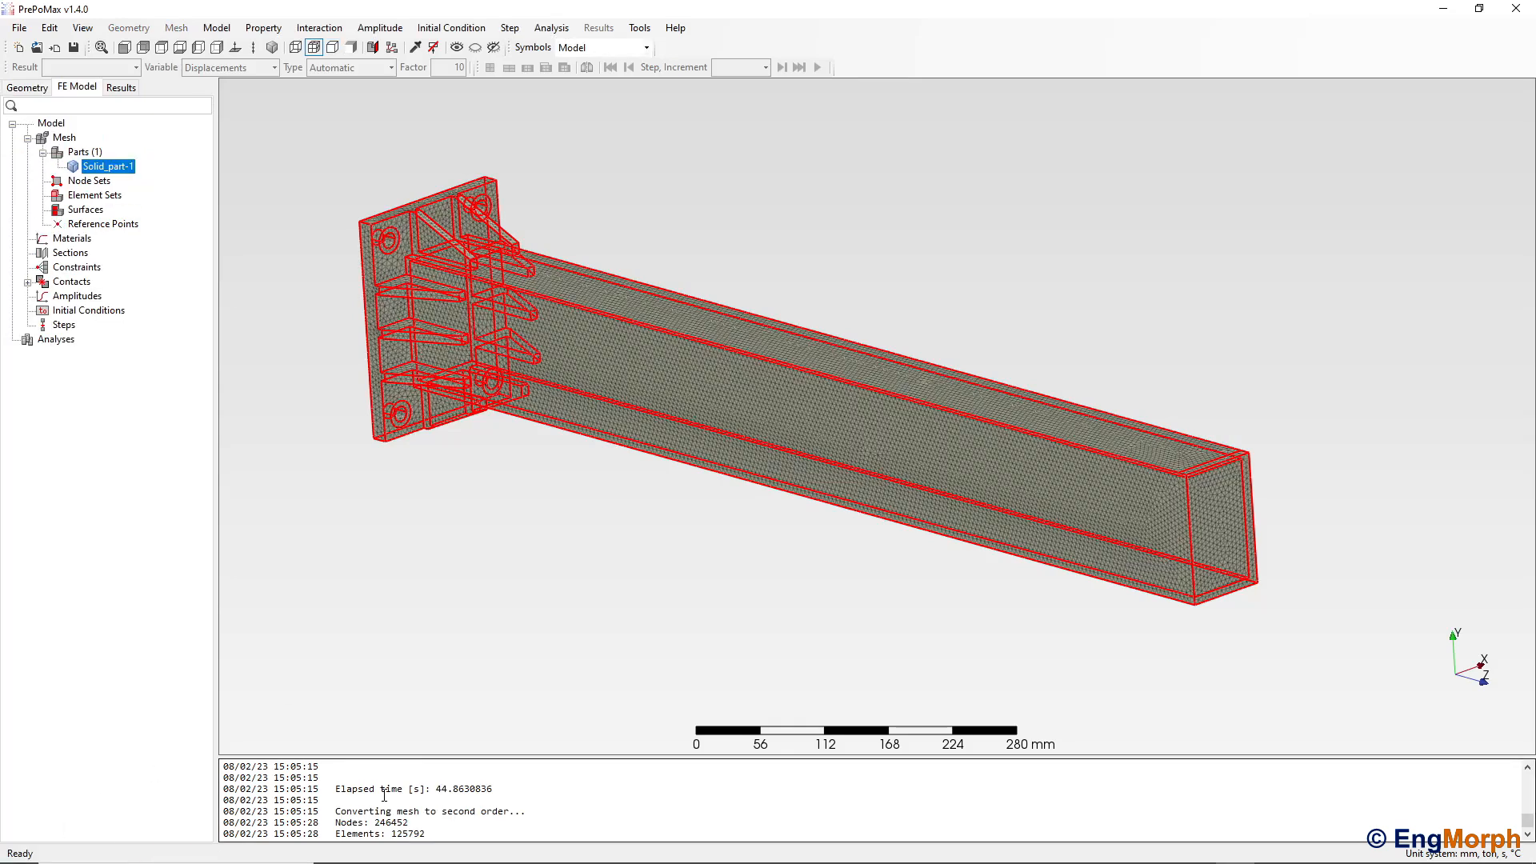
pyautogui.click(619, 536)
pyautogui.scroll(3, 480, 256)
pyautogui.scroll(-4, 618, 414)
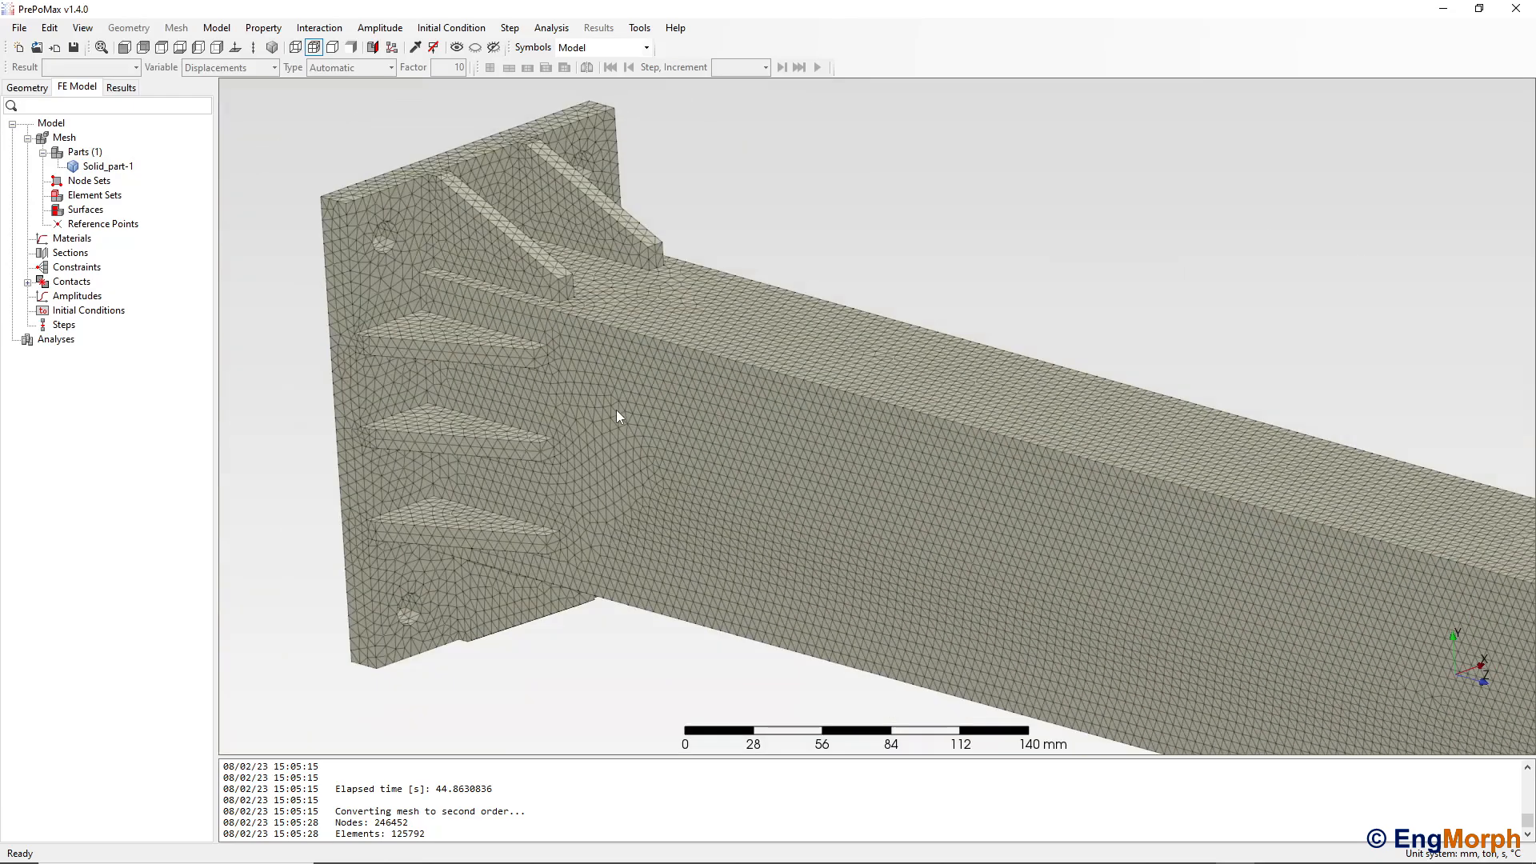
pyautogui.scroll(-5, 529, 410)
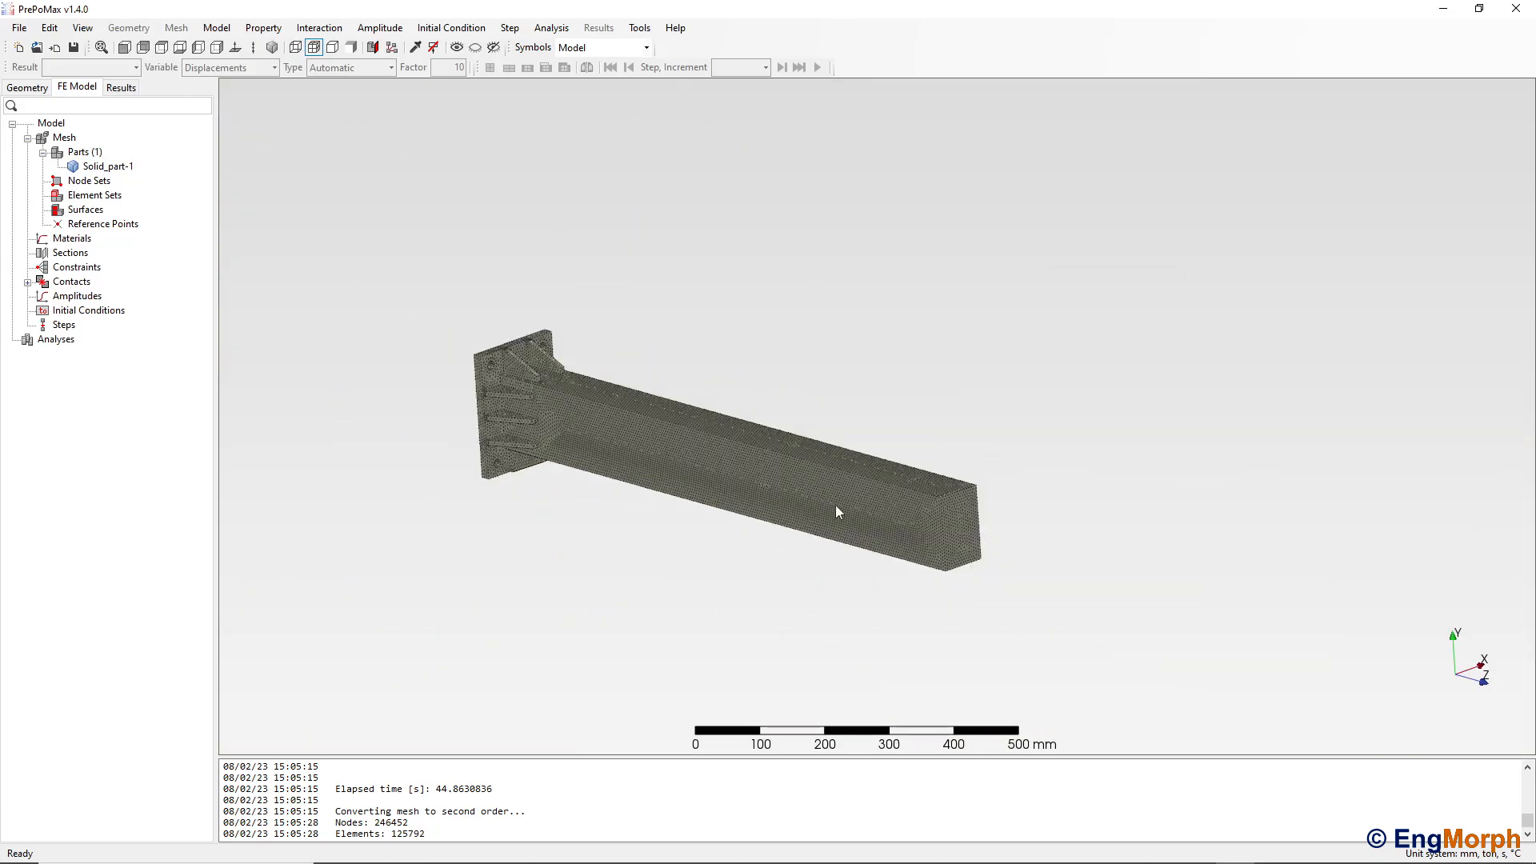
pyautogui.scroll(3, 835, 506)
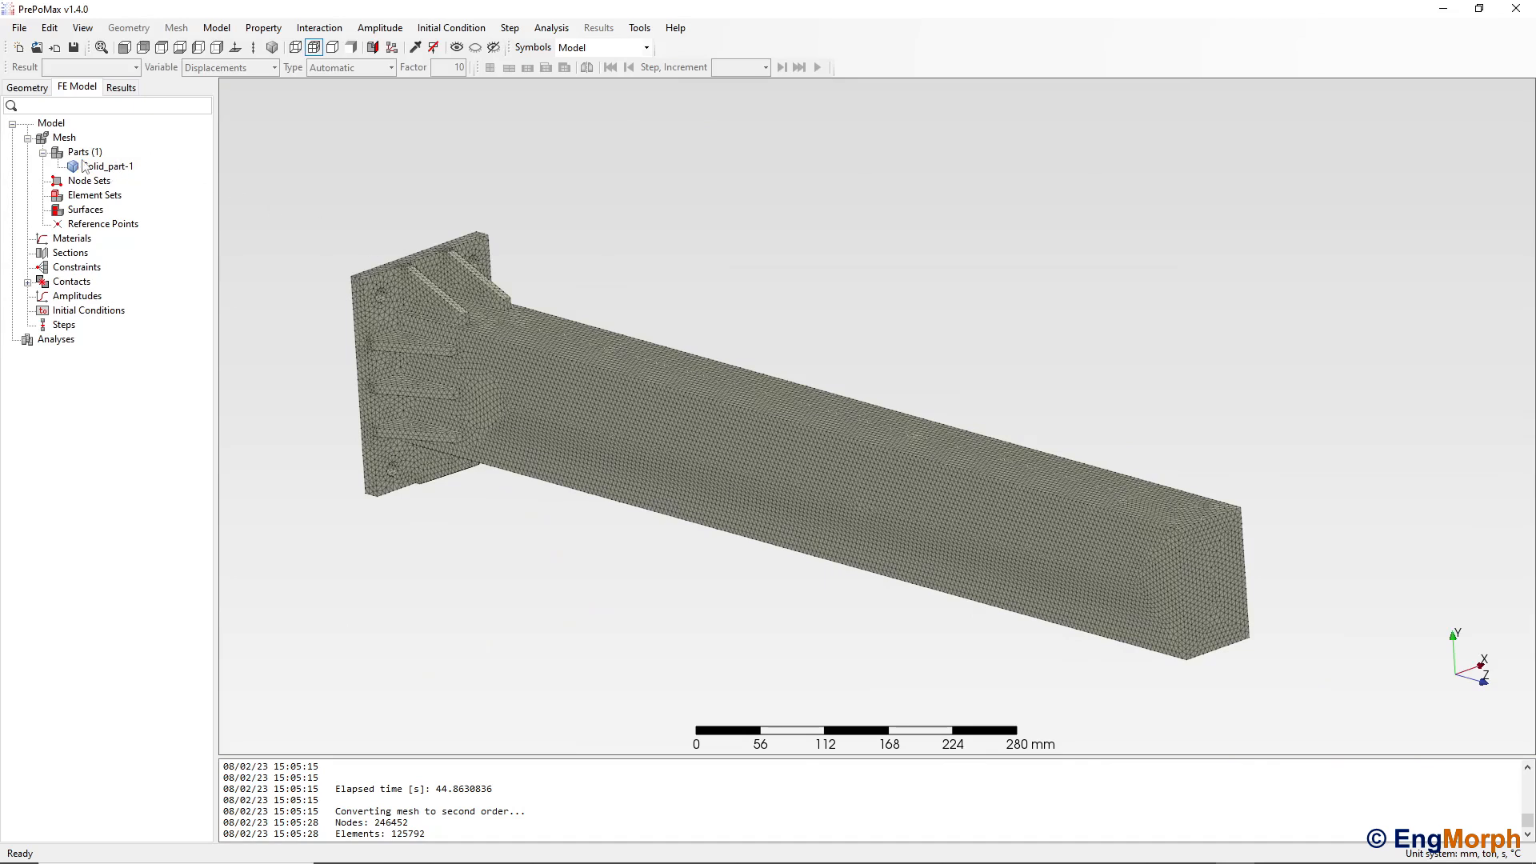
# Add the structural steel S235 from the material library to the FE model materials.
pyautogui.click(78, 242)
pyautogui.rightClick(77, 241)
pyautogui.click(128, 268)
pyautogui.click(185, 254)
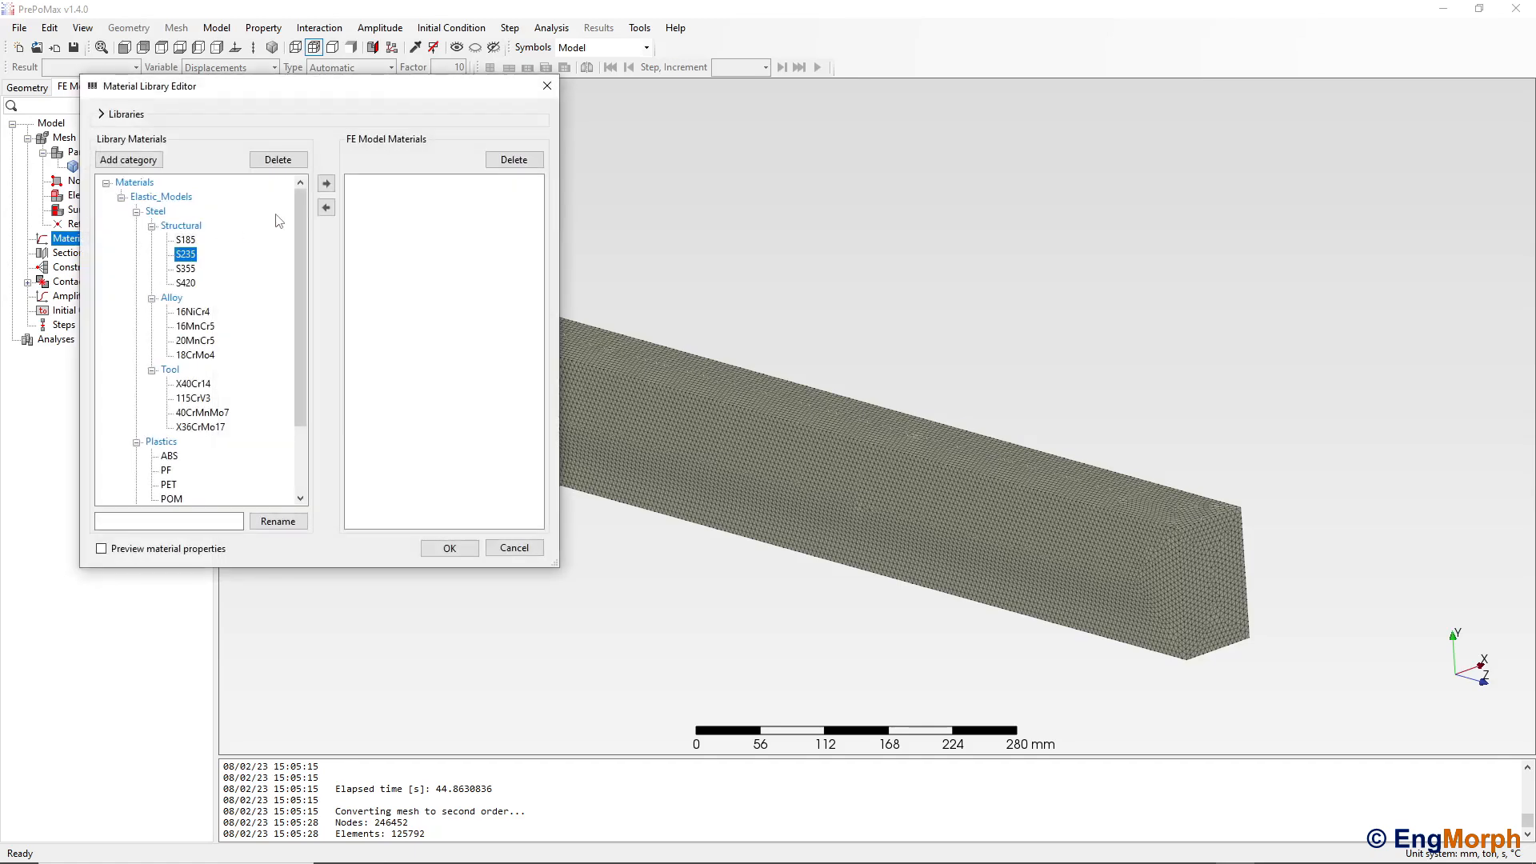
pyautogui.click(325, 184)
pyautogui.click(448, 549)
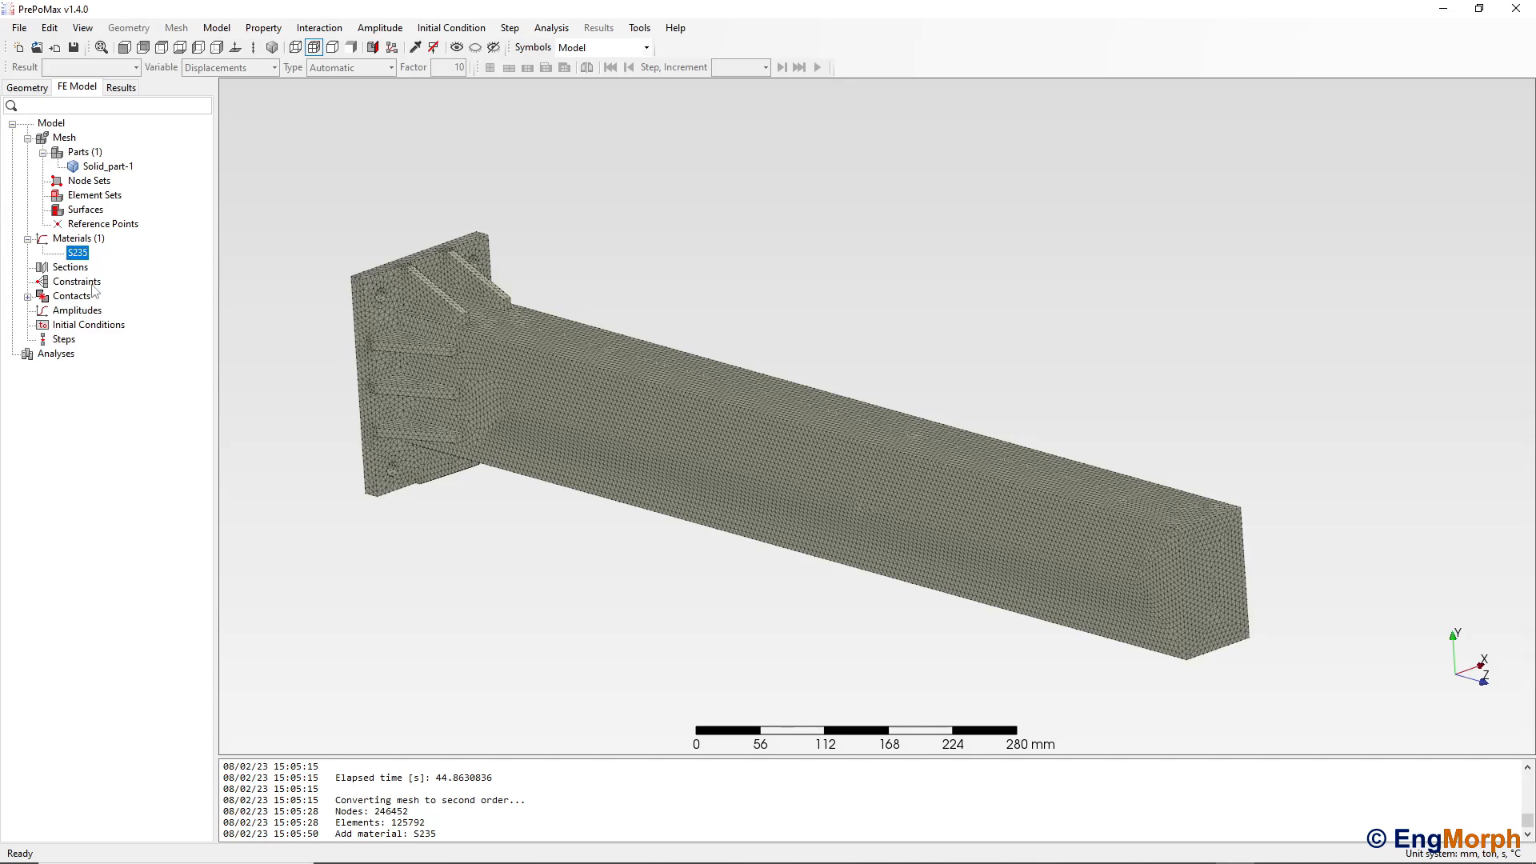
# Create a solid section with material S235 and assign it to the whole beam part.
pyautogui.click(62, 266)
pyautogui.rightClick(64, 272)
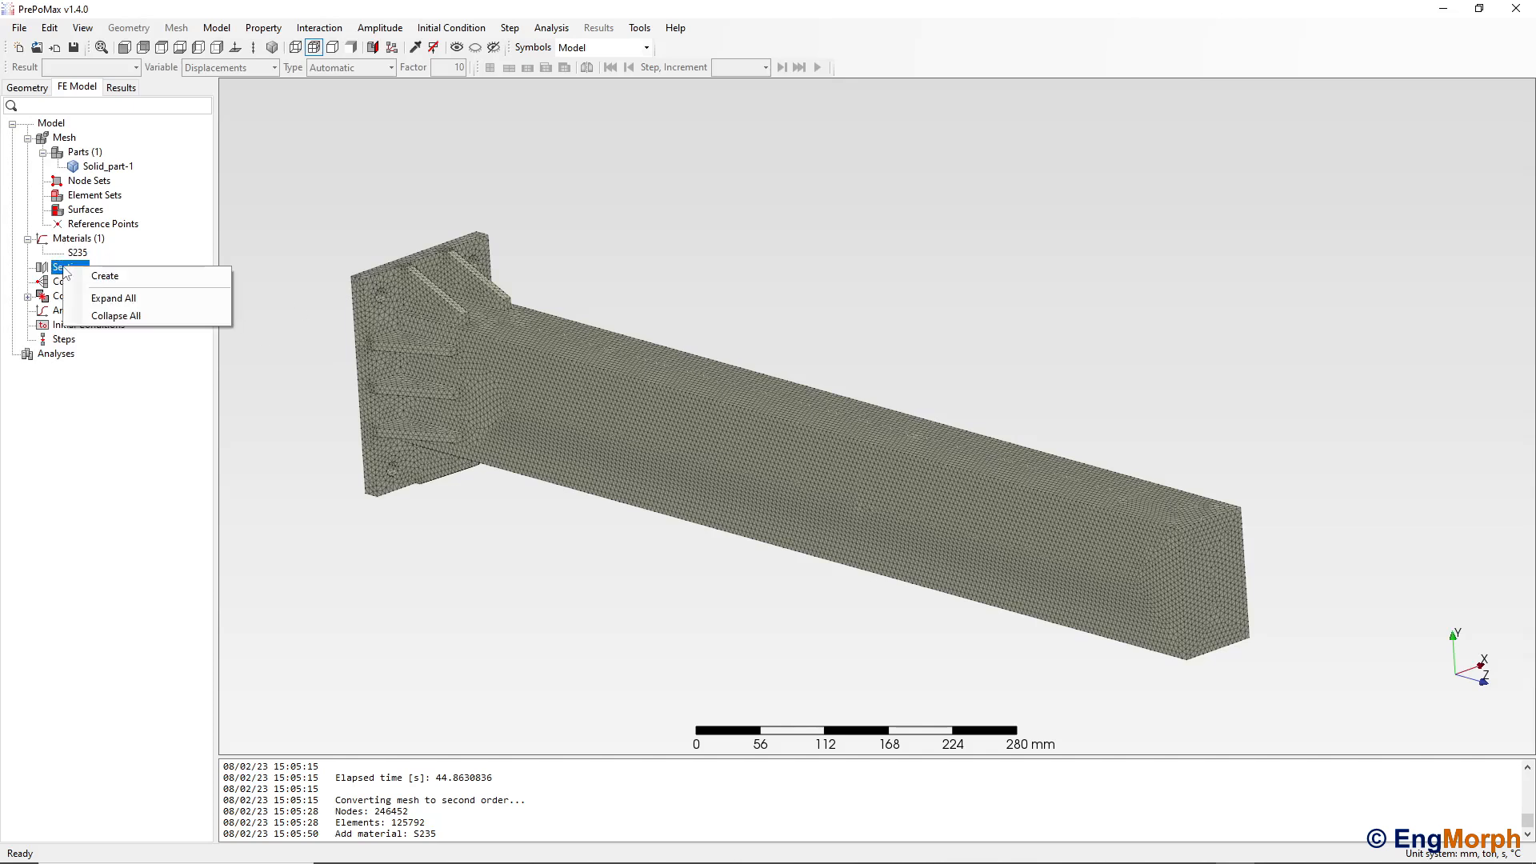
pyautogui.click(108, 280)
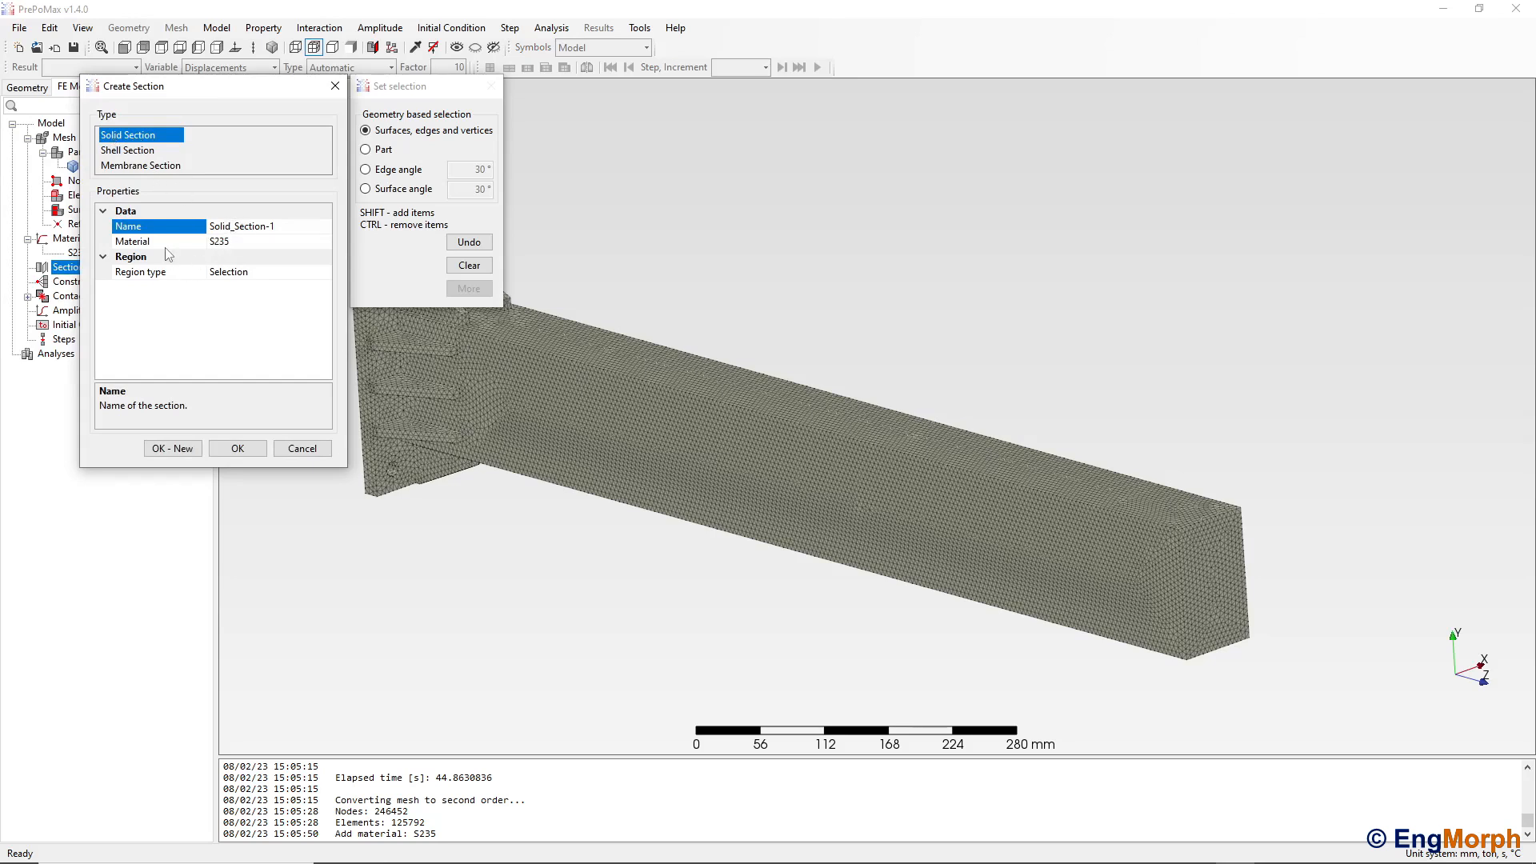
pyautogui.click(320, 241)
pyautogui.click(324, 240)
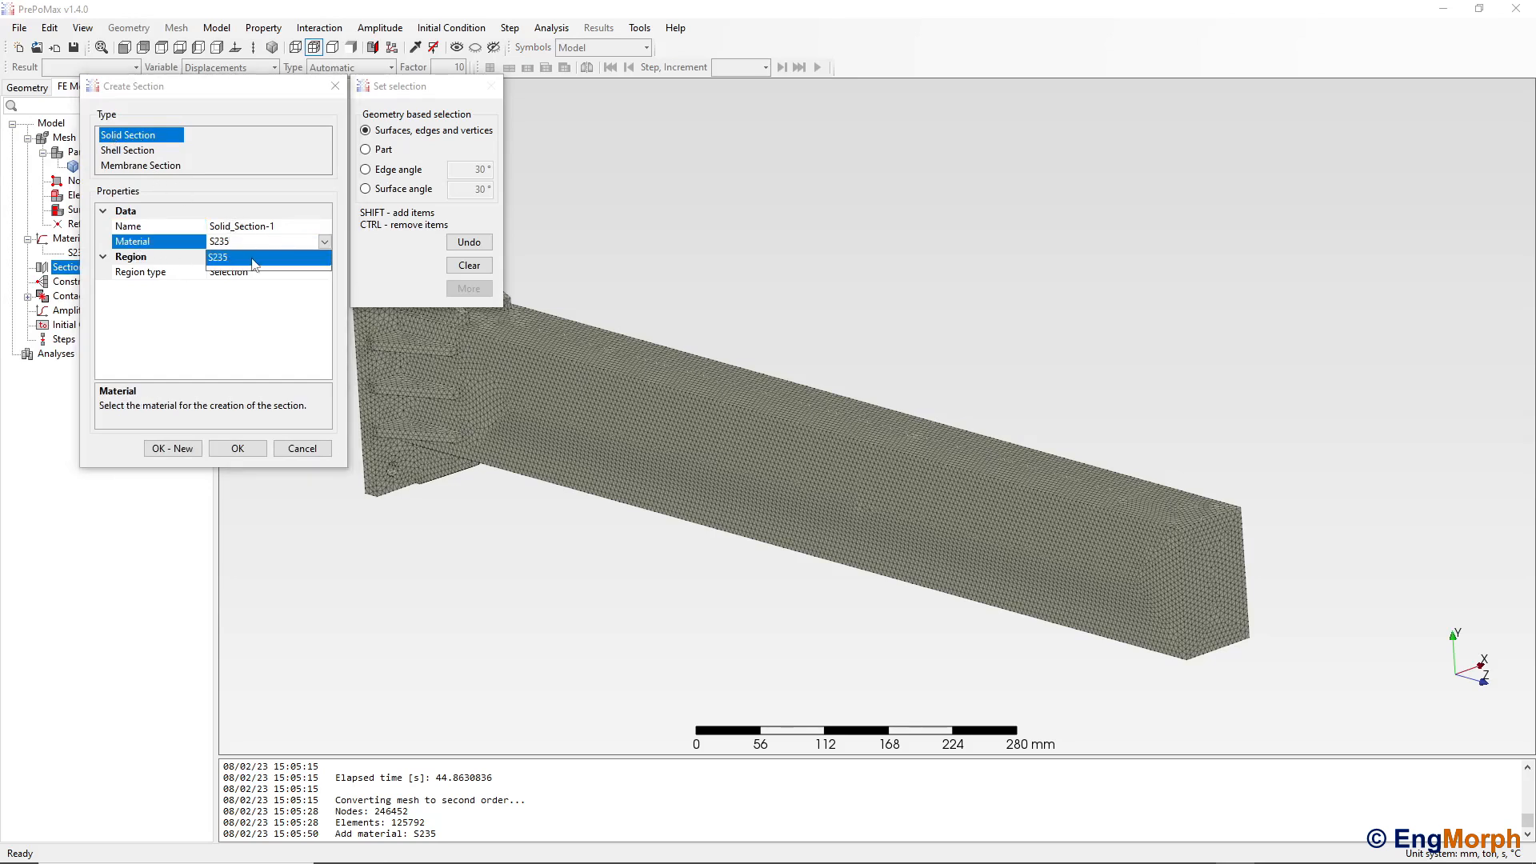
pyautogui.click(224, 257)
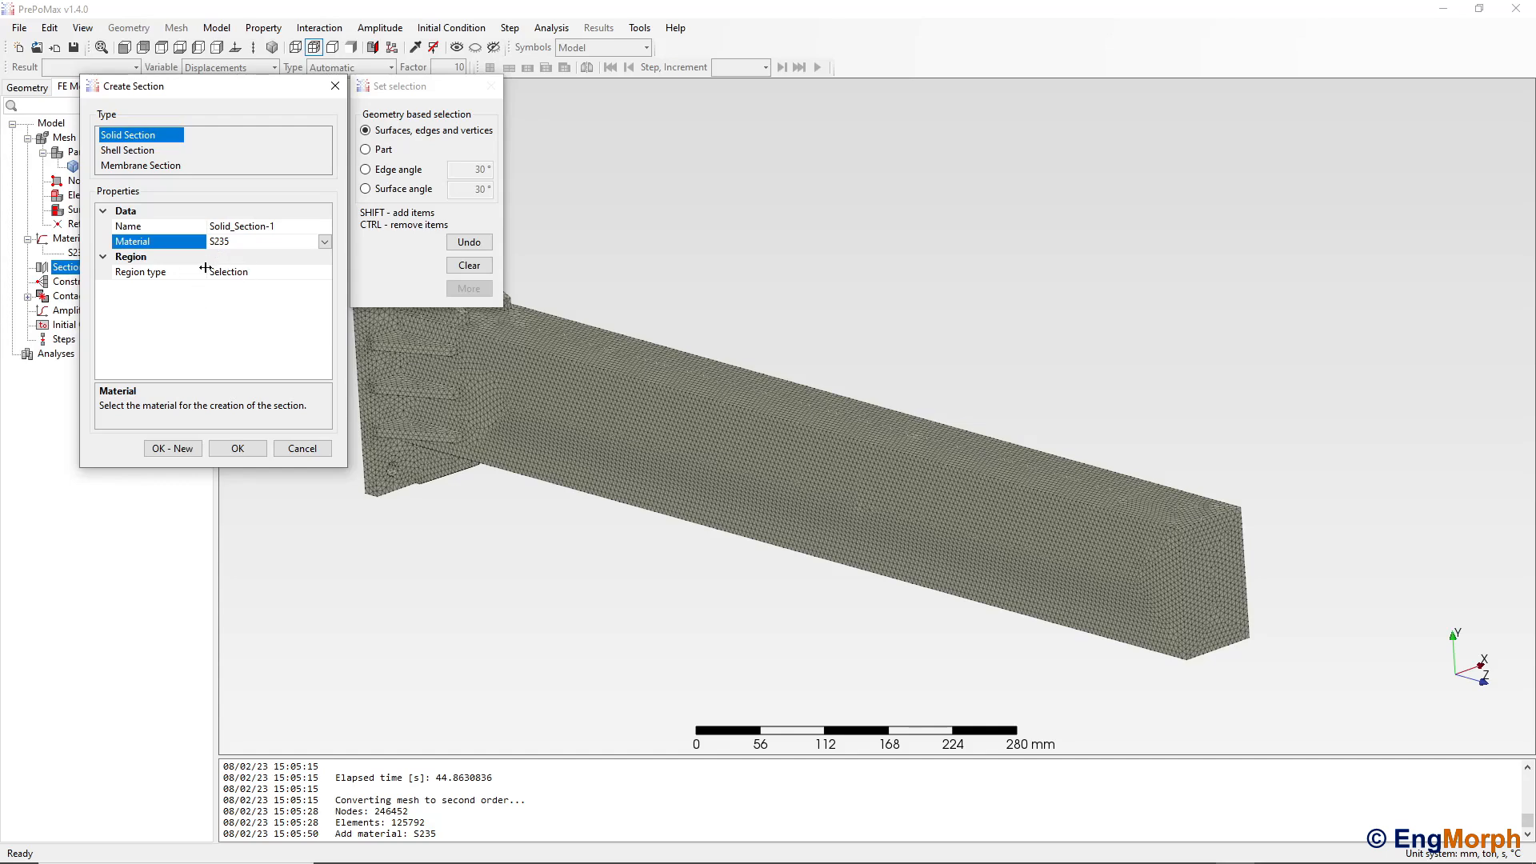
pyautogui.click(361, 150)
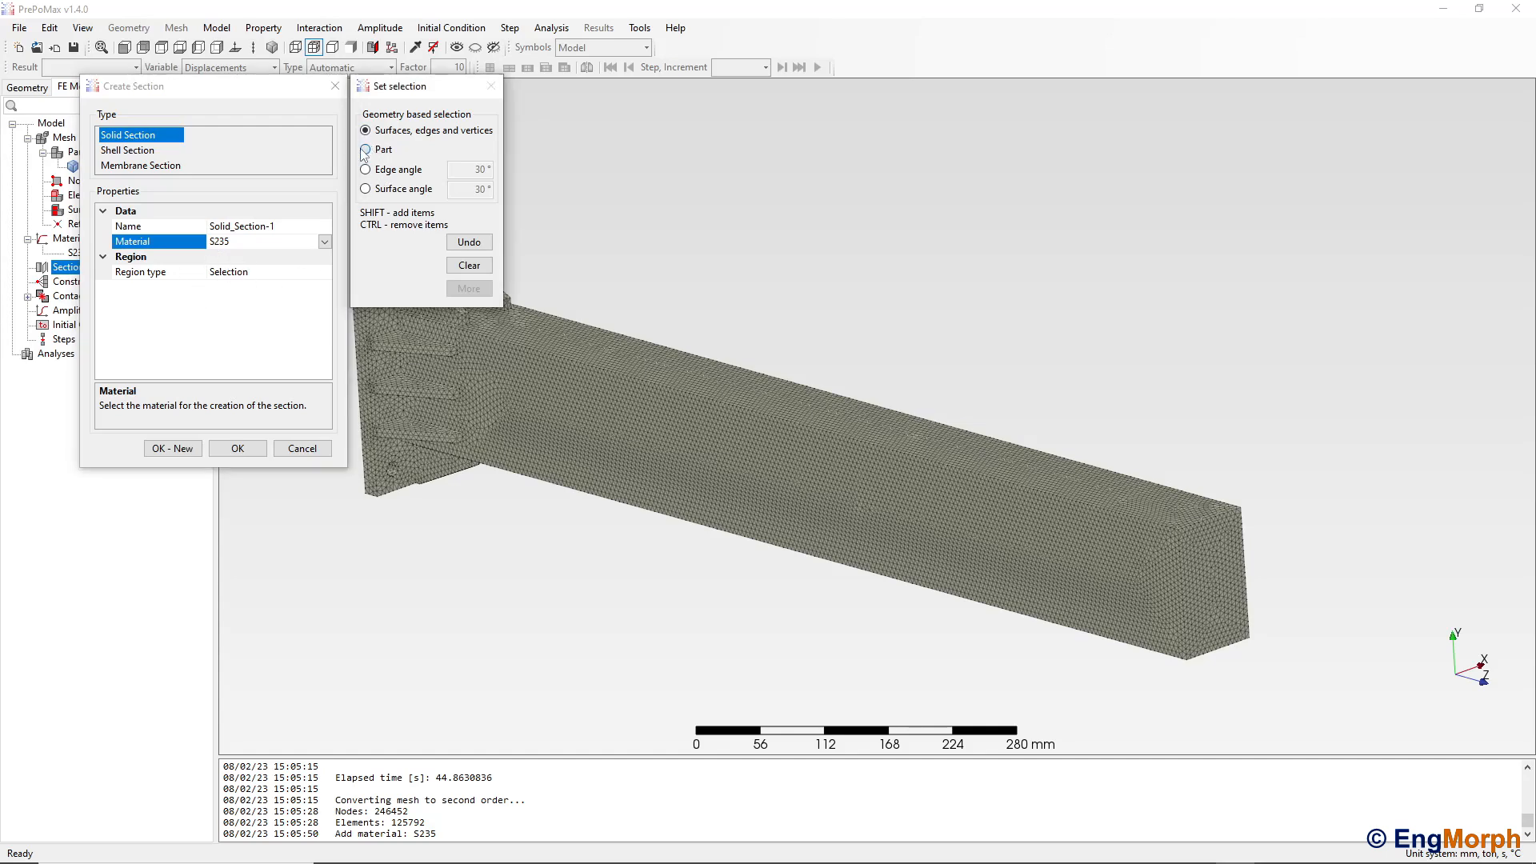
pyautogui.click(627, 384)
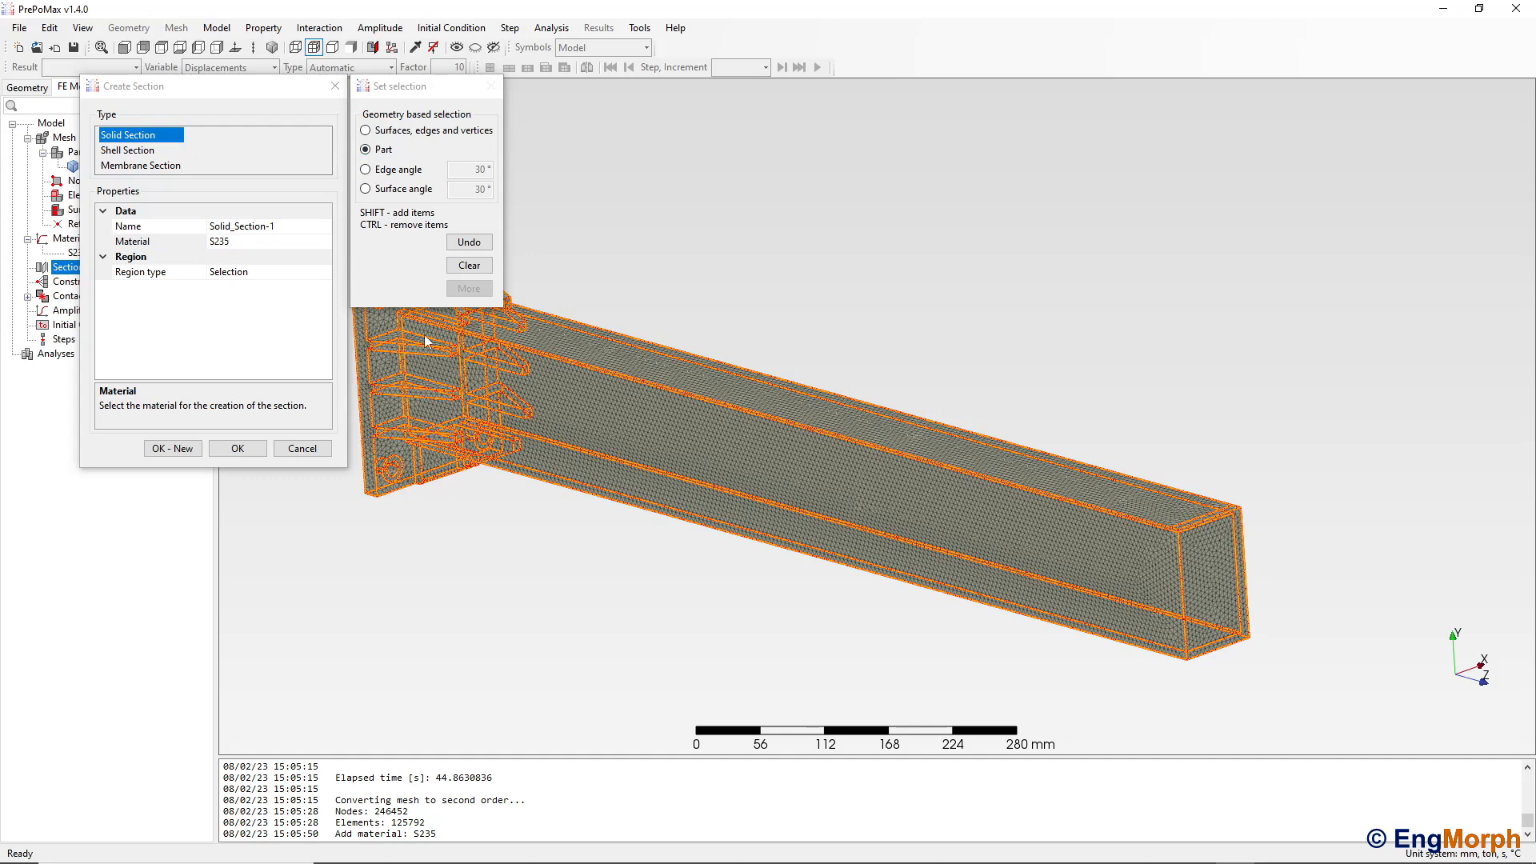
pyautogui.click(237, 449)
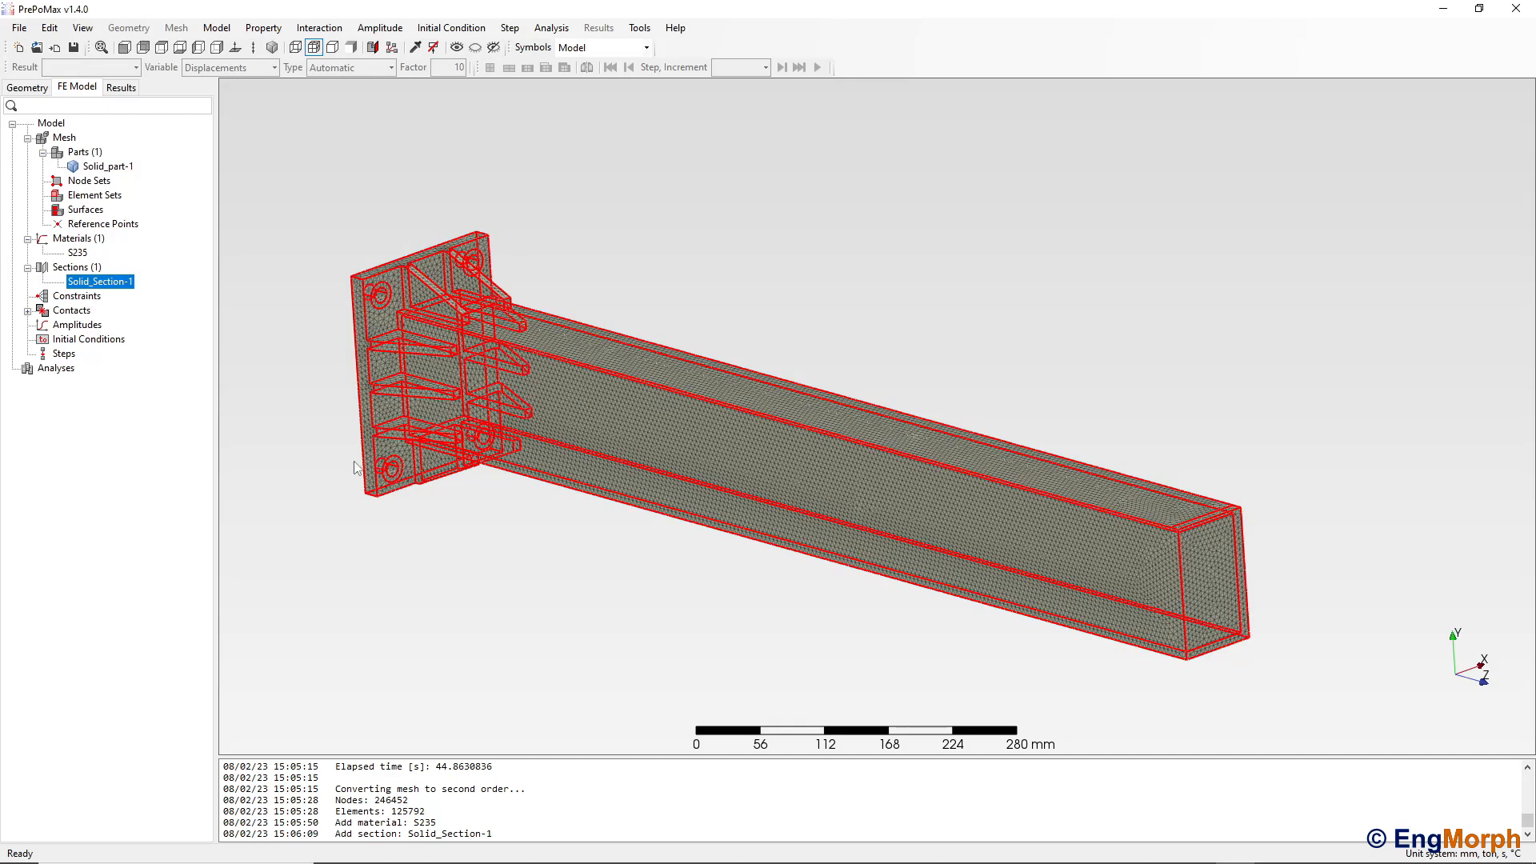
# Create a static step with the default solver, incrementation and output settings.
pyautogui.rightClick(66, 352)
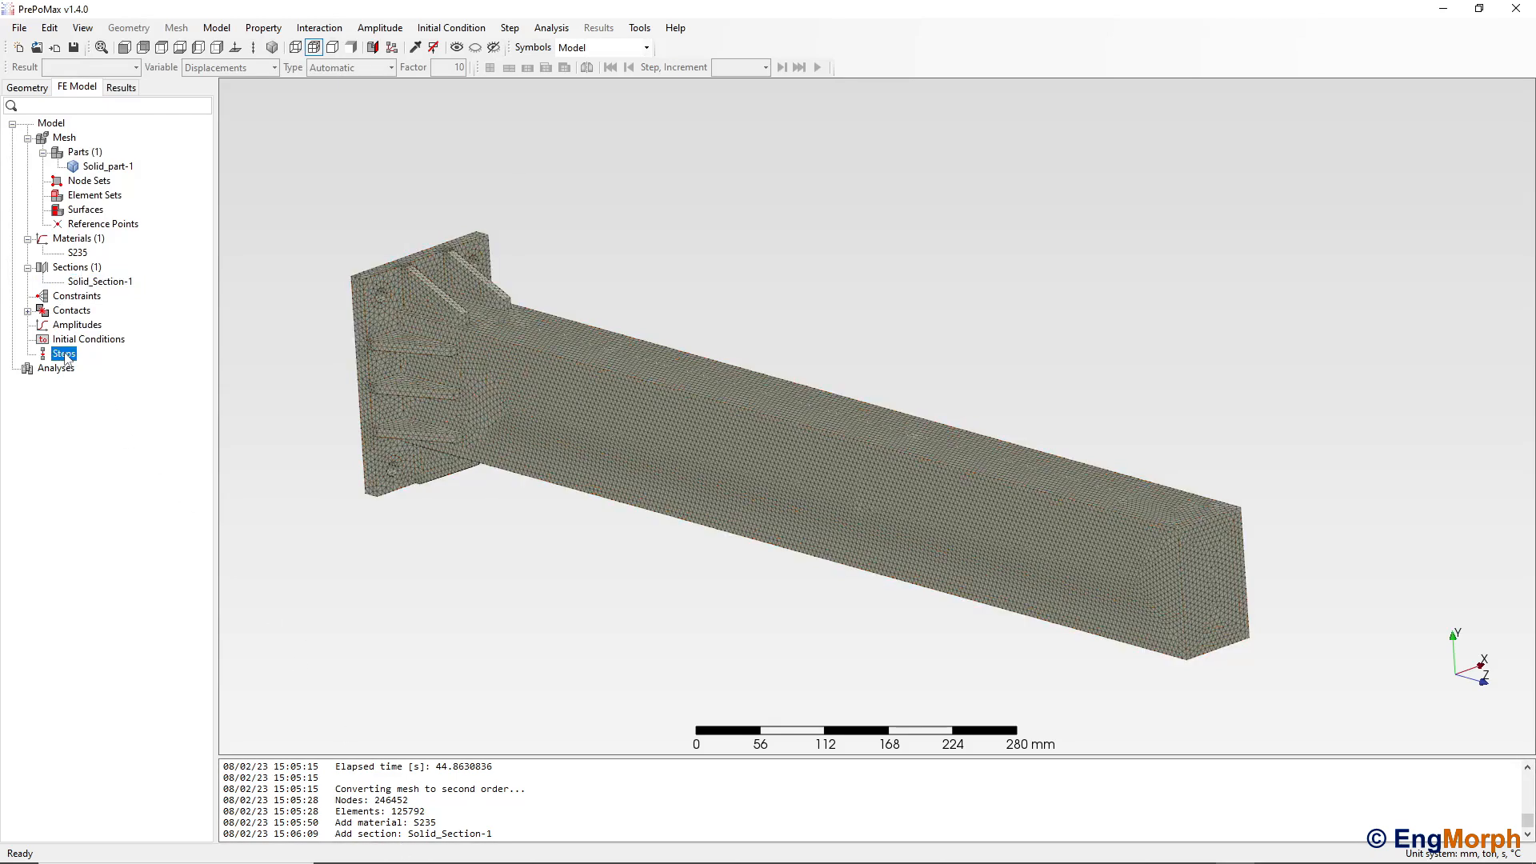
pyautogui.click(101, 364)
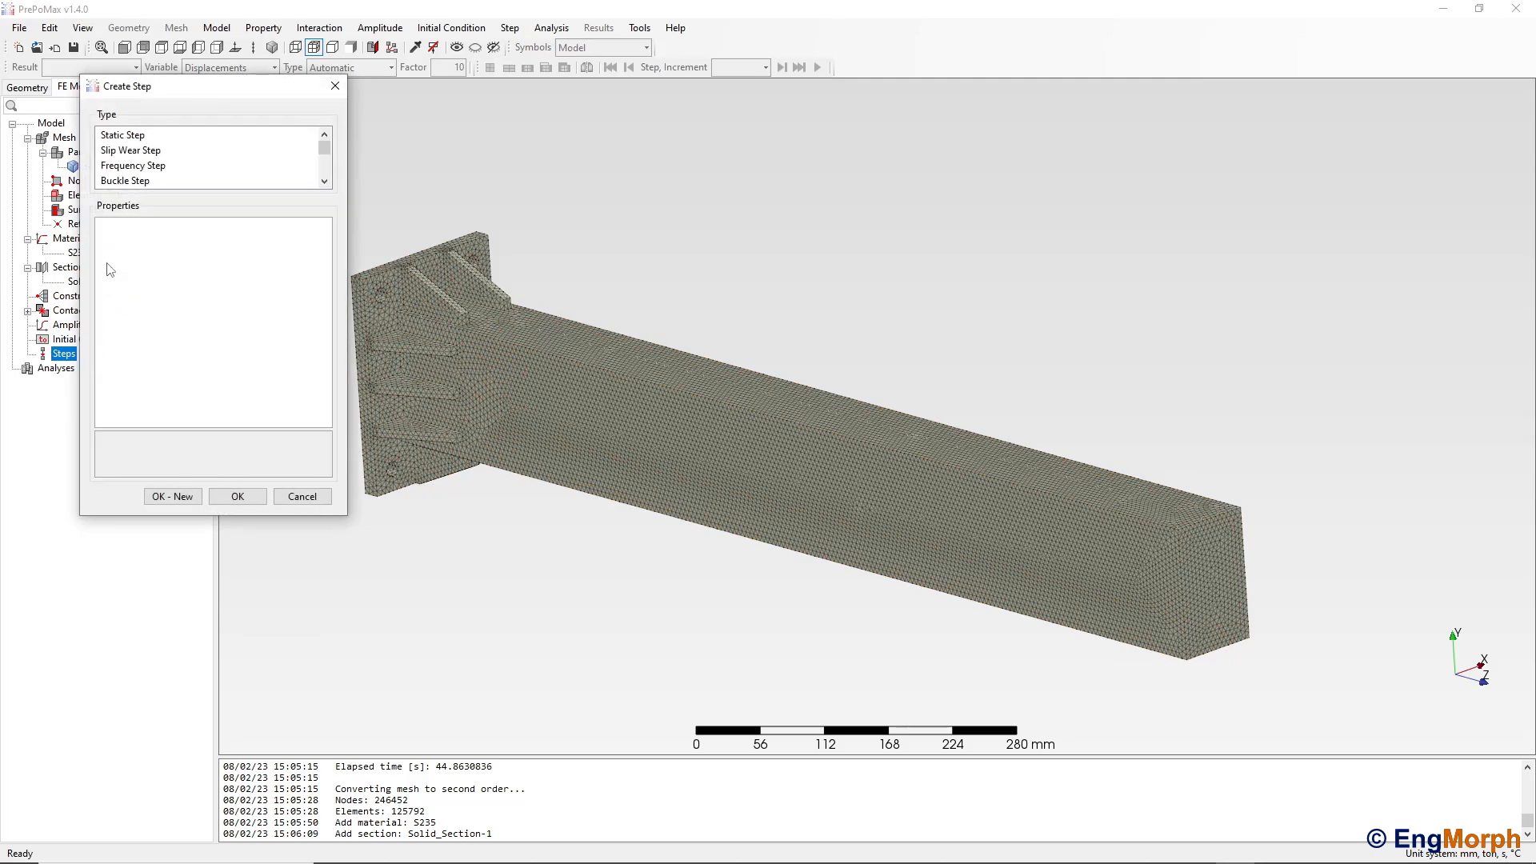
pyautogui.click(123, 137)
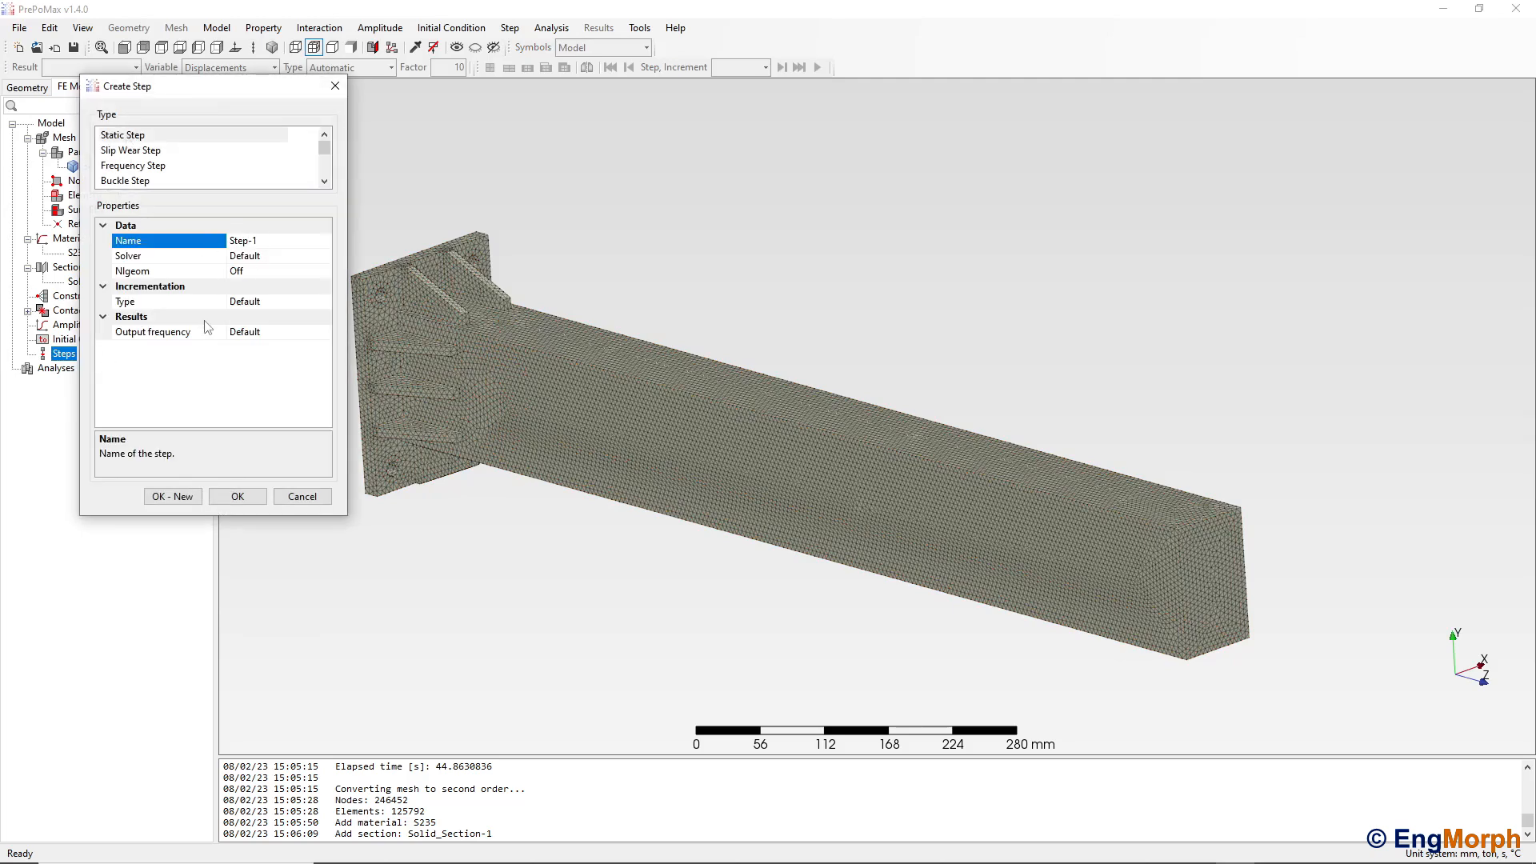
pyautogui.click(238, 497)
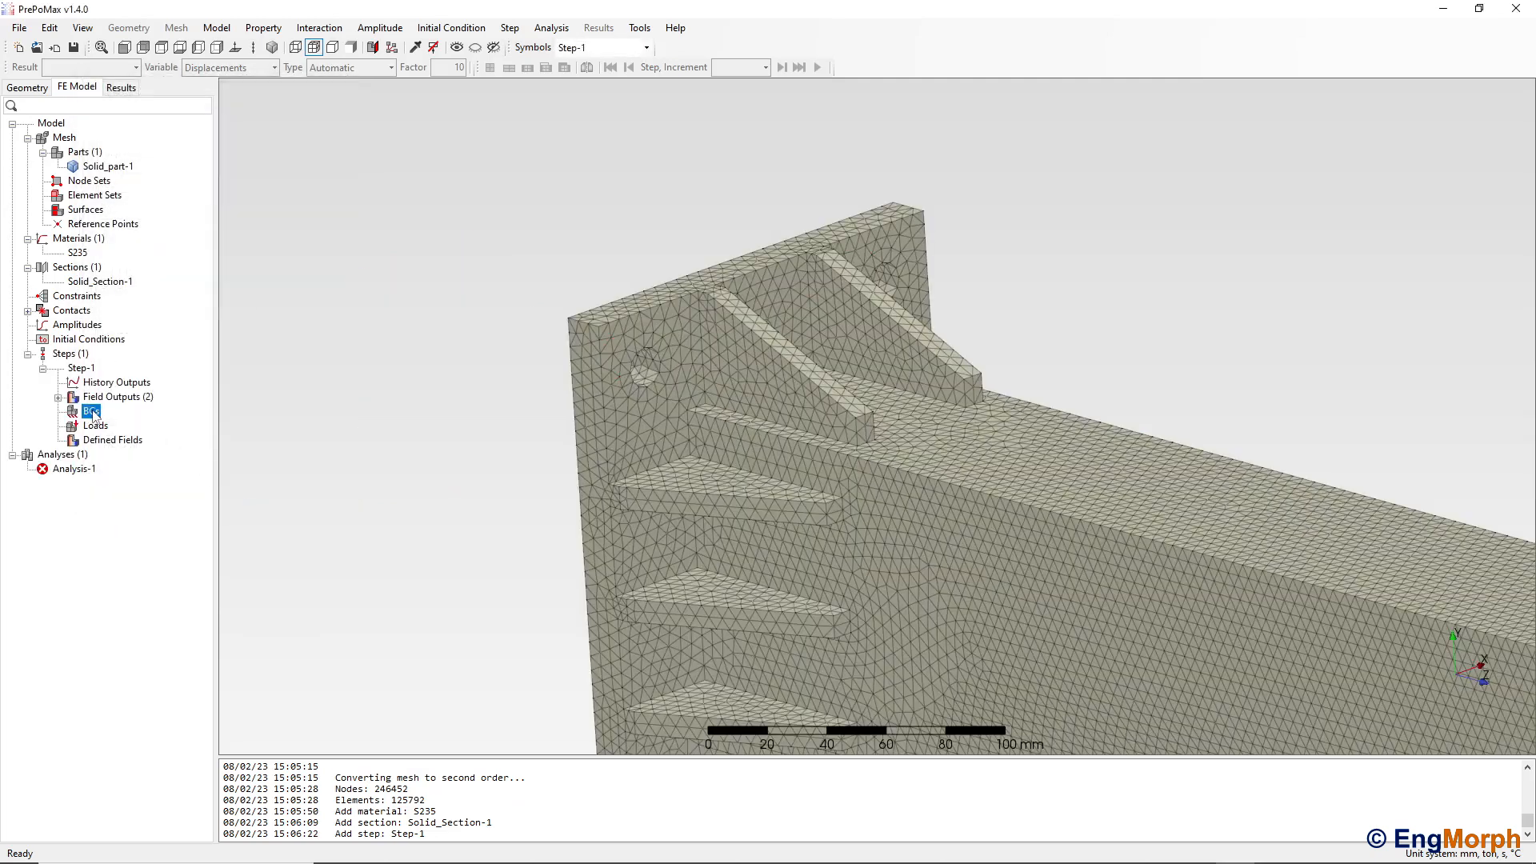
# Start a Fixed boundary condition in Step-1 and select both inner faces of the first upper bolt hole in the end plate.
pyautogui.rightClick(91, 411)
pyautogui.click(135, 419)
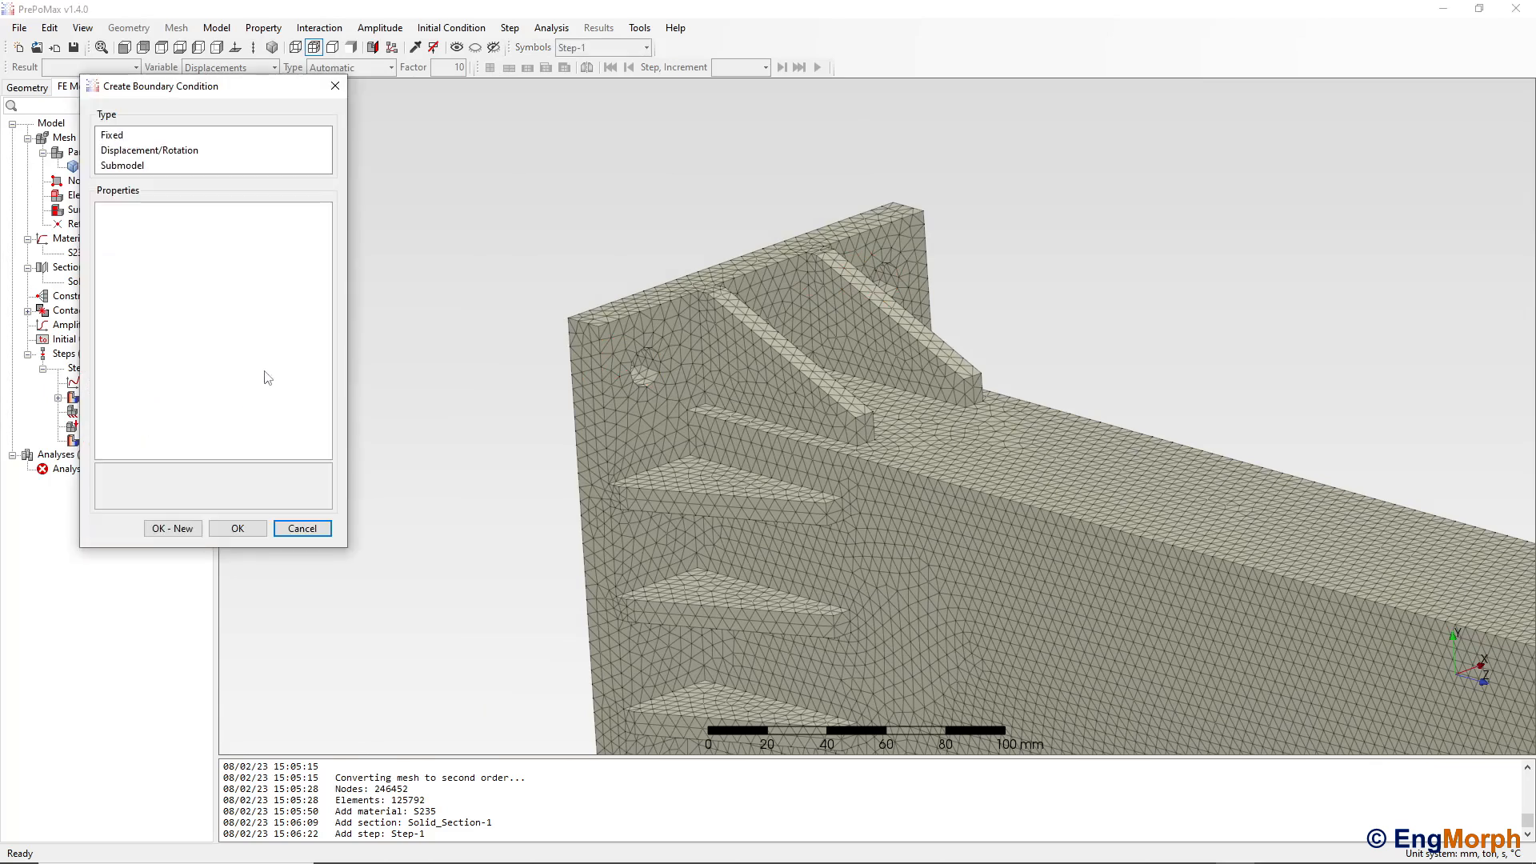
pyautogui.click(117, 137)
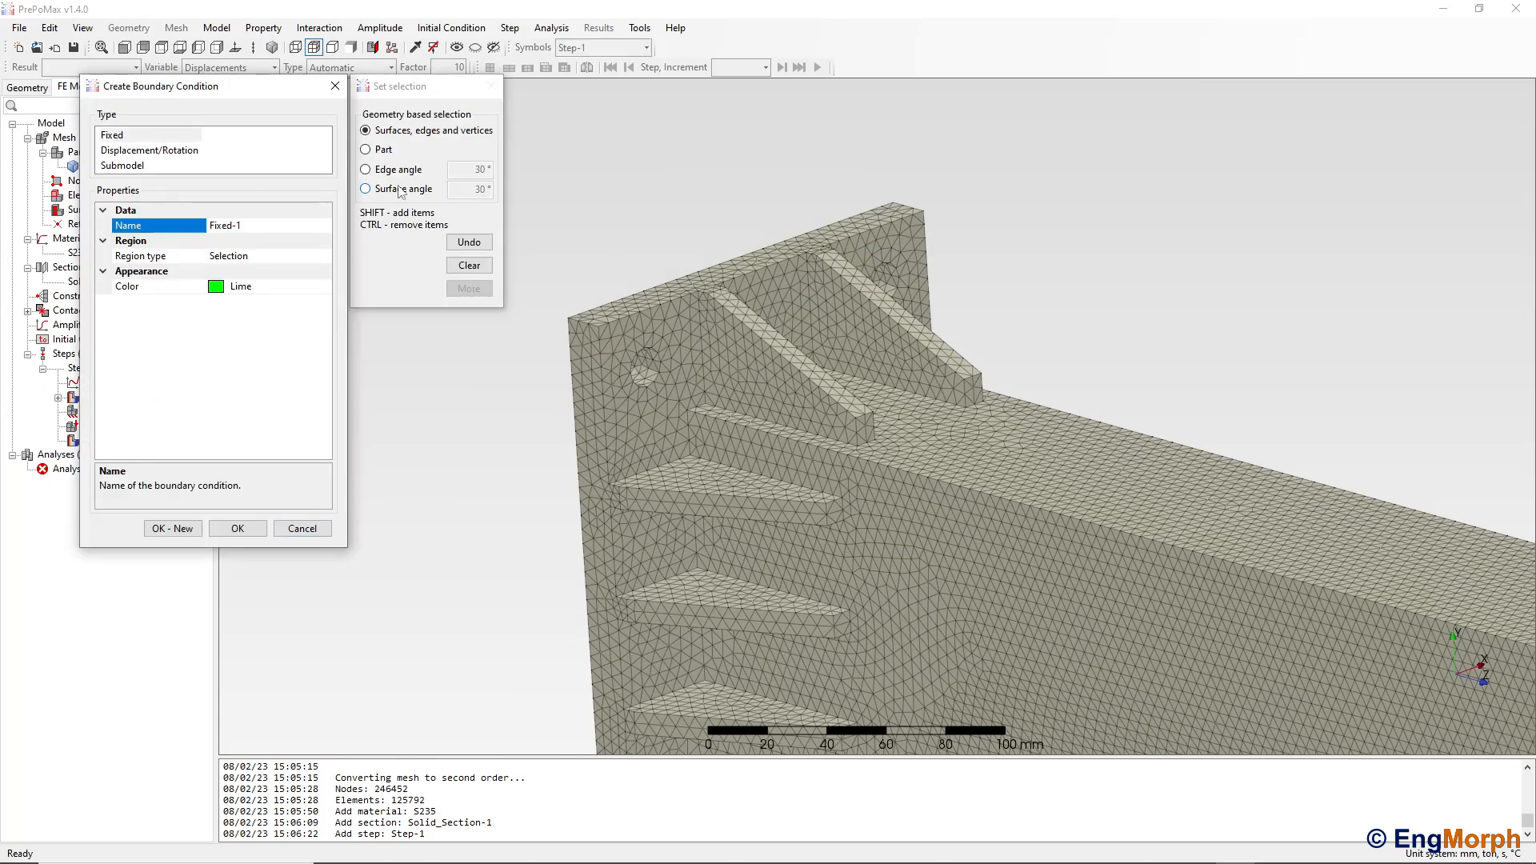
pyautogui.scroll(2, 680, 352)
pyautogui.moveTo(651, 371); pyautogui.dragTo(651, 334, button='middle')
pyautogui.scroll(-2, 651, 334)
pyautogui.keyDown('shift'); pyautogui.moveTo(760, 547); pyautogui.dragTo(774, 327, button='middle'); pyautogui.keyUp('shift')
pyautogui.scroll(3, 659, 425)
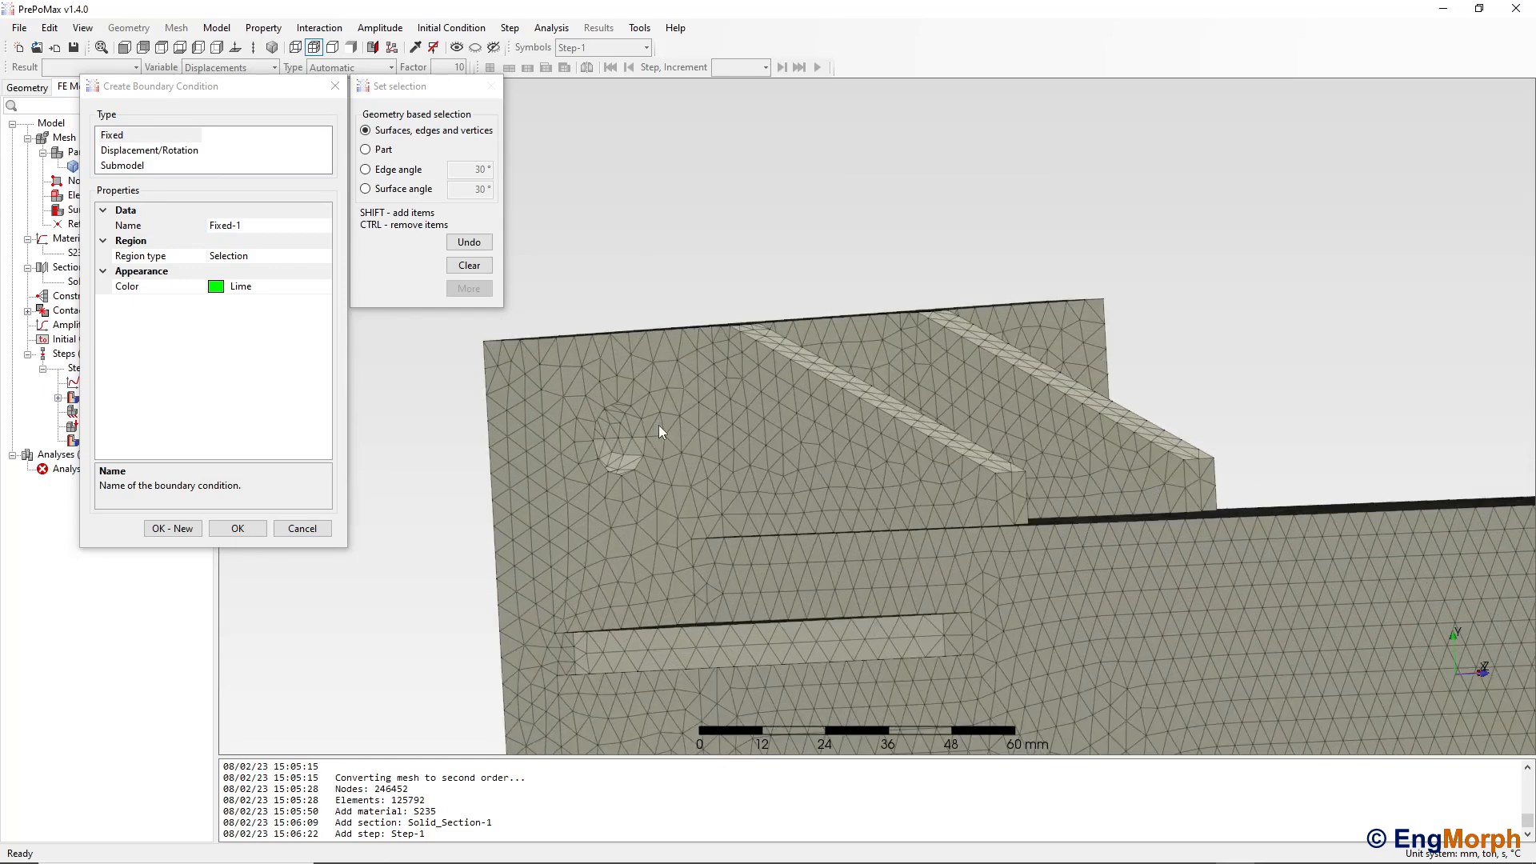
pyautogui.click(615, 421)
pyautogui.keyDown('shift'); pyautogui.click(624, 453); pyautogui.keyUp('shift')
# Add both inner faces of the second upper bolt hole to the Fixed boundary condition's selection.
pyautogui.scroll(-3, 836, 389)
pyautogui.moveTo(836, 389); pyautogui.dragTo(997, 315, button='middle')
pyautogui.scroll(5, 997, 315)
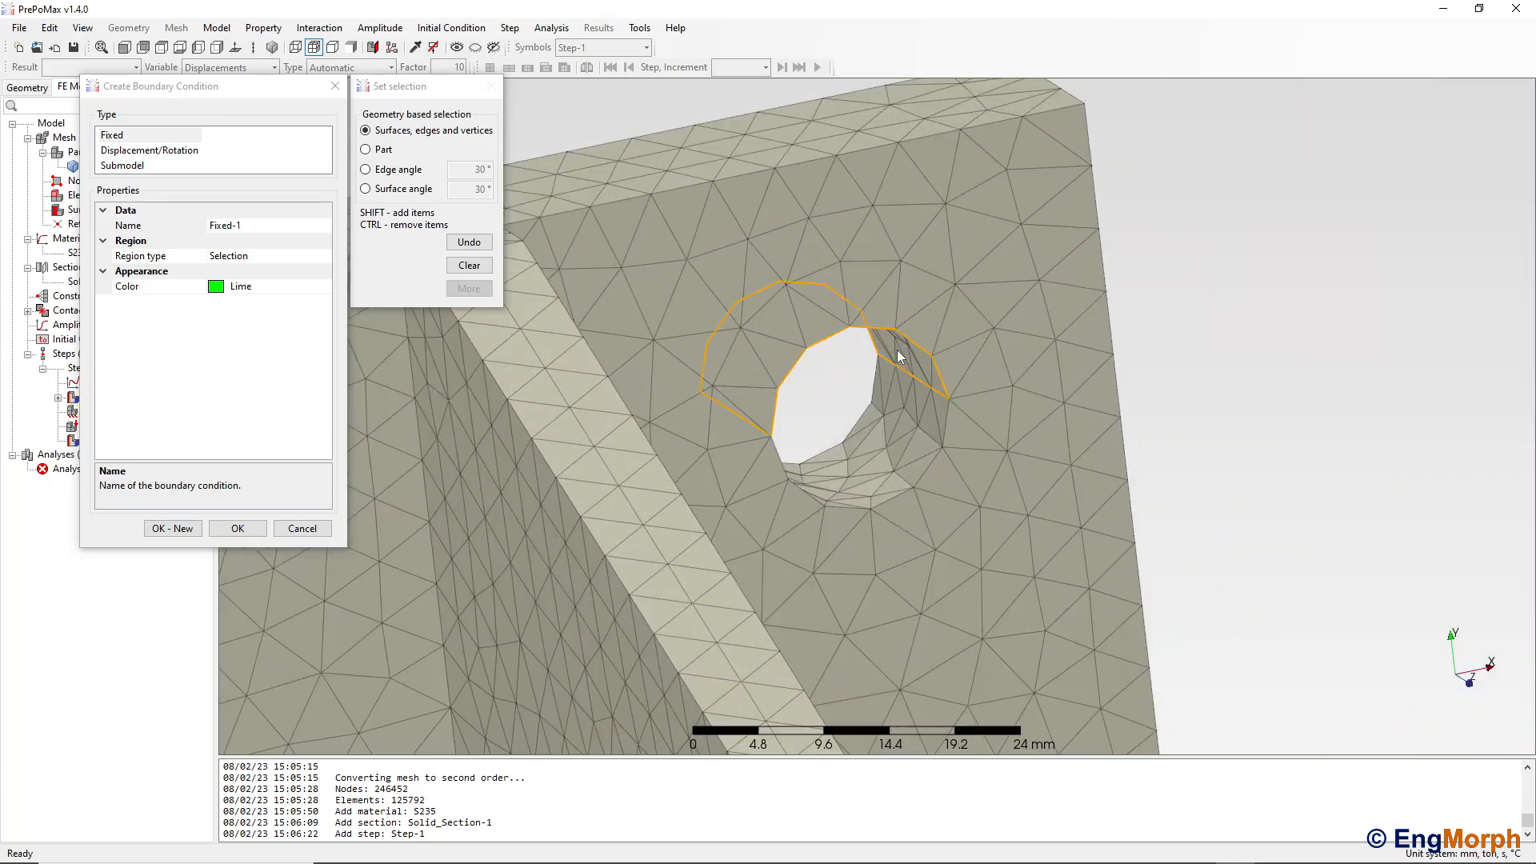
pyautogui.keyDown('shift'); pyautogui.click(899, 357); pyautogui.keyUp('shift')
pyautogui.keyDown('shift'); pyautogui.click(914, 440); pyautogui.keyUp('shift')
pyautogui.scroll(-3, 944, 400)
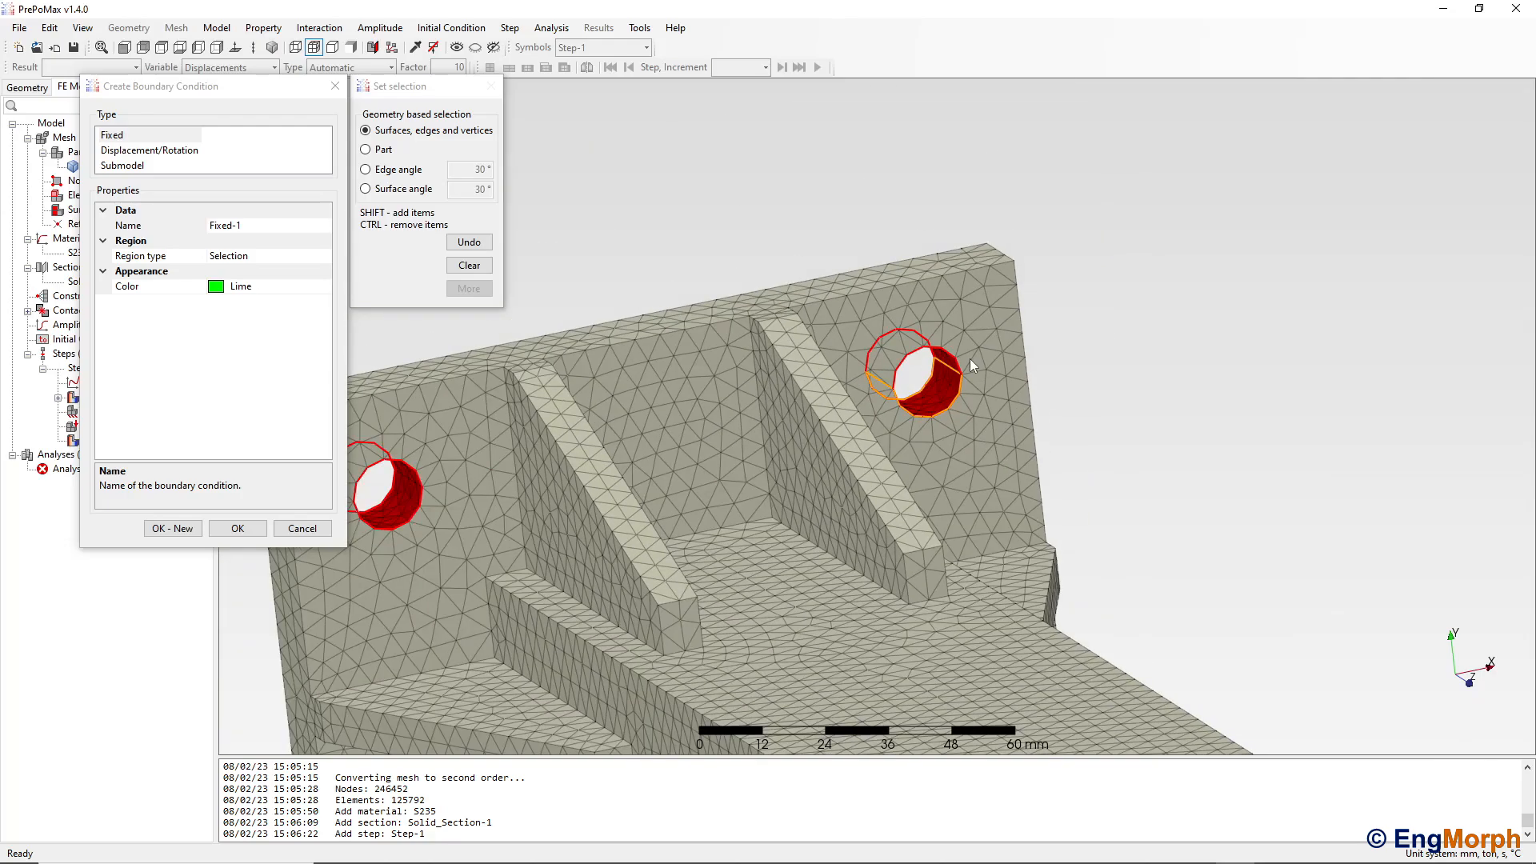
# Add both inner faces of the lower bolt hole beneath the first one to the fixed region.
pyautogui.scroll(-4, 970, 359)
pyautogui.scroll(6, 821, 636)
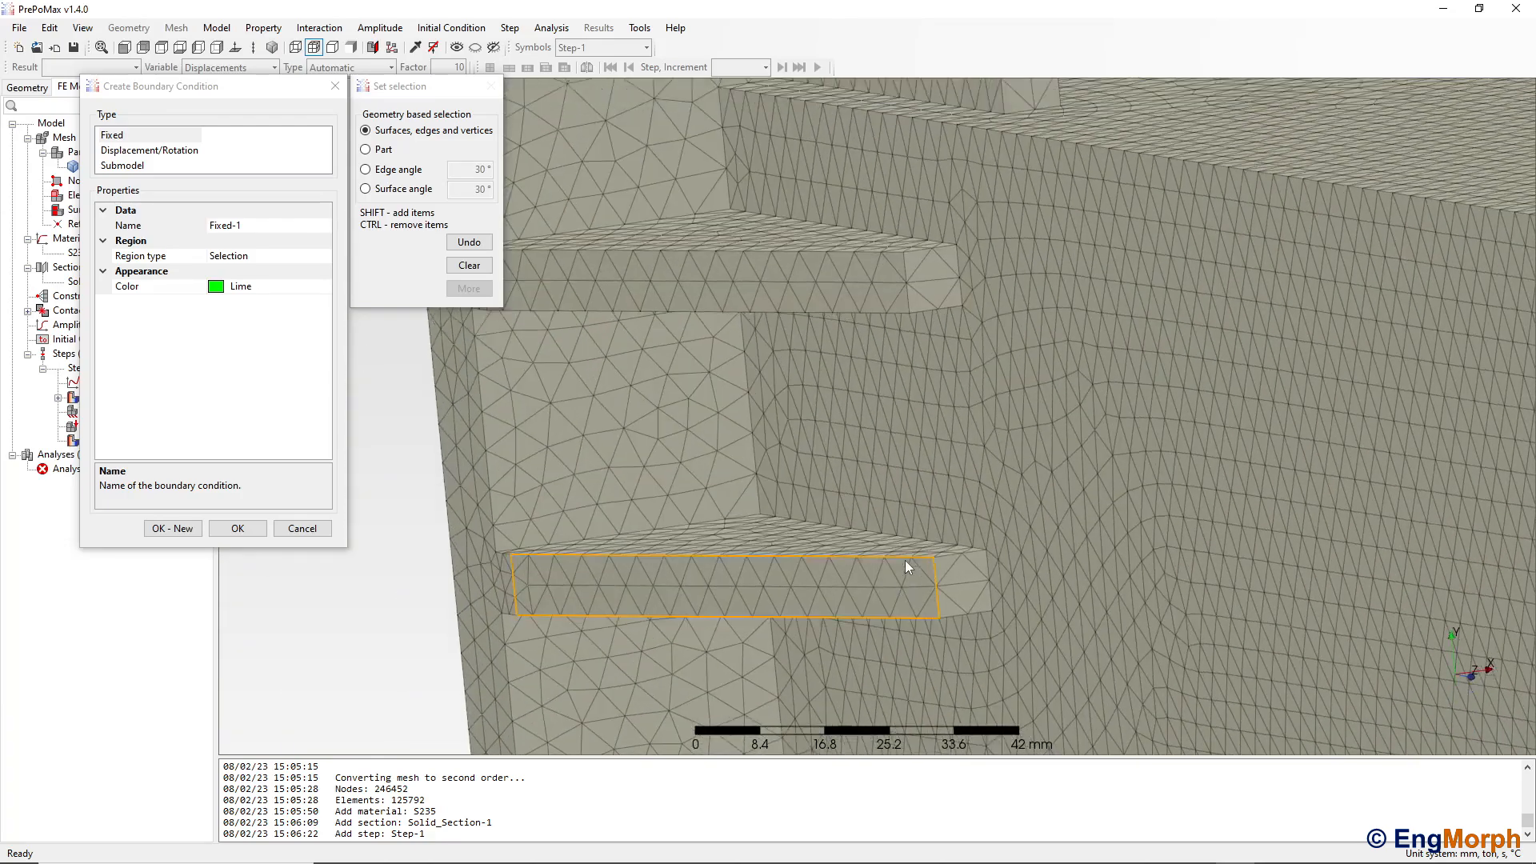
pyautogui.keyDown('shift'); pyautogui.moveTo(905, 560); pyautogui.dragTo(915, 131, button='middle'); pyautogui.keyUp('shift')
pyautogui.keyDown('shift'); pyautogui.moveTo(828, 469); pyautogui.dragTo(865, 175, button='middle'); pyautogui.keyUp('shift')
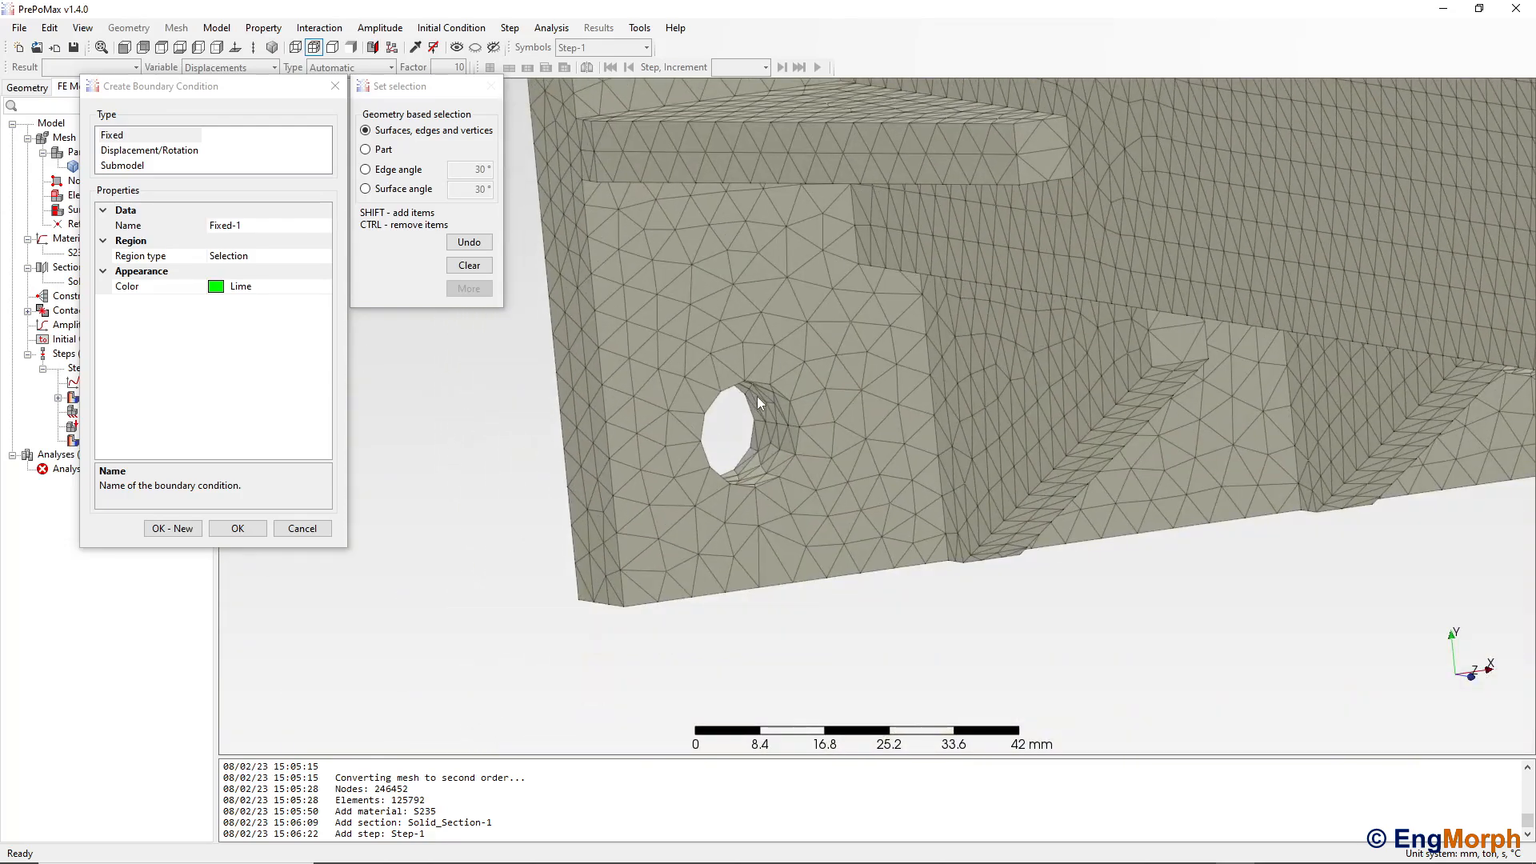
pyautogui.keyDown('shift'); pyautogui.click(761, 400); pyautogui.keyUp('shift')
pyautogui.keyDown('shift'); pyautogui.click(765, 451); pyautogui.keyUp('shift')
# Add both inner faces of the remaining lower bolt hole and create the Fixed boundary condition.
pyautogui.scroll(-10, 764, 451)
pyautogui.moveTo(764, 451); pyautogui.dragTo(995, 424, button='middle')
pyautogui.scroll(6, 946, 507)
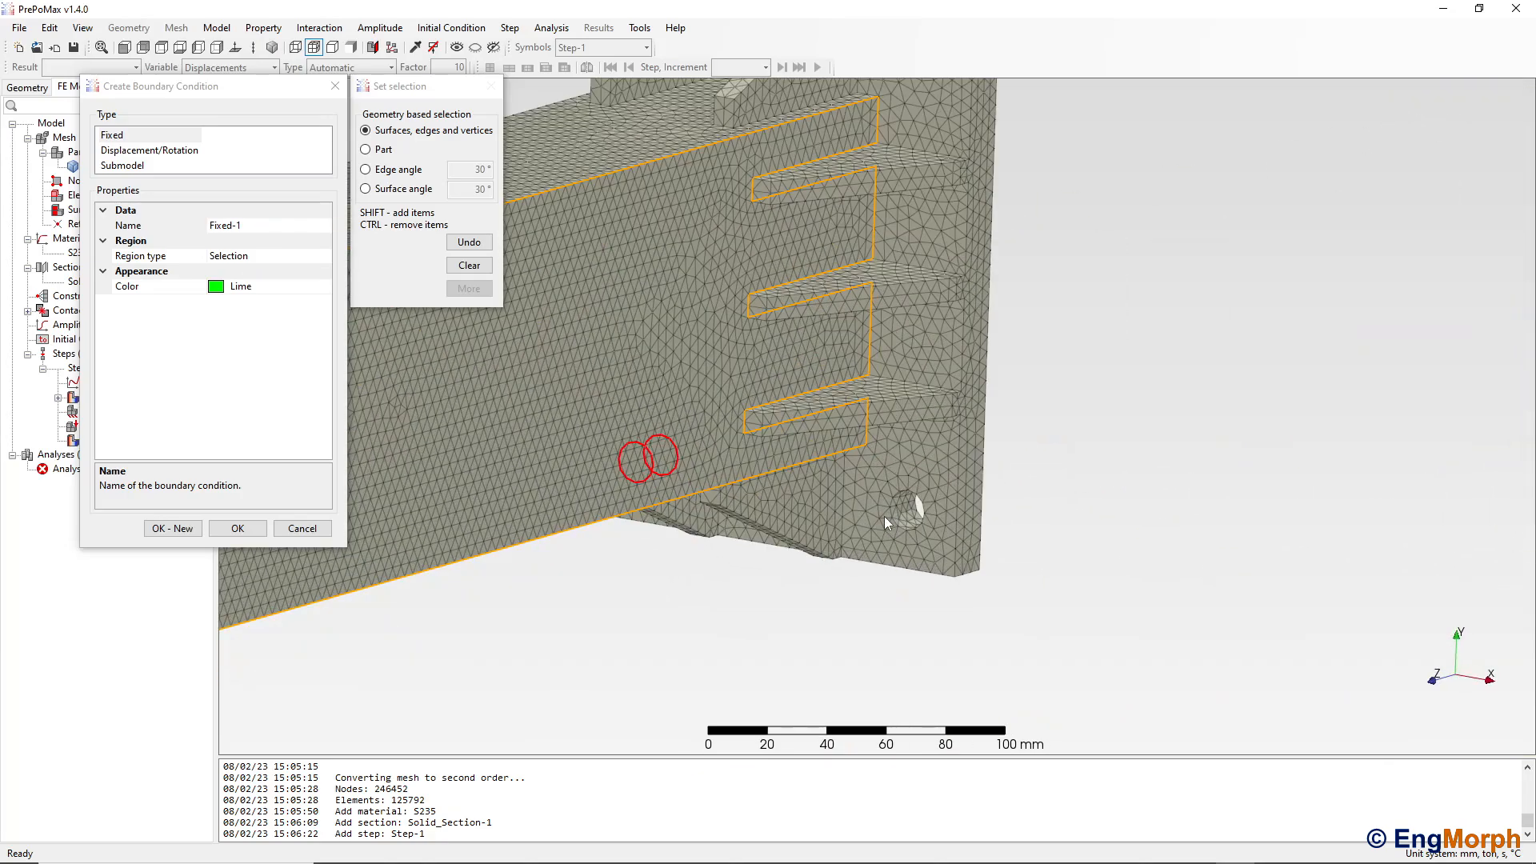
pyautogui.scroll(2, 885, 516)
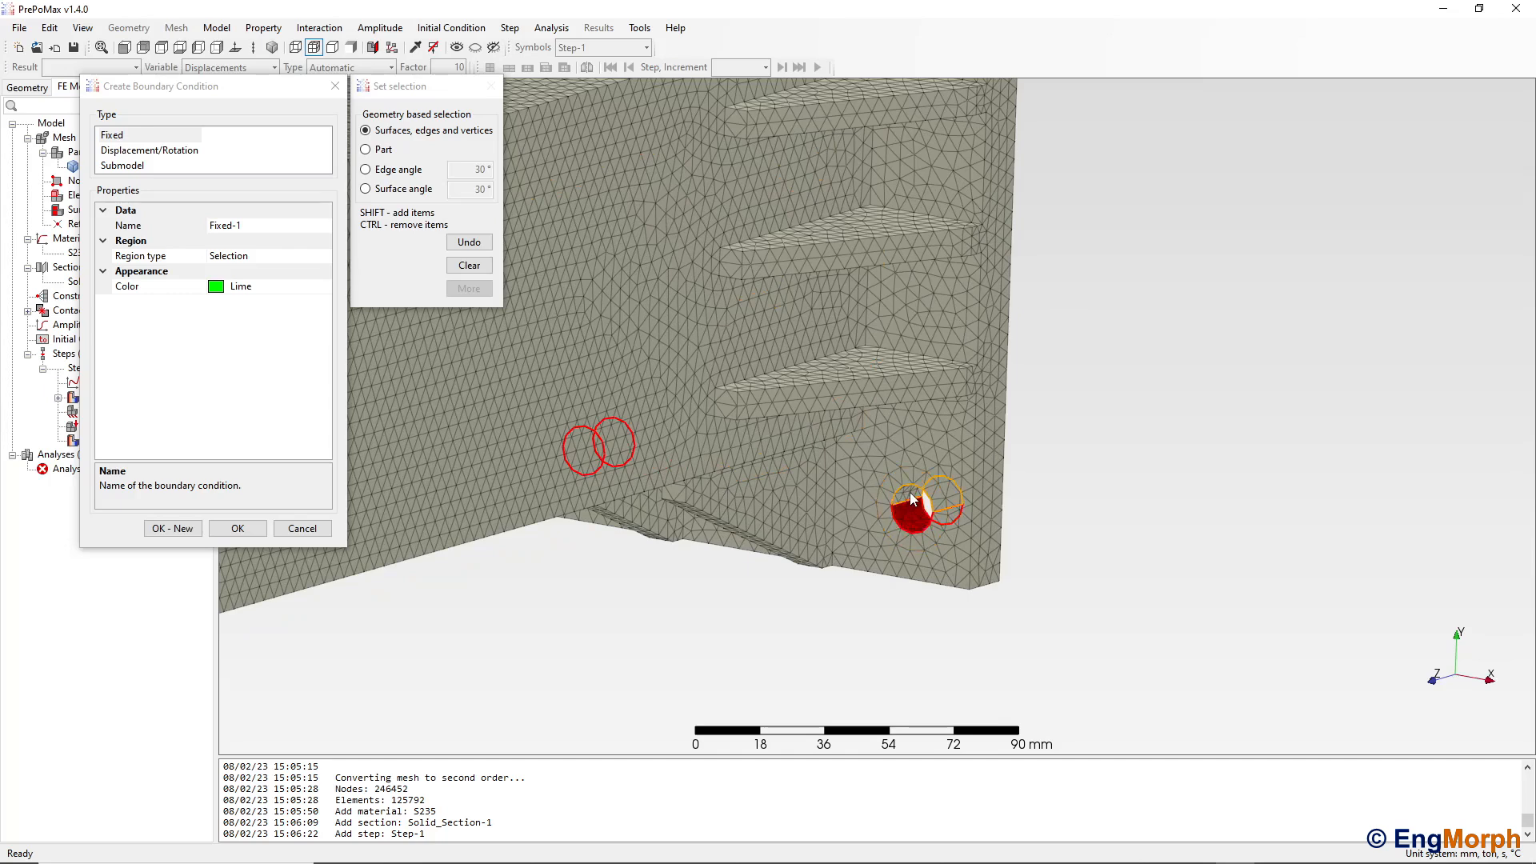
pyautogui.keyDown('shift'); pyautogui.click(909, 492); pyautogui.keyUp('shift')
pyautogui.click(237, 528)
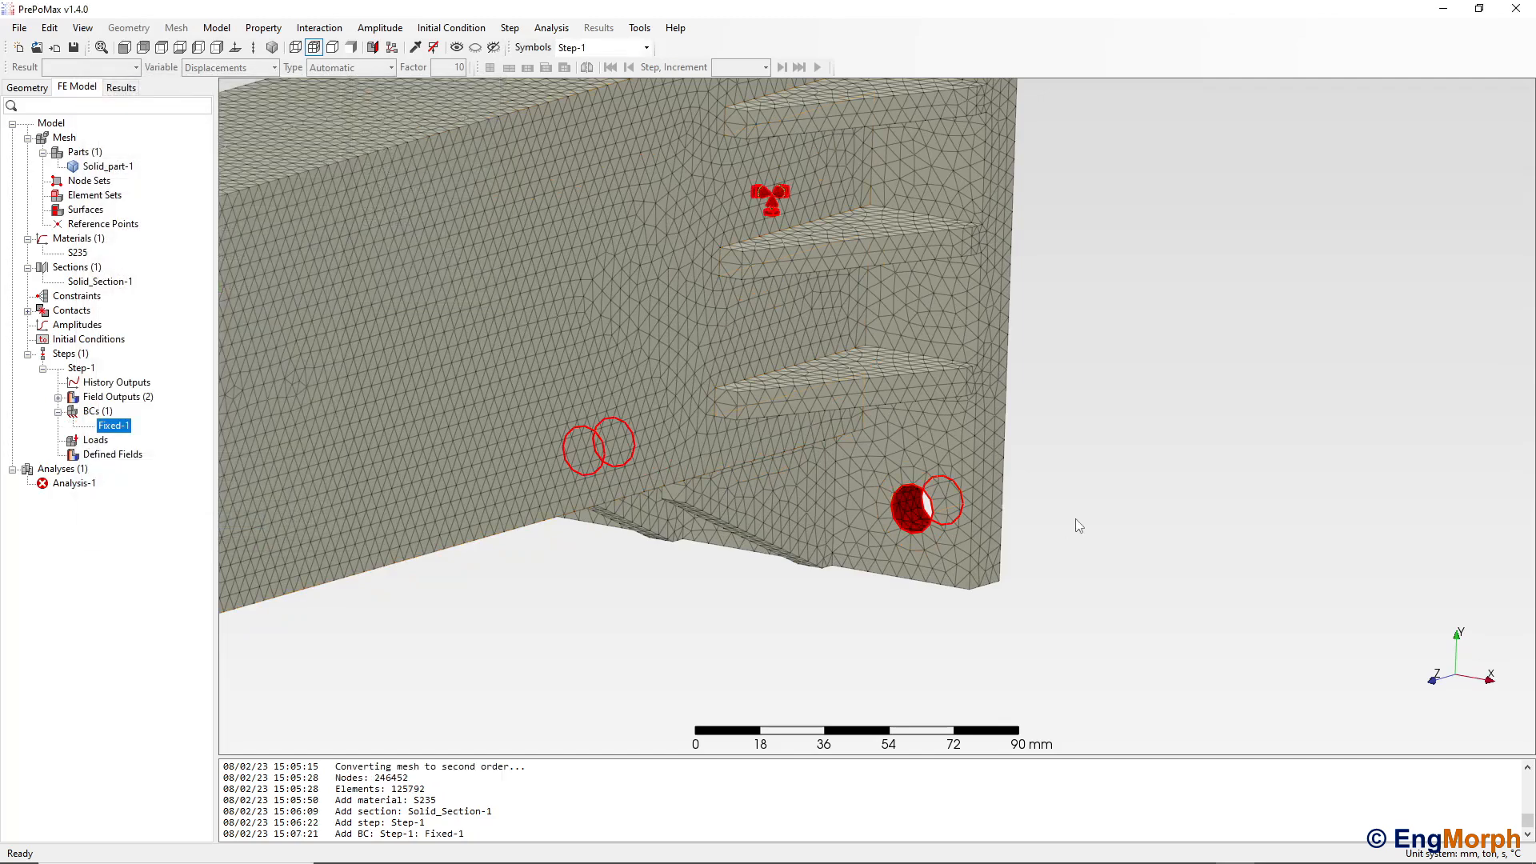
# Start a Surface Traction load in Step-1 and select the narrow strip face on top of the beam's free end.
pyautogui.scroll(-8, 1075, 518)
pyautogui.moveTo(928, 451); pyautogui.dragTo(1075, 508, button='middle')
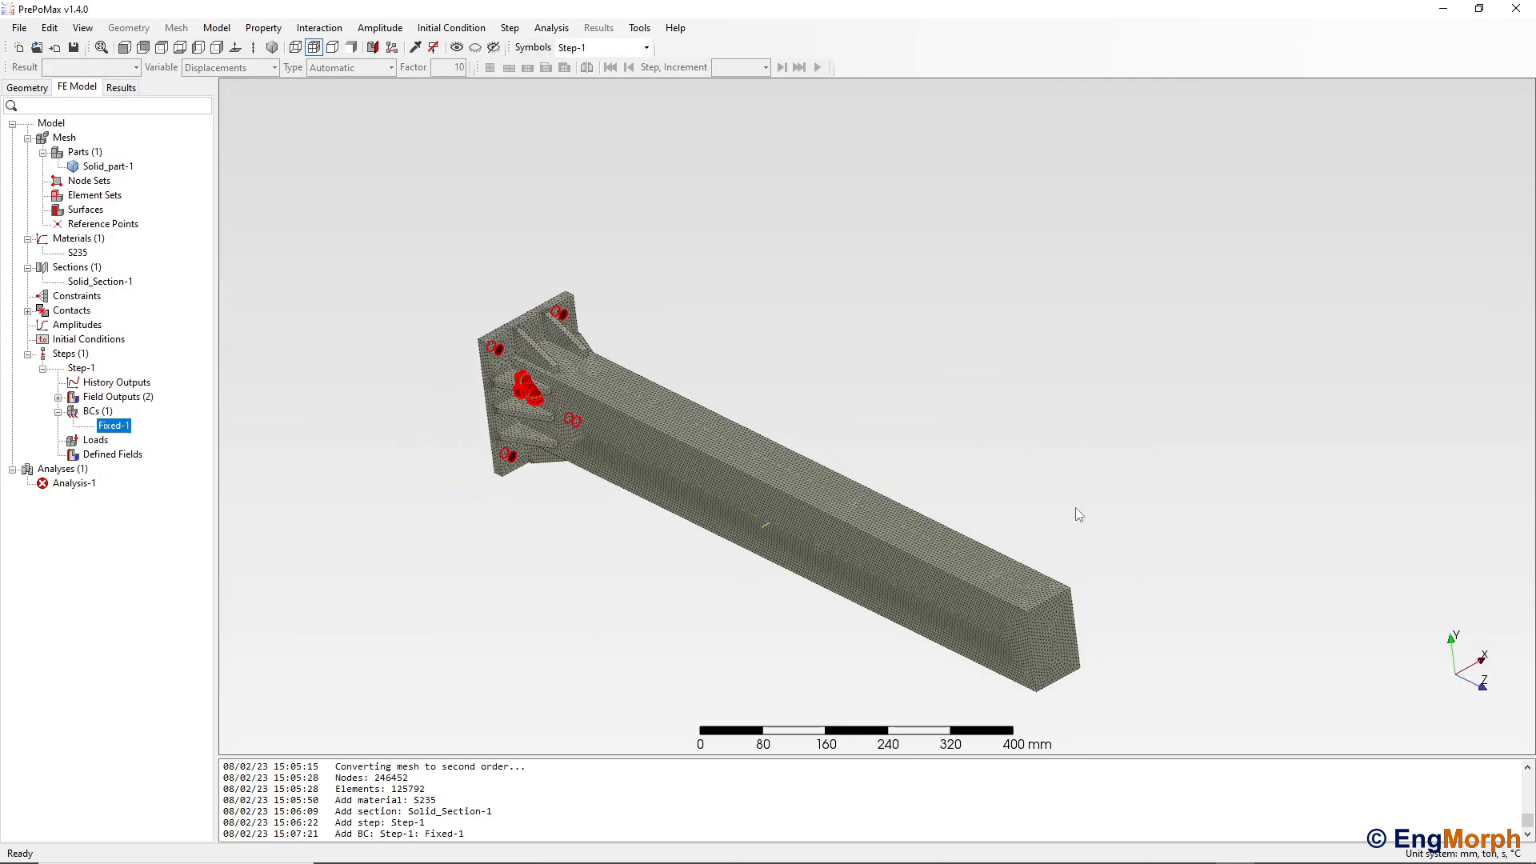
pyautogui.scroll(2, 1006, 521)
pyautogui.keyDown('shift'); pyautogui.moveTo(973, 557); pyautogui.dragTo(1003, 473, button='middle'); pyautogui.keyUp('shift')
pyautogui.moveTo(962, 502); pyautogui.dragTo(981, 471, button='middle')
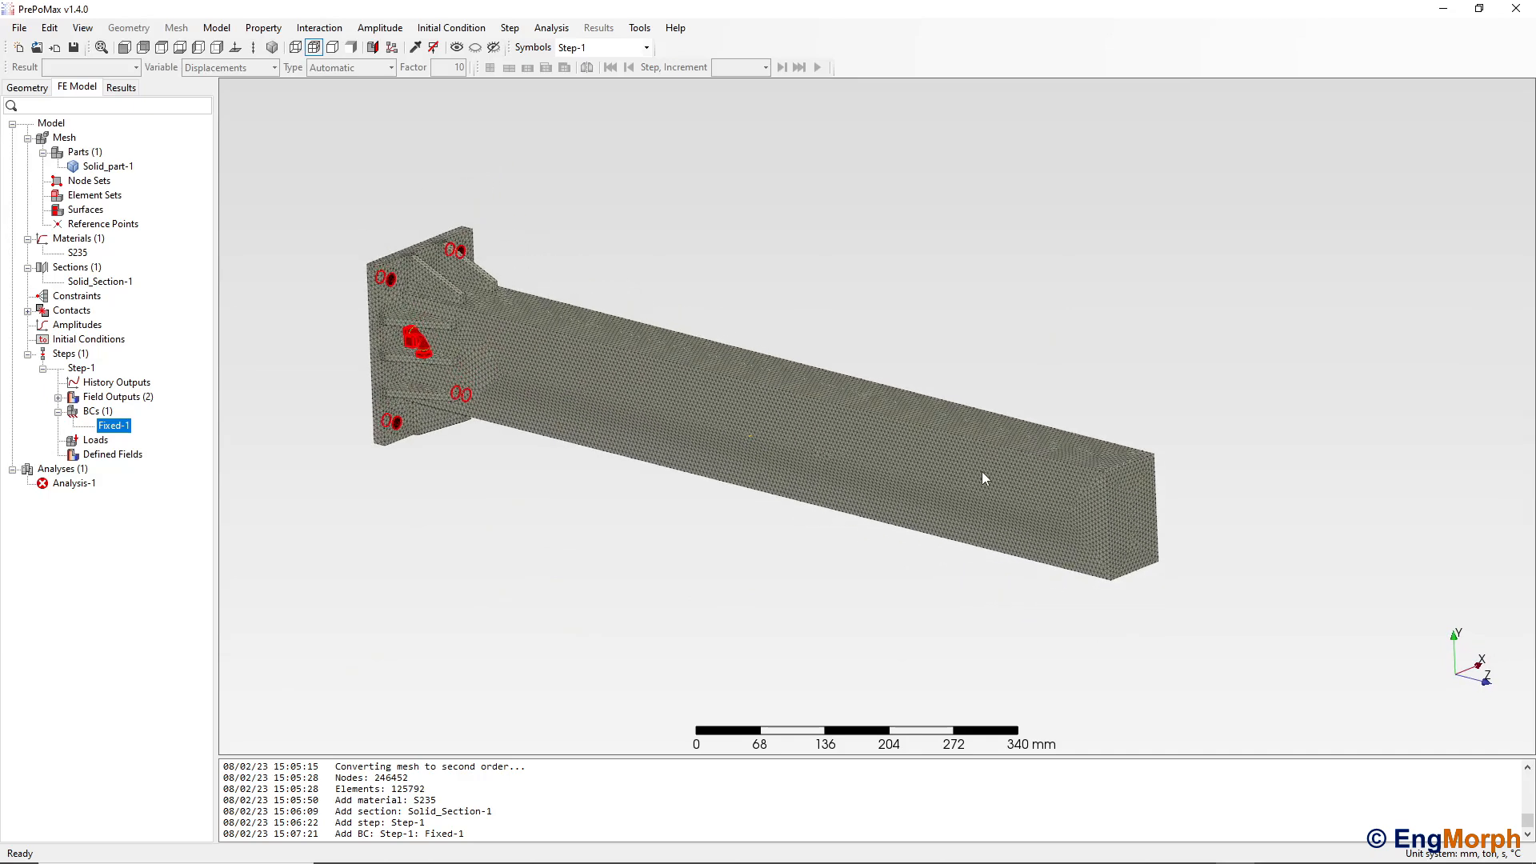
pyautogui.click(94, 445)
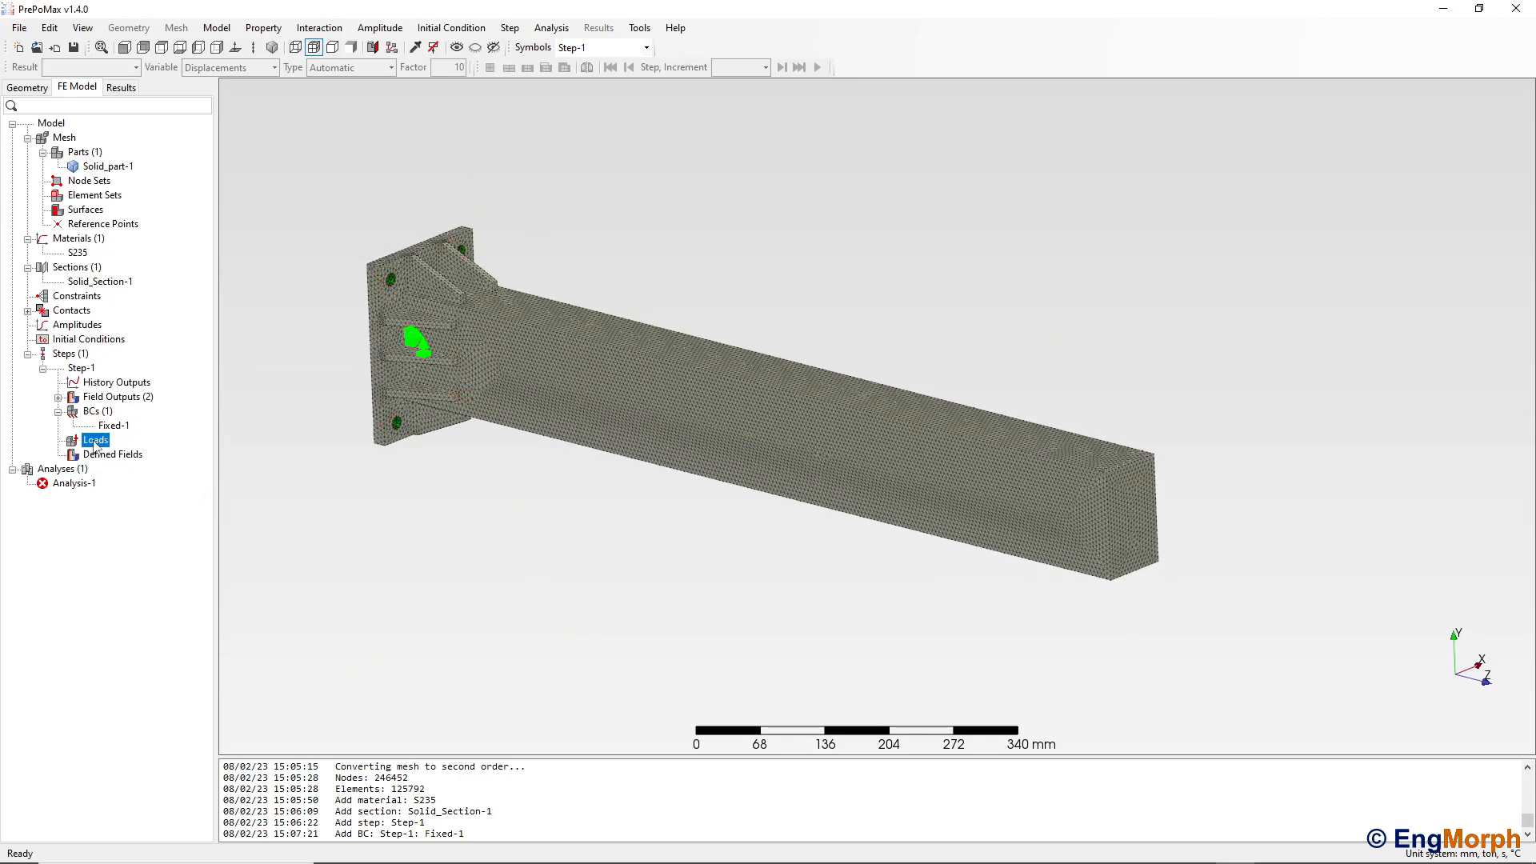
pyautogui.rightClick(95, 442)
pyautogui.click(128, 451)
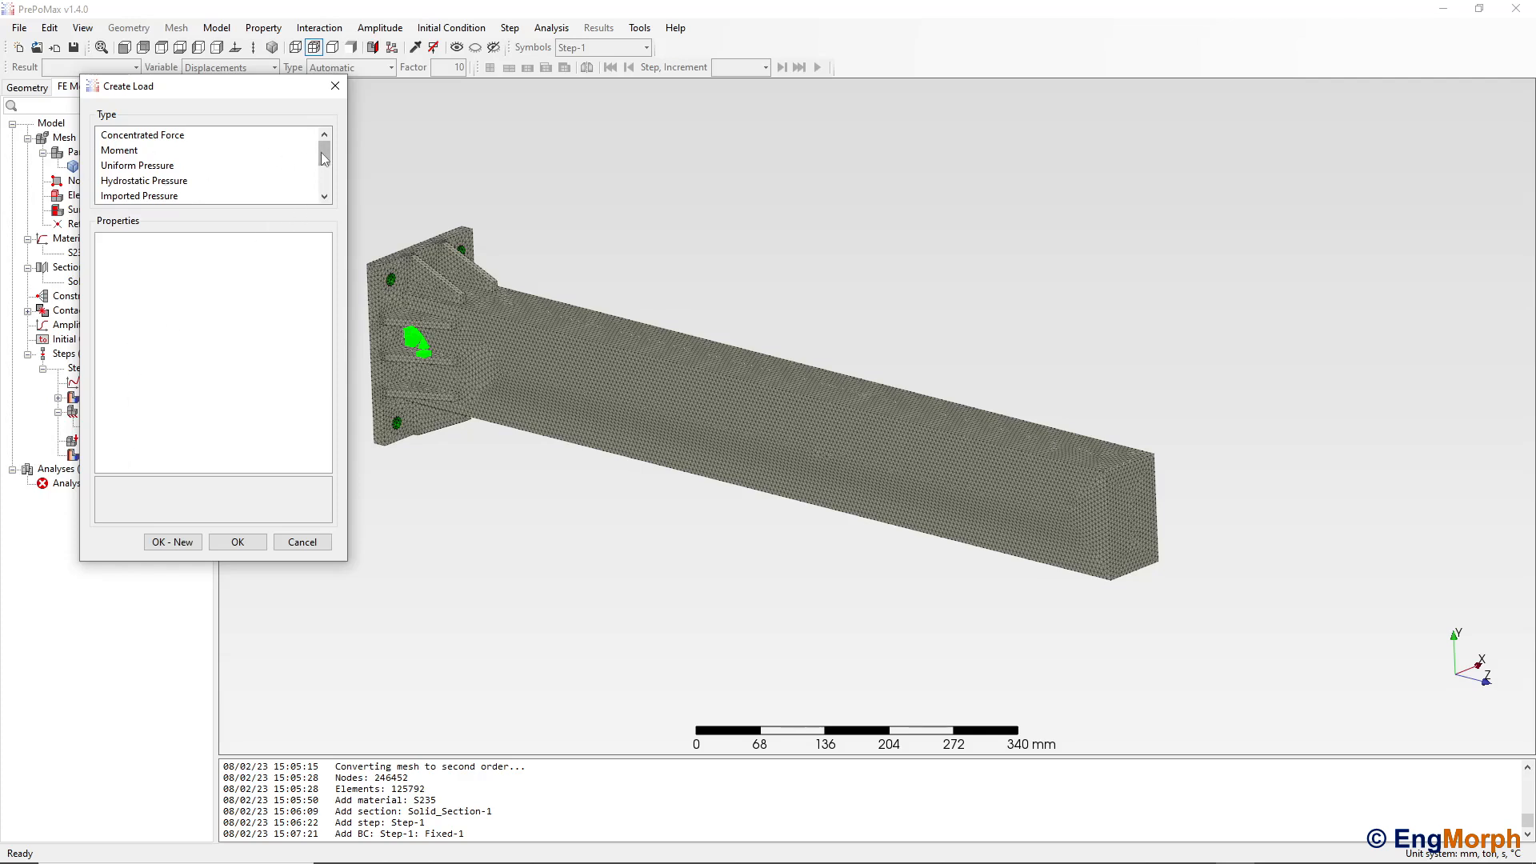
pyautogui.scroll(-1, 324, 156)
pyautogui.click(145, 182)
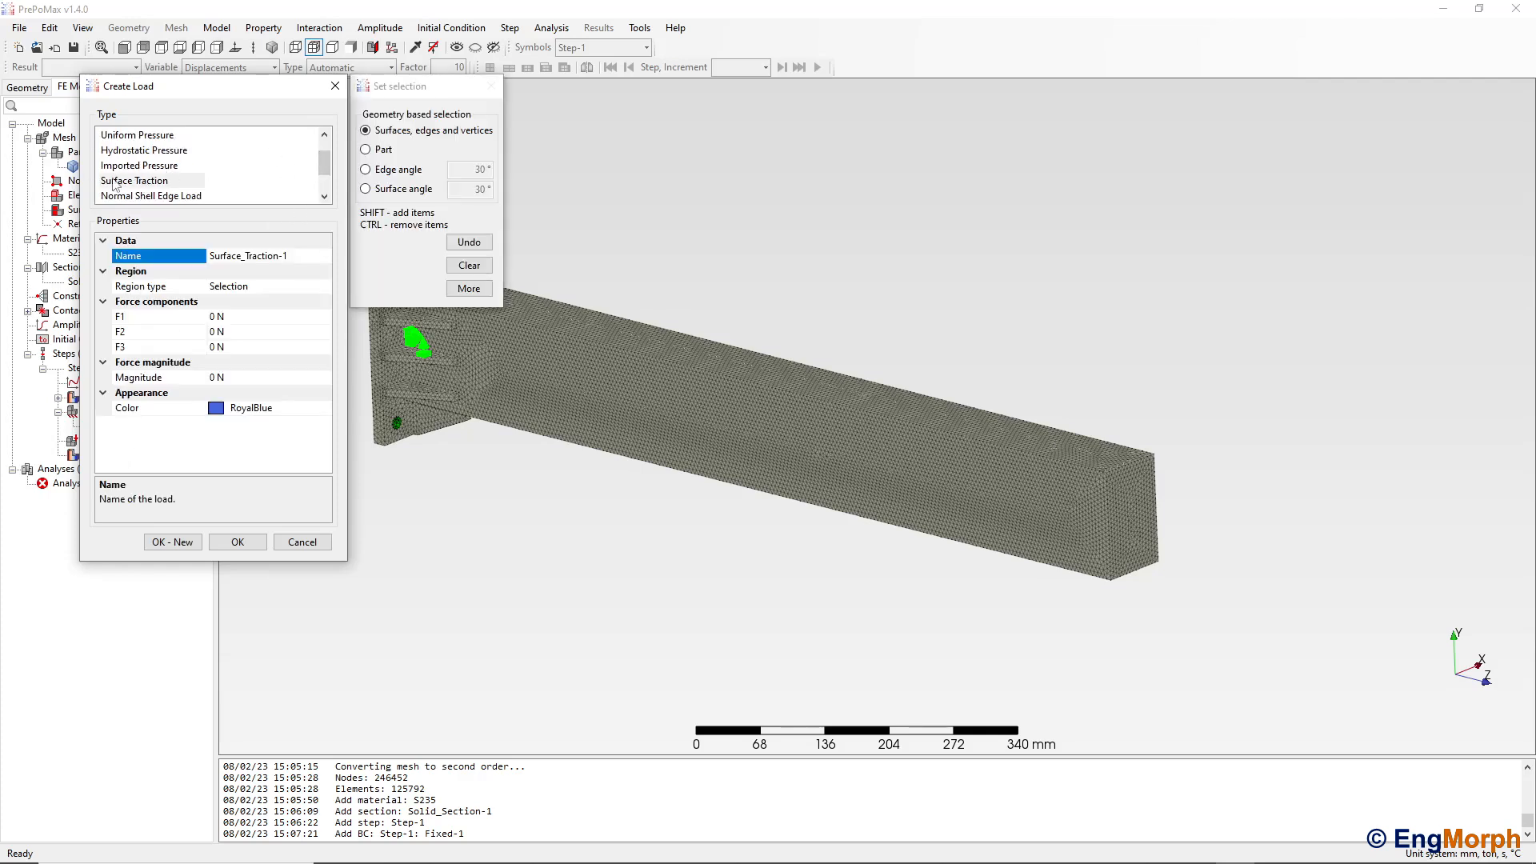
pyautogui.scroll(6, 1146, 461)
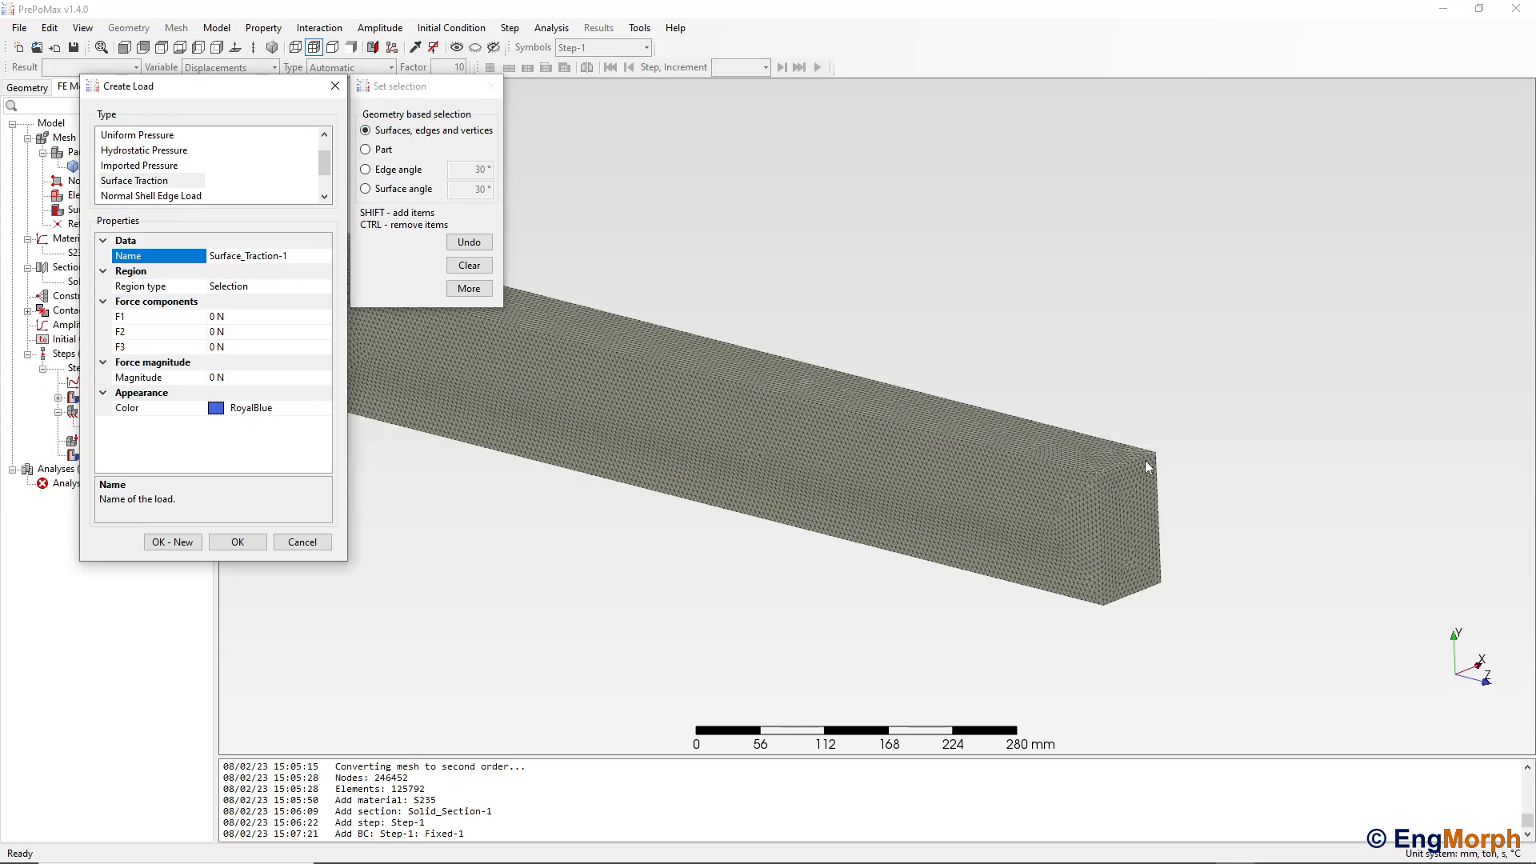
pyautogui.click(1091, 474)
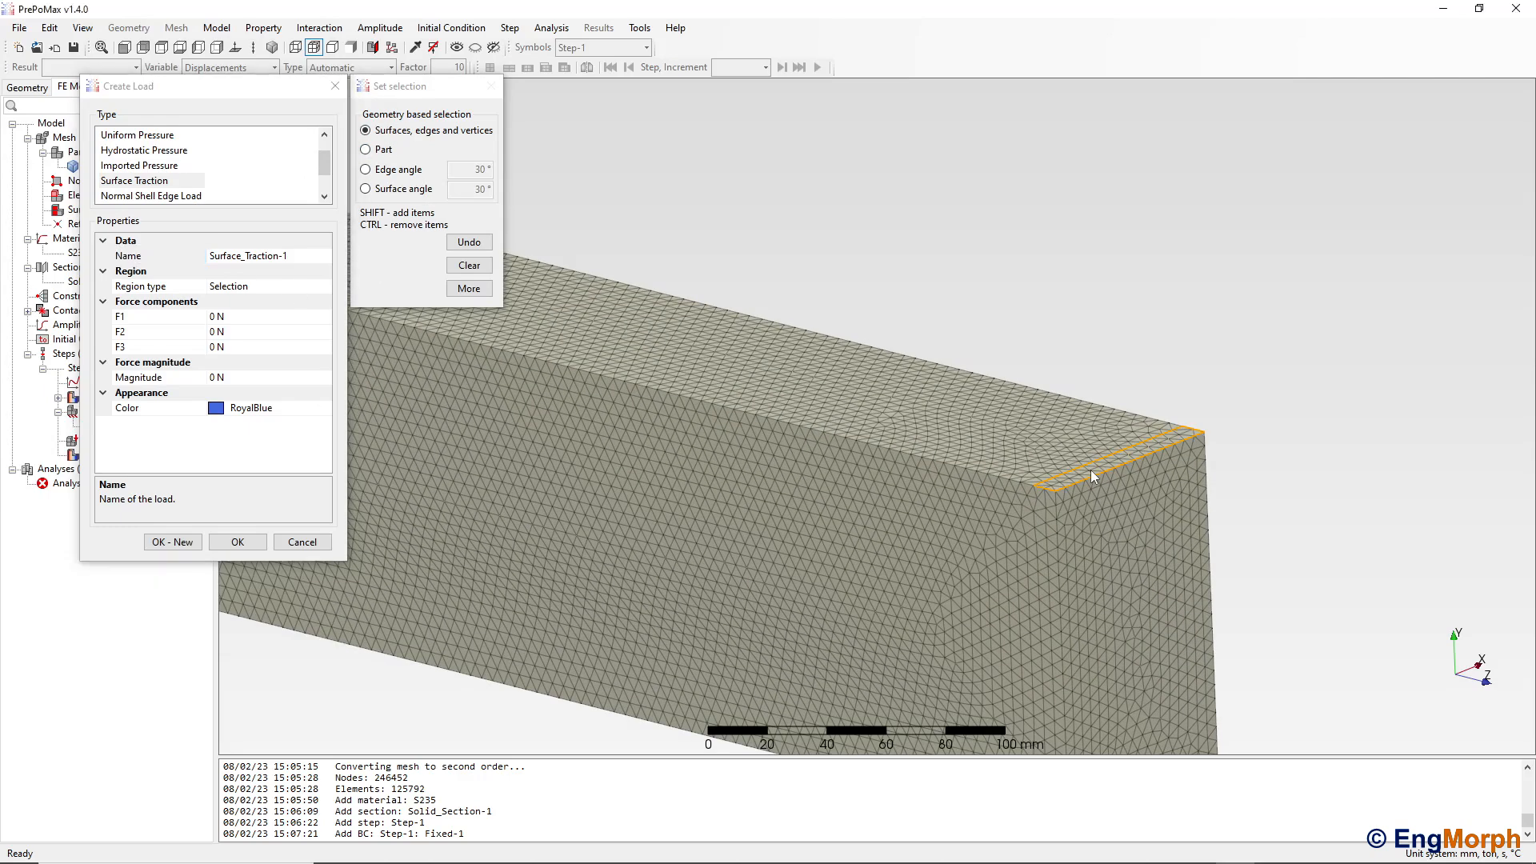
pyautogui.scroll(-4, 1091, 475)
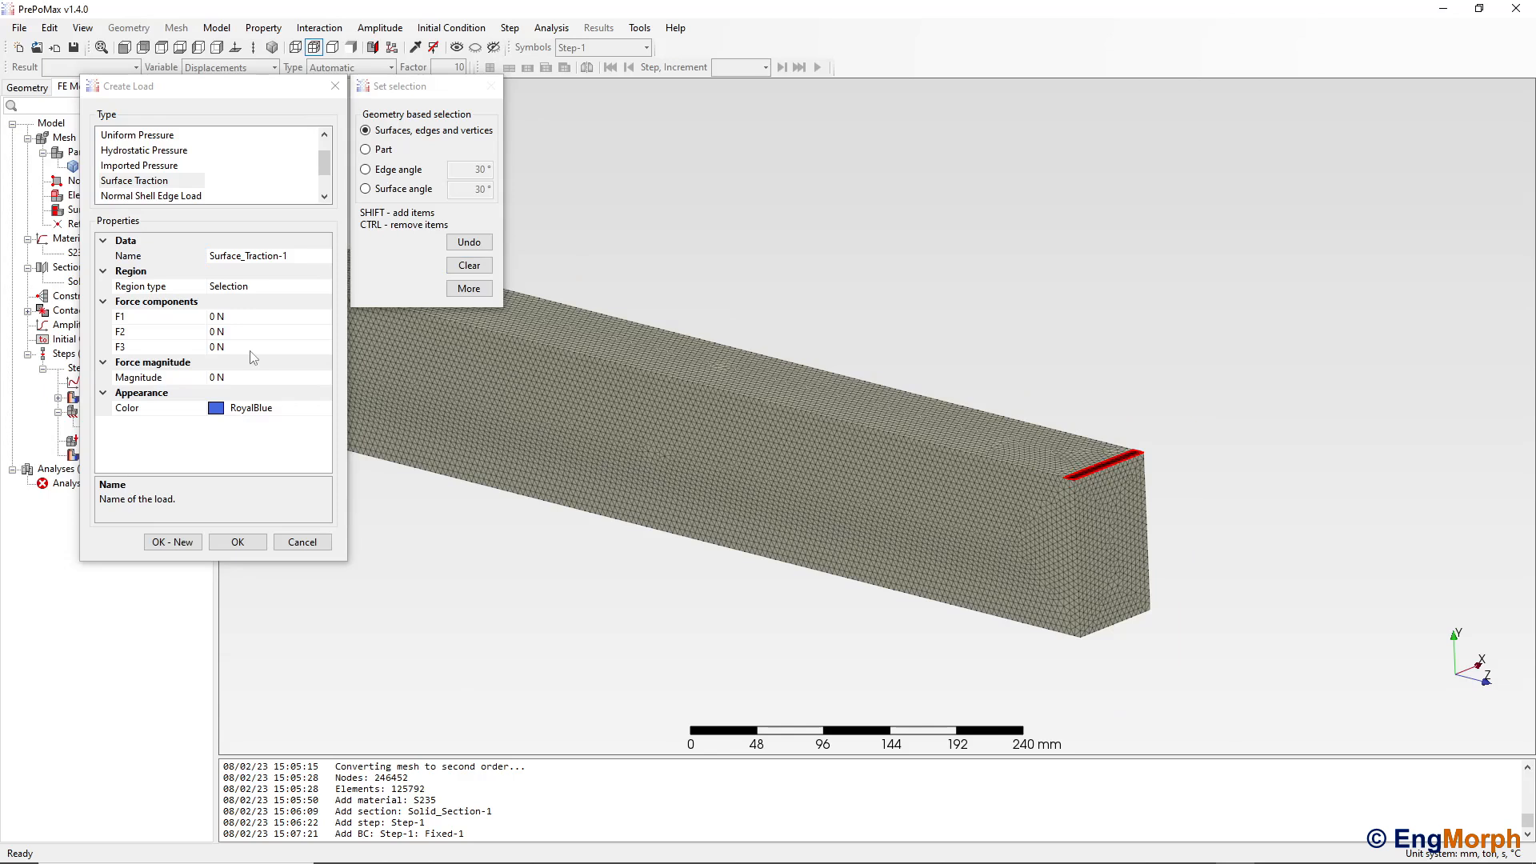
# Set the surface traction's F2 force component to -1000 N and create the load.
pyautogui.click(209, 334)
pyautogui.click(216, 331)
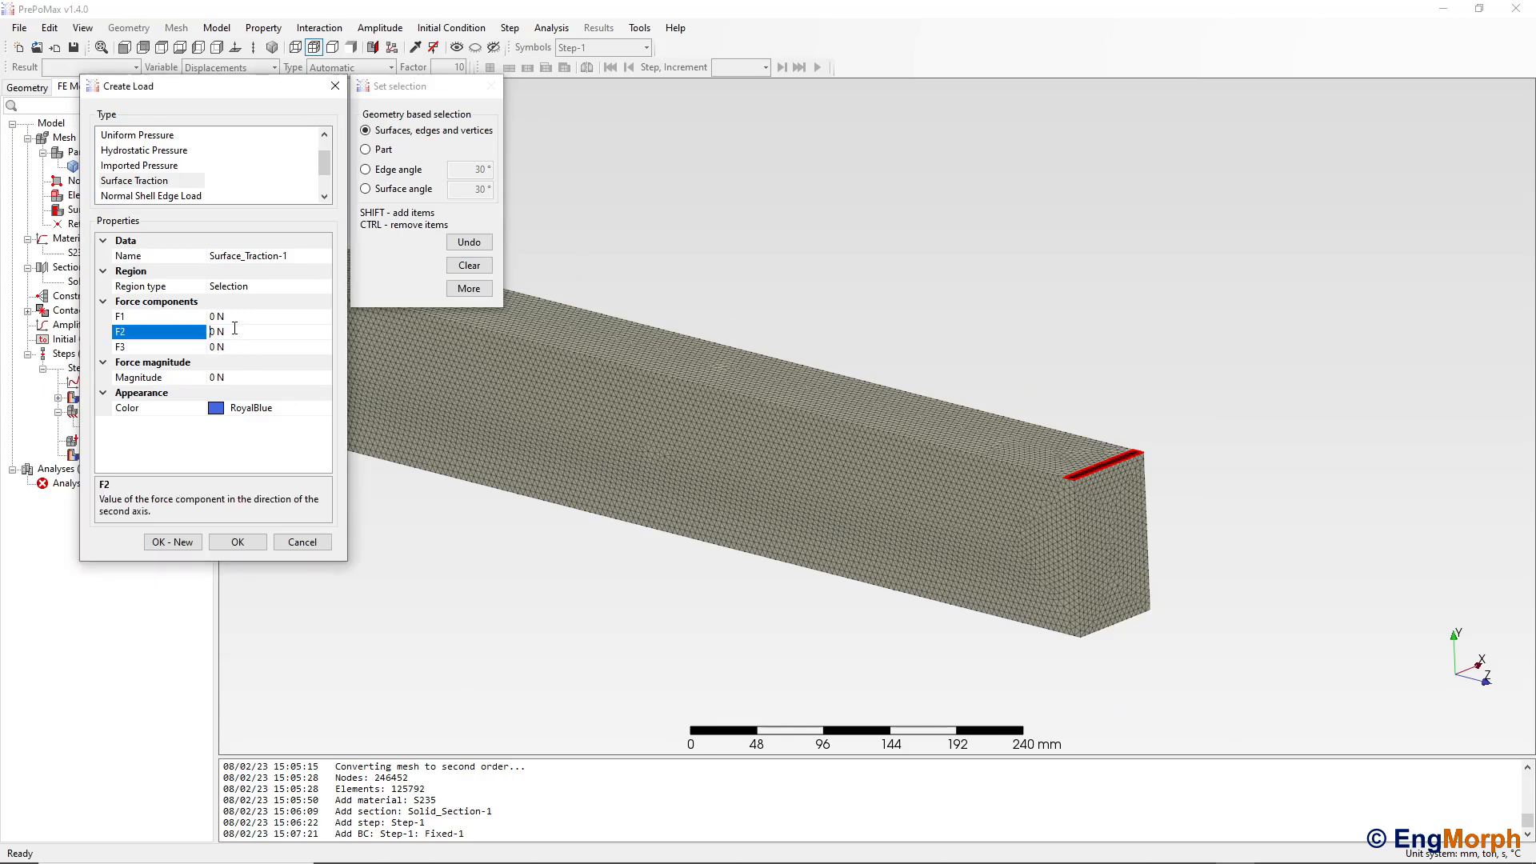
pyautogui.write('1')
pyautogui.write('-')
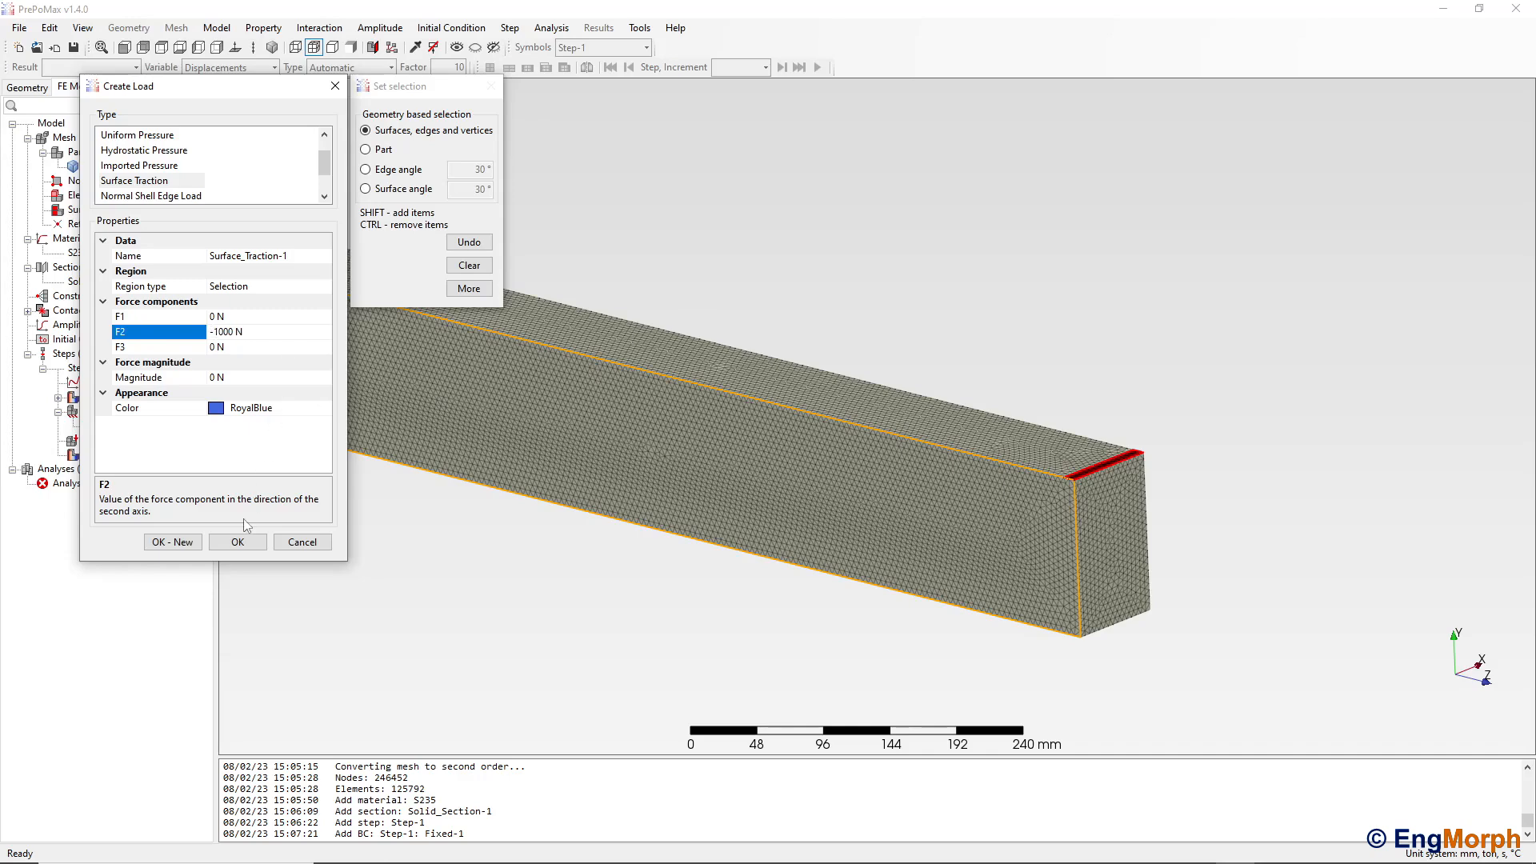
pyautogui.click(238, 543)
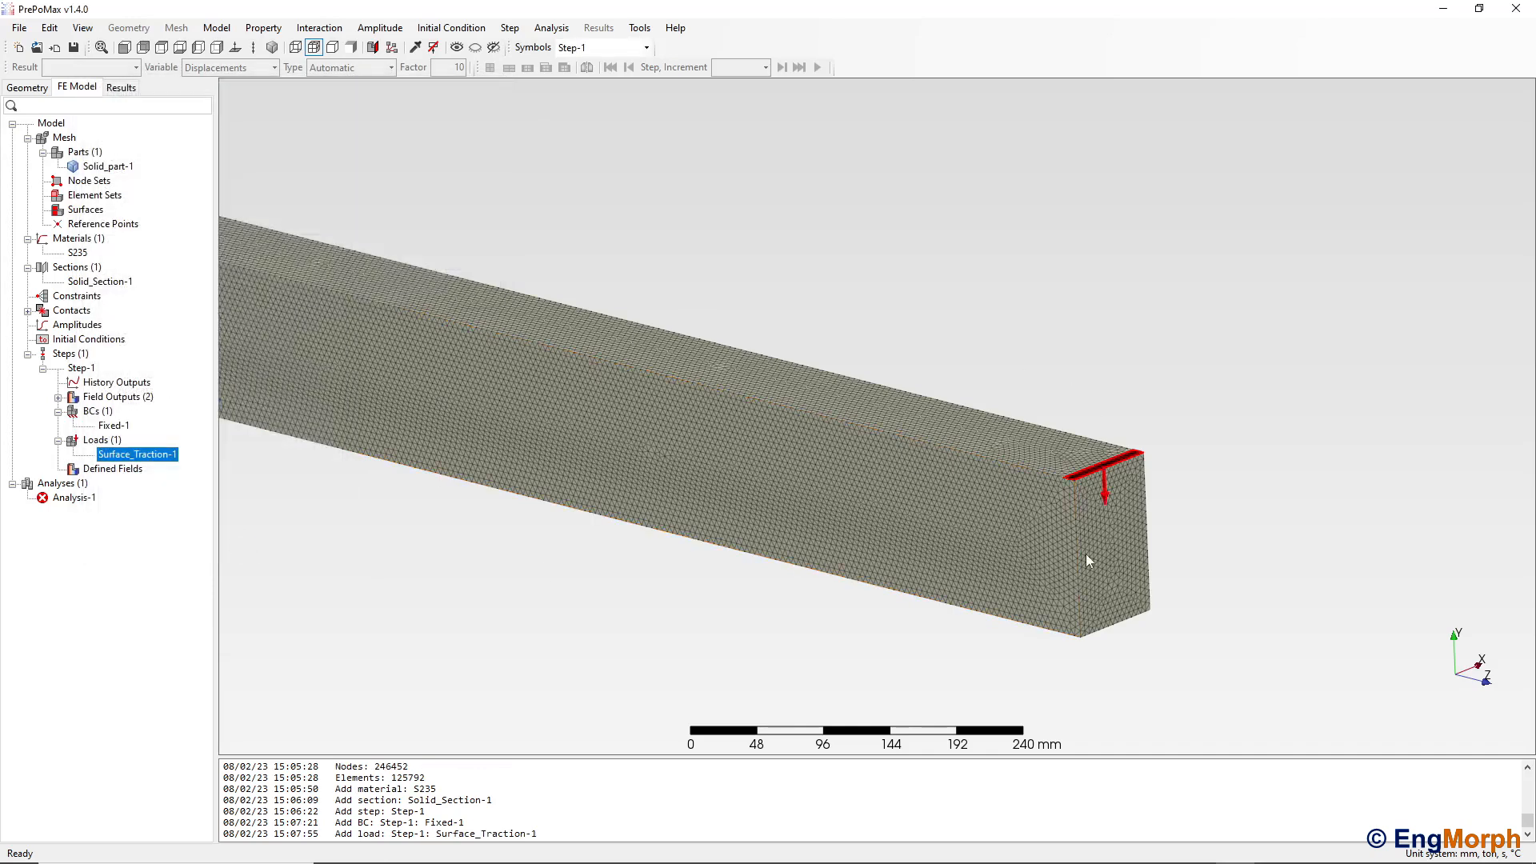
# Run Analysis-1 and move the solver monitor aside.
pyautogui.scroll(-3, 1075, 417)
pyautogui.scroll(2, 956, 366)
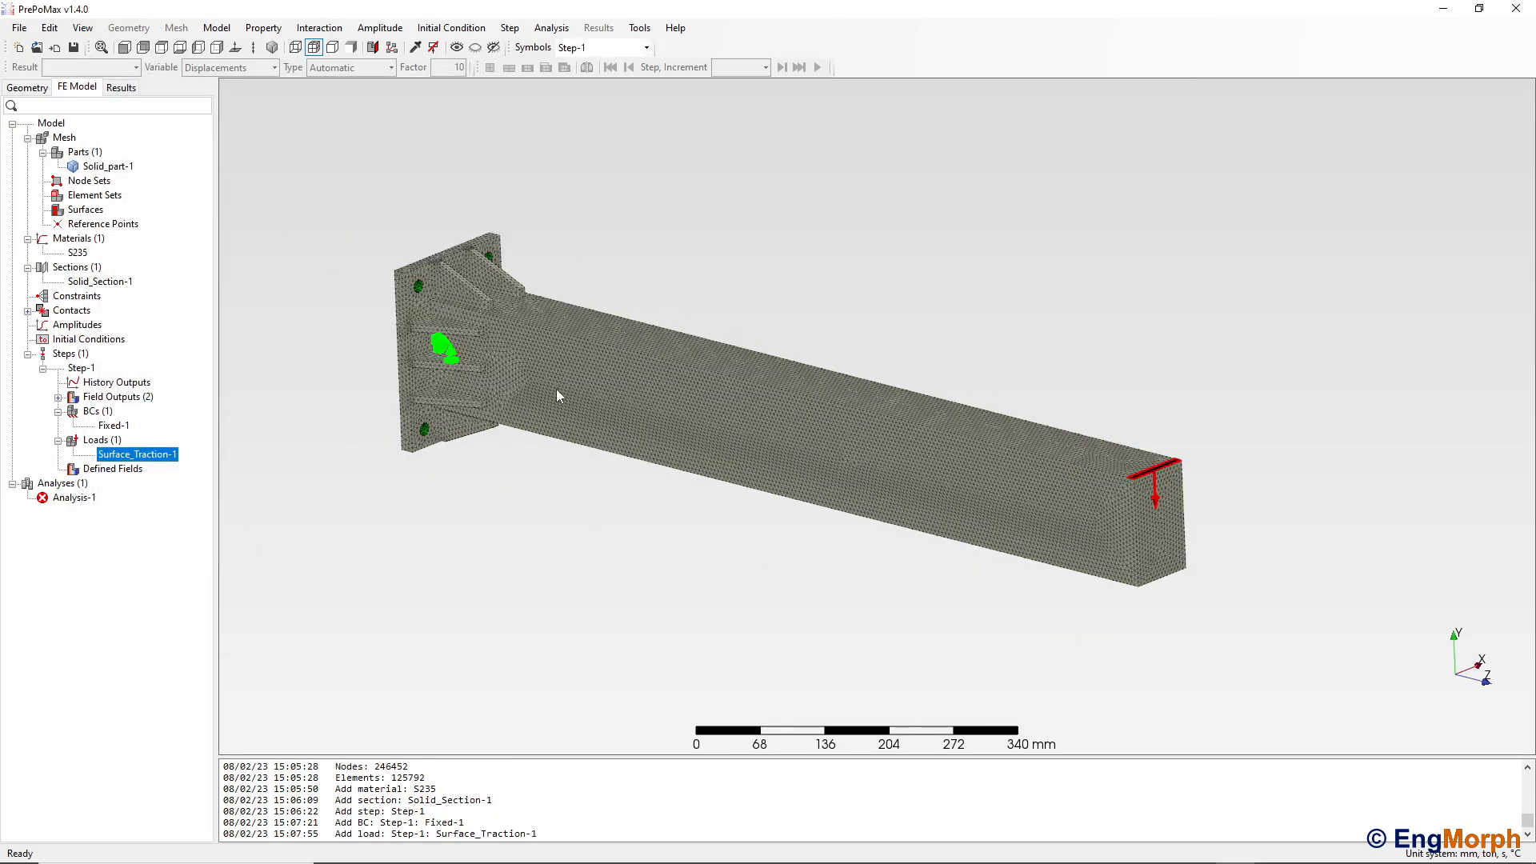
pyautogui.click(66, 499)
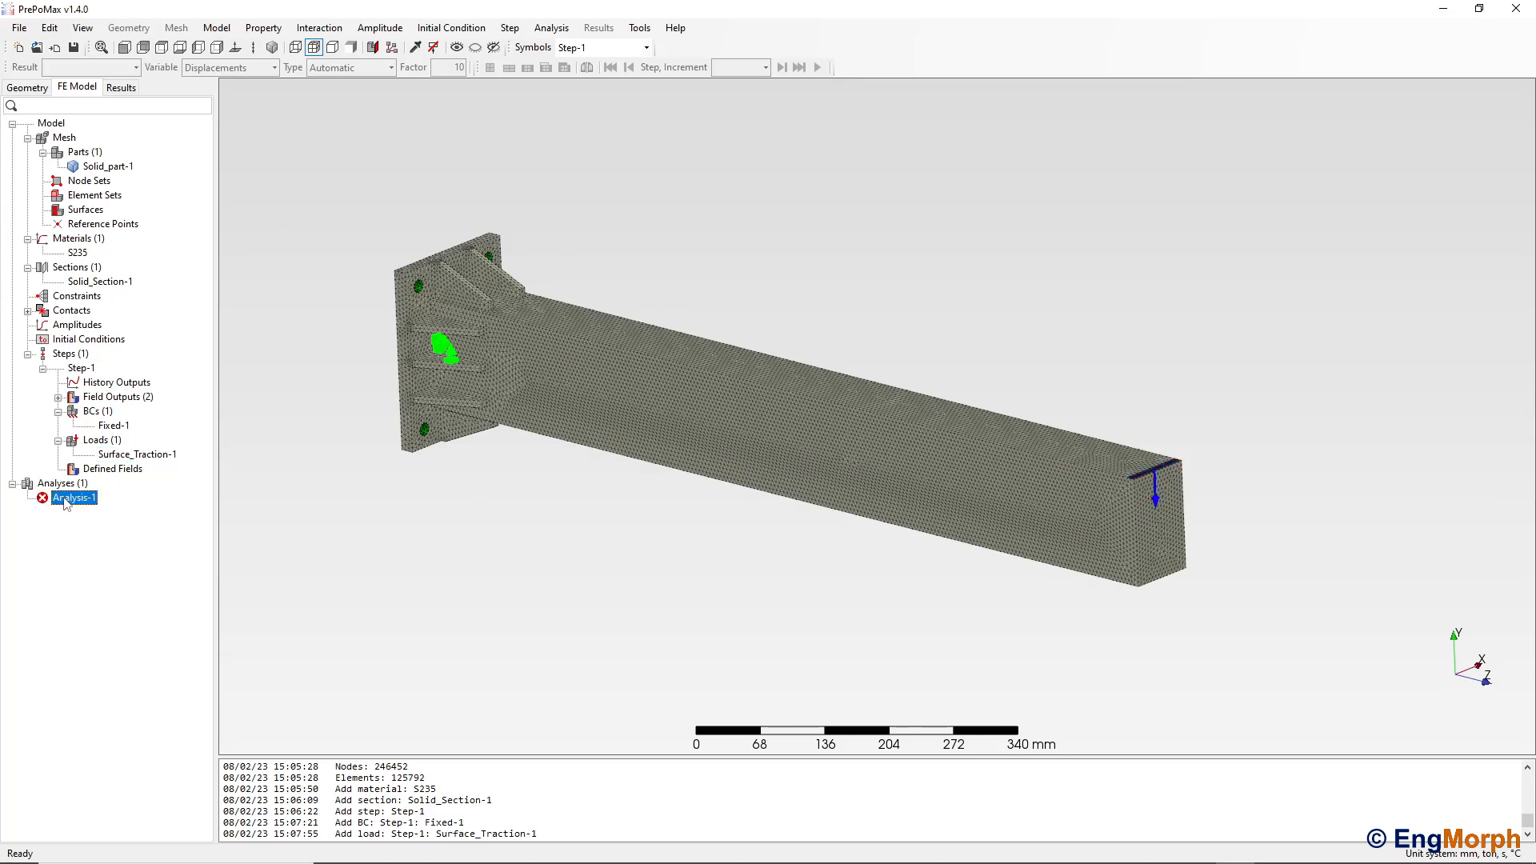
pyautogui.rightClick(66, 502)
pyautogui.click(101, 530)
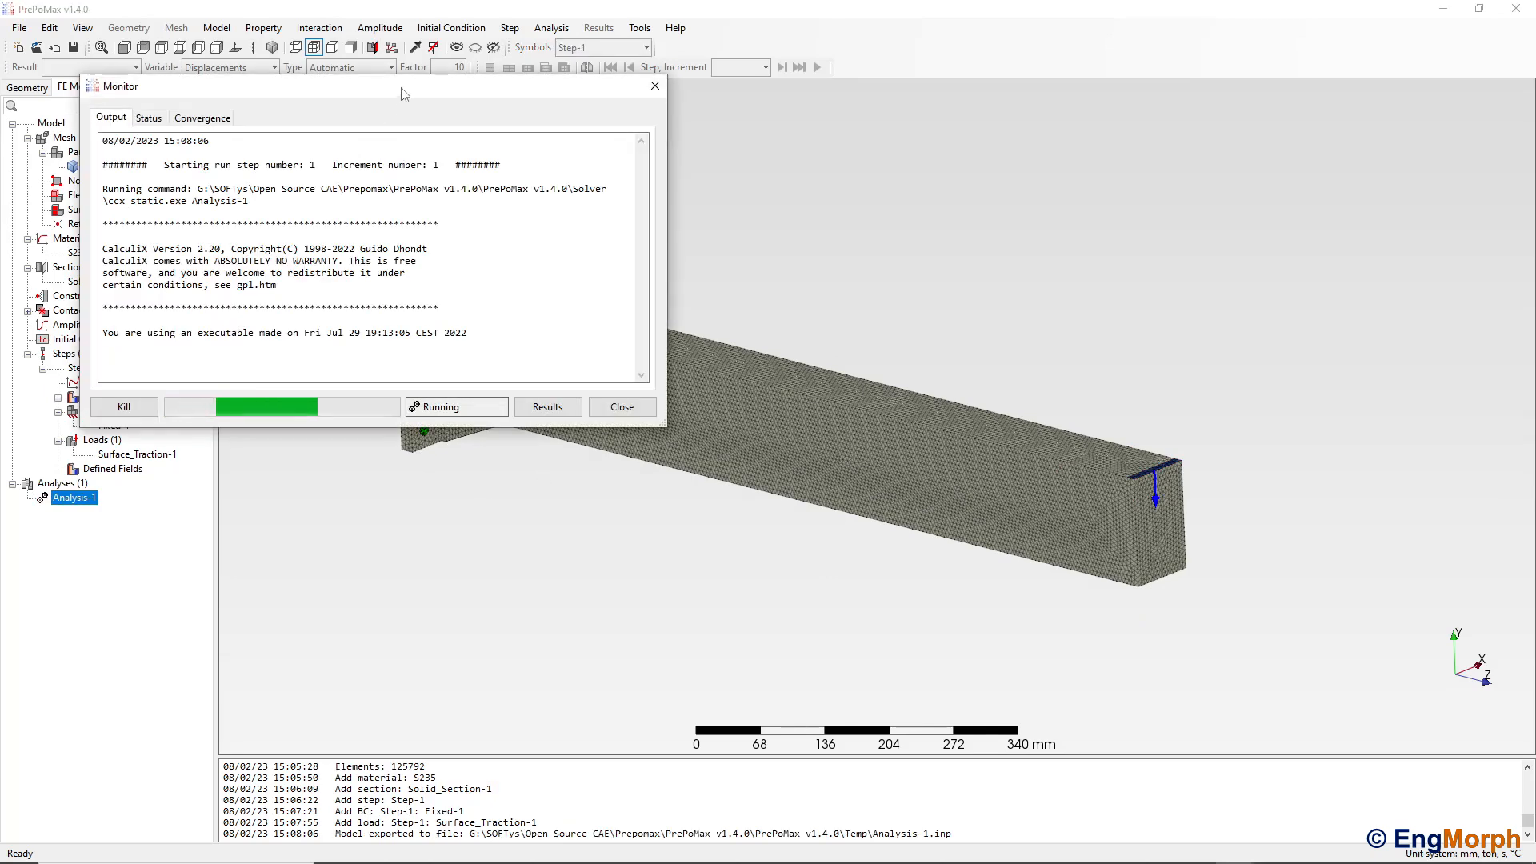
pyautogui.moveTo(404, 94); pyautogui.dragTo(486, 88)
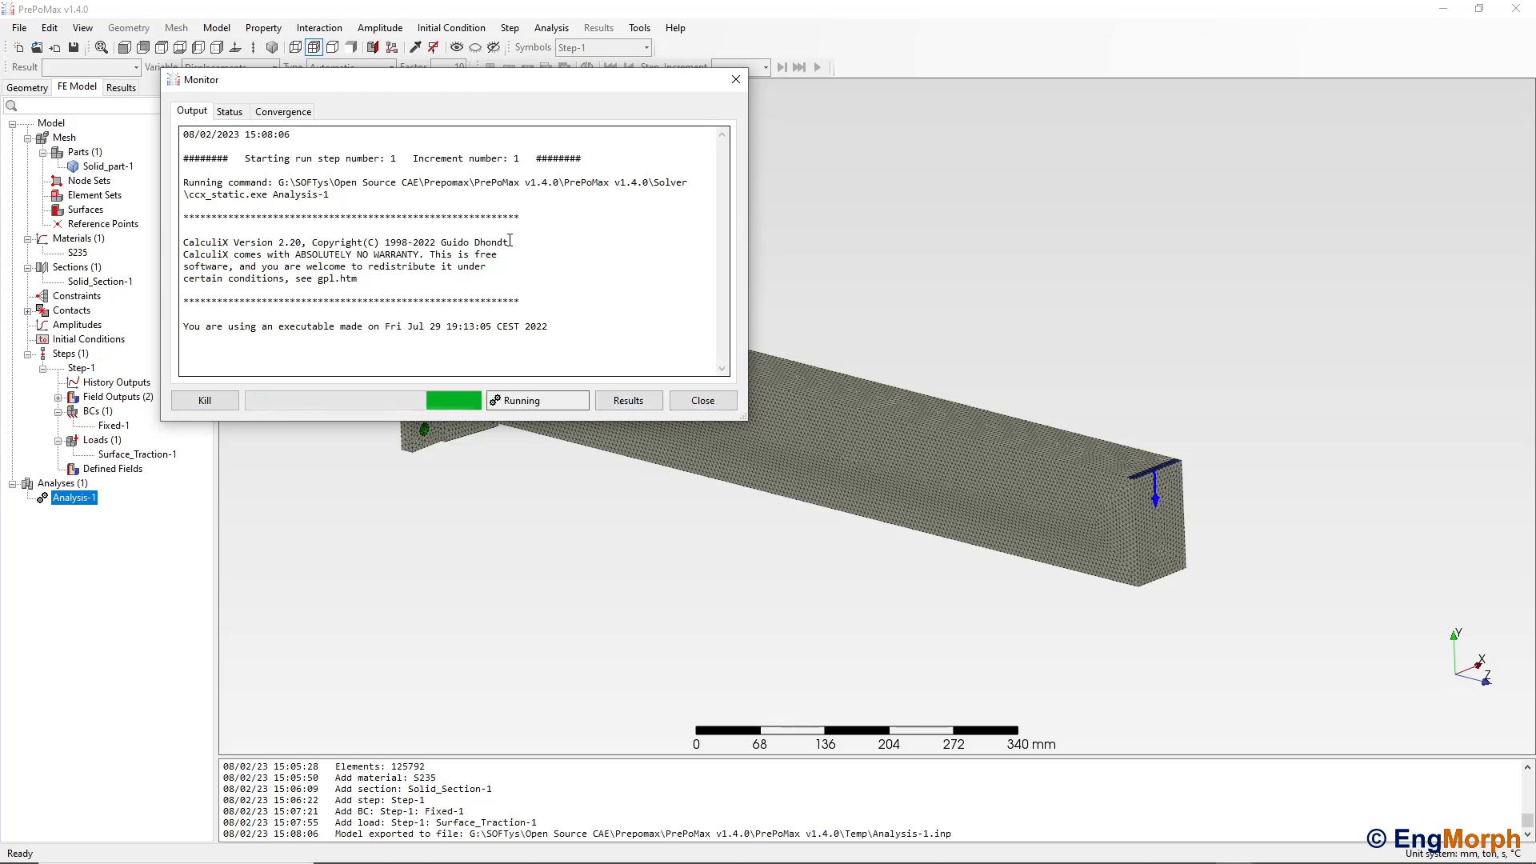
# Check the solver output, status and convergence information of the Analysis-1 run.
pyautogui.click(229, 112)
pyautogui.click(283, 111)
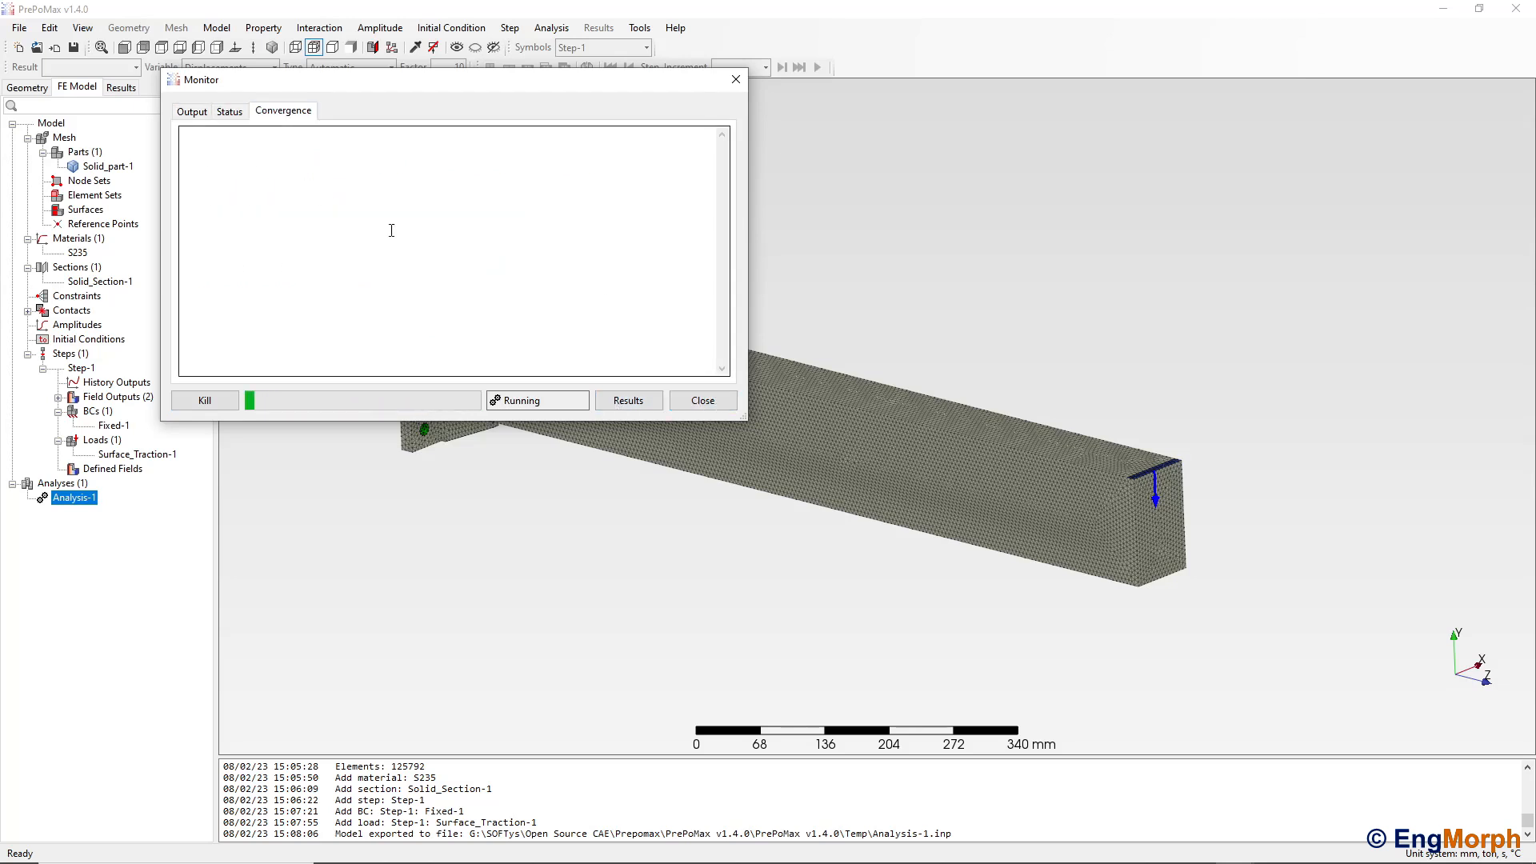
pyautogui.click(192, 113)
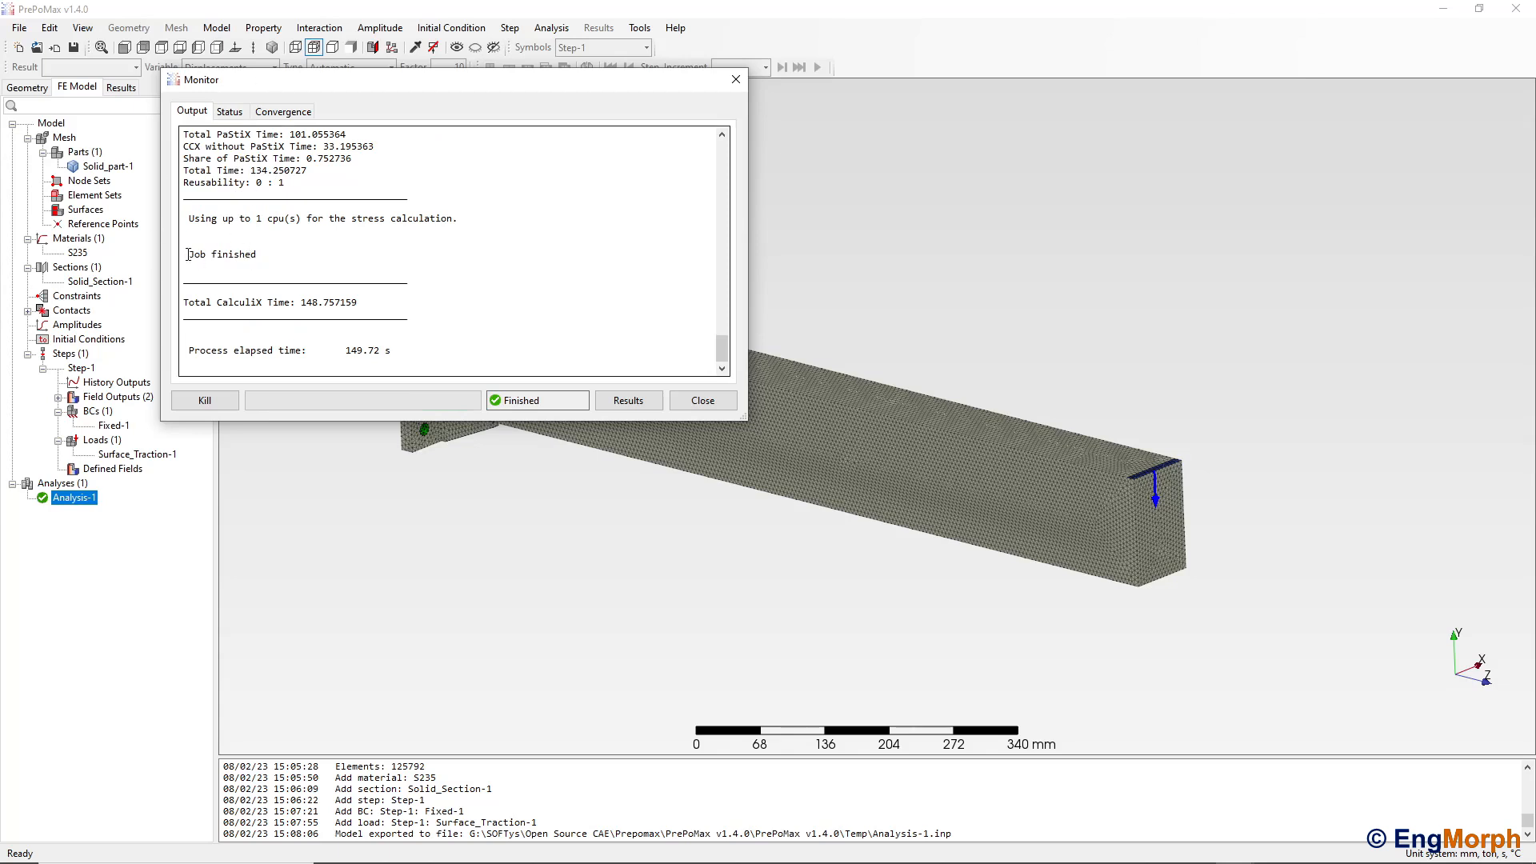
pyautogui.moveTo(188, 255); pyautogui.dragTo(270, 253)
pyautogui.click(242, 255)
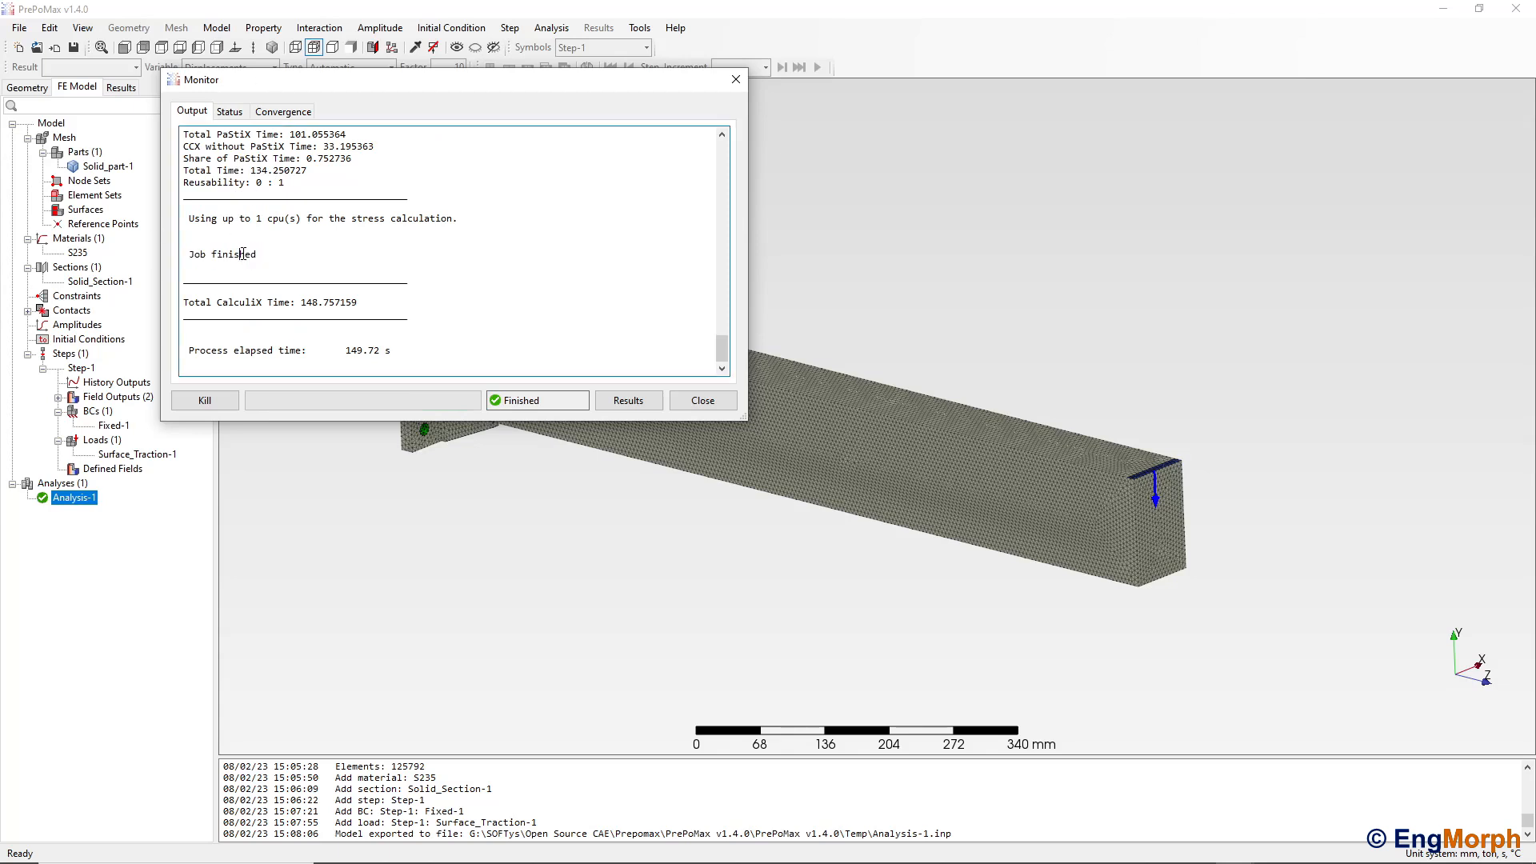
pyautogui.click(229, 112)
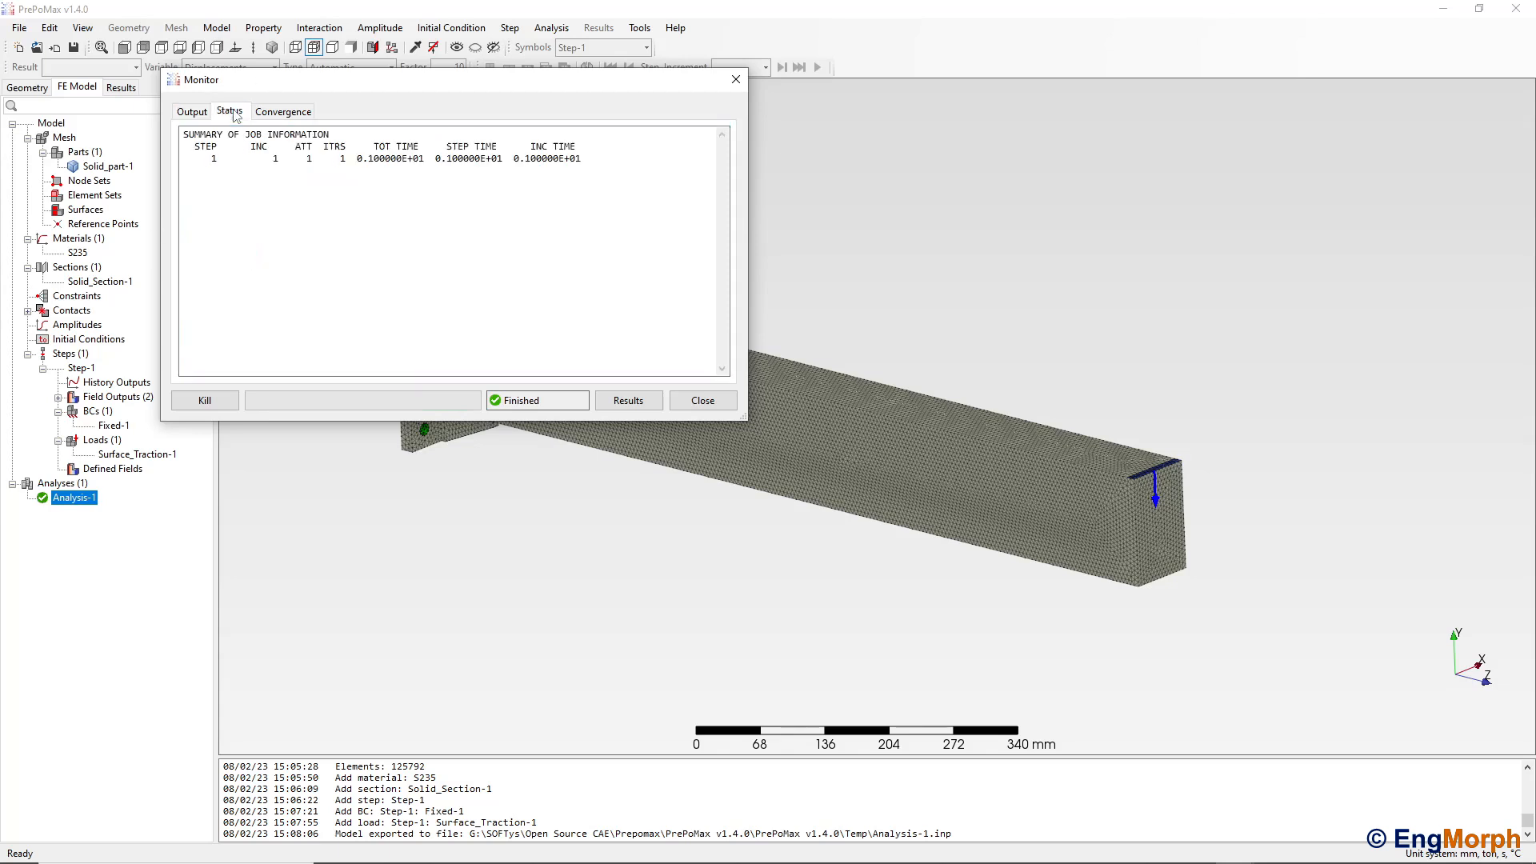
pyautogui.click(284, 112)
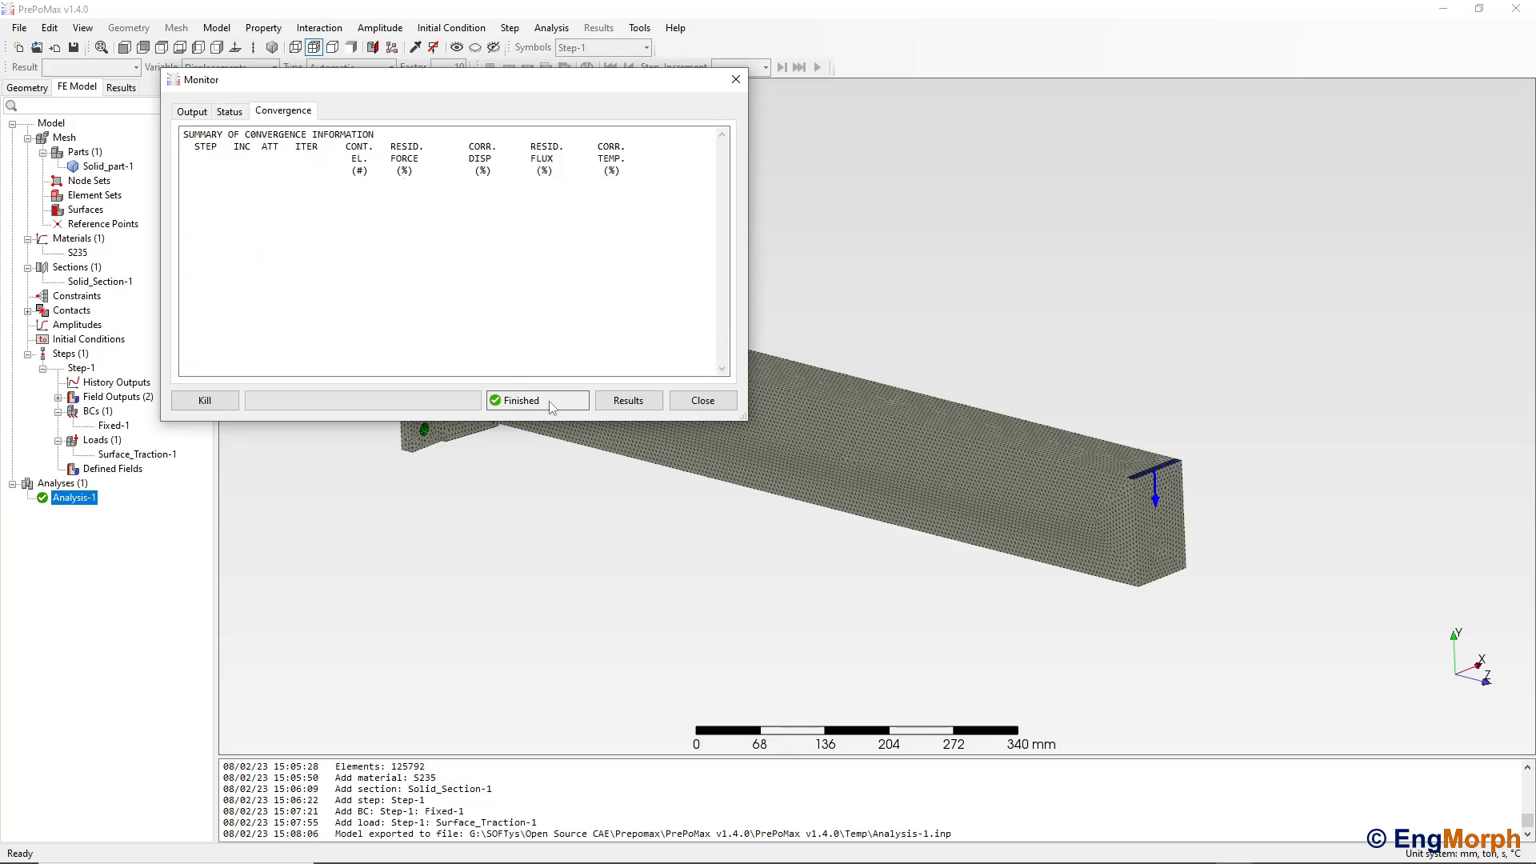
# Open the analysis results and display the U2 displacement contour.
pyautogui.click(637, 409)
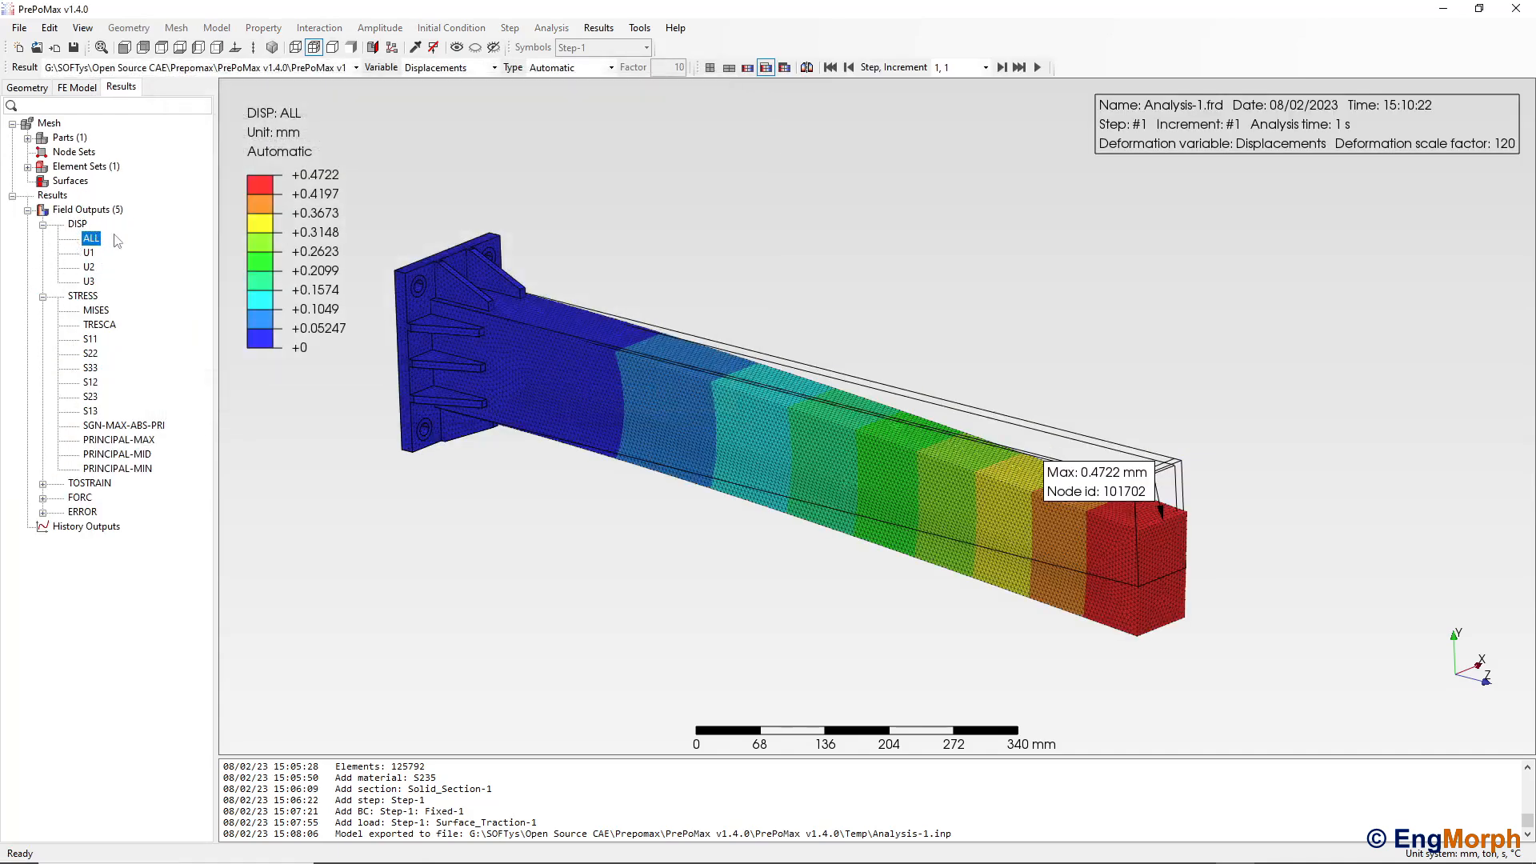
pyautogui.click(88, 268)
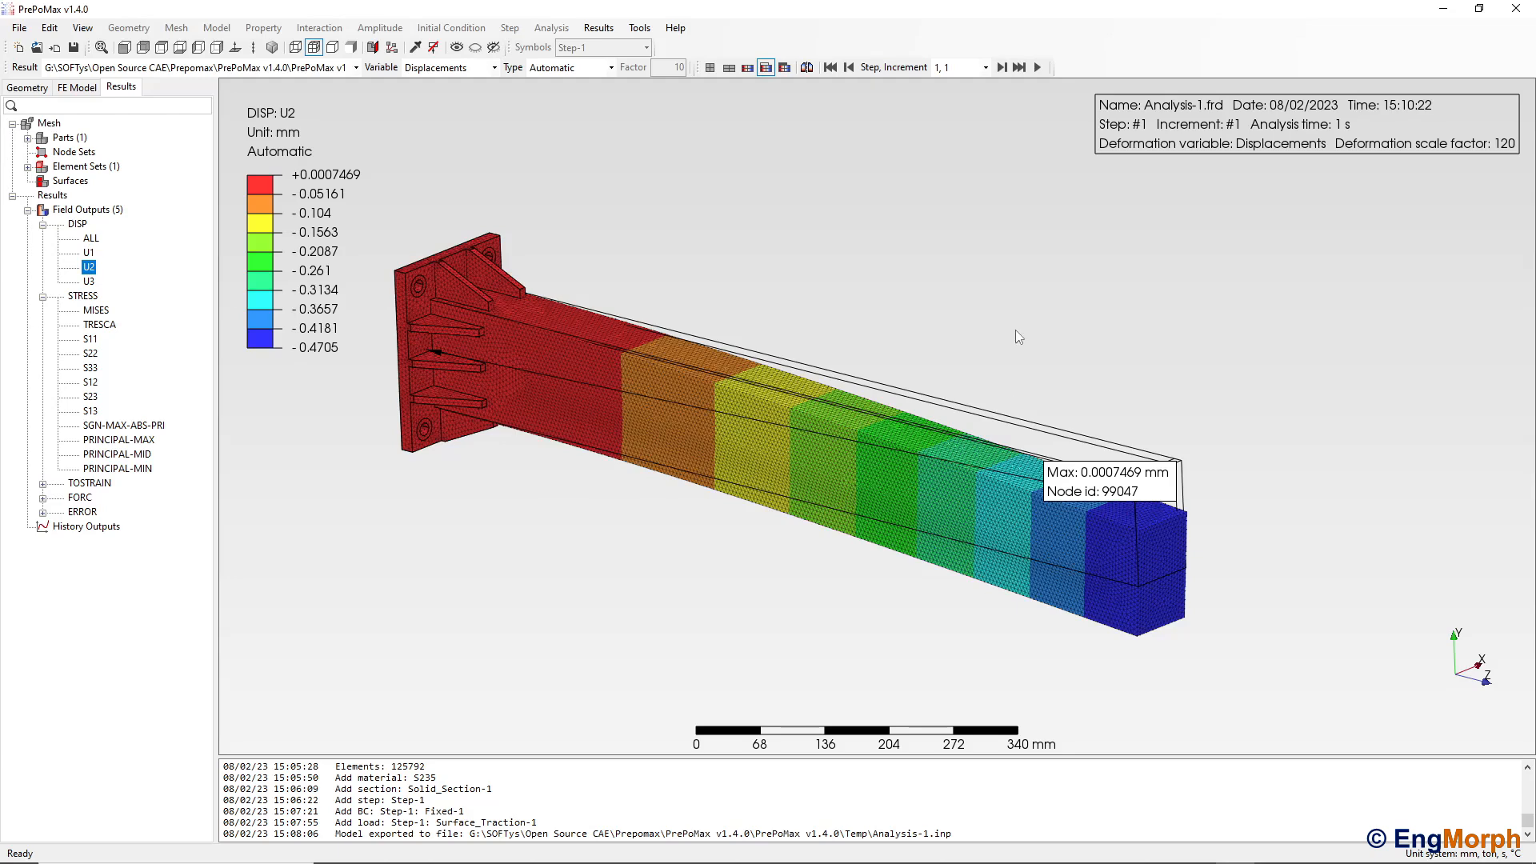
# Display the Mises stress contour and query two nodes on the beam's top face near the stiffeners.
pyautogui.click(95, 311)
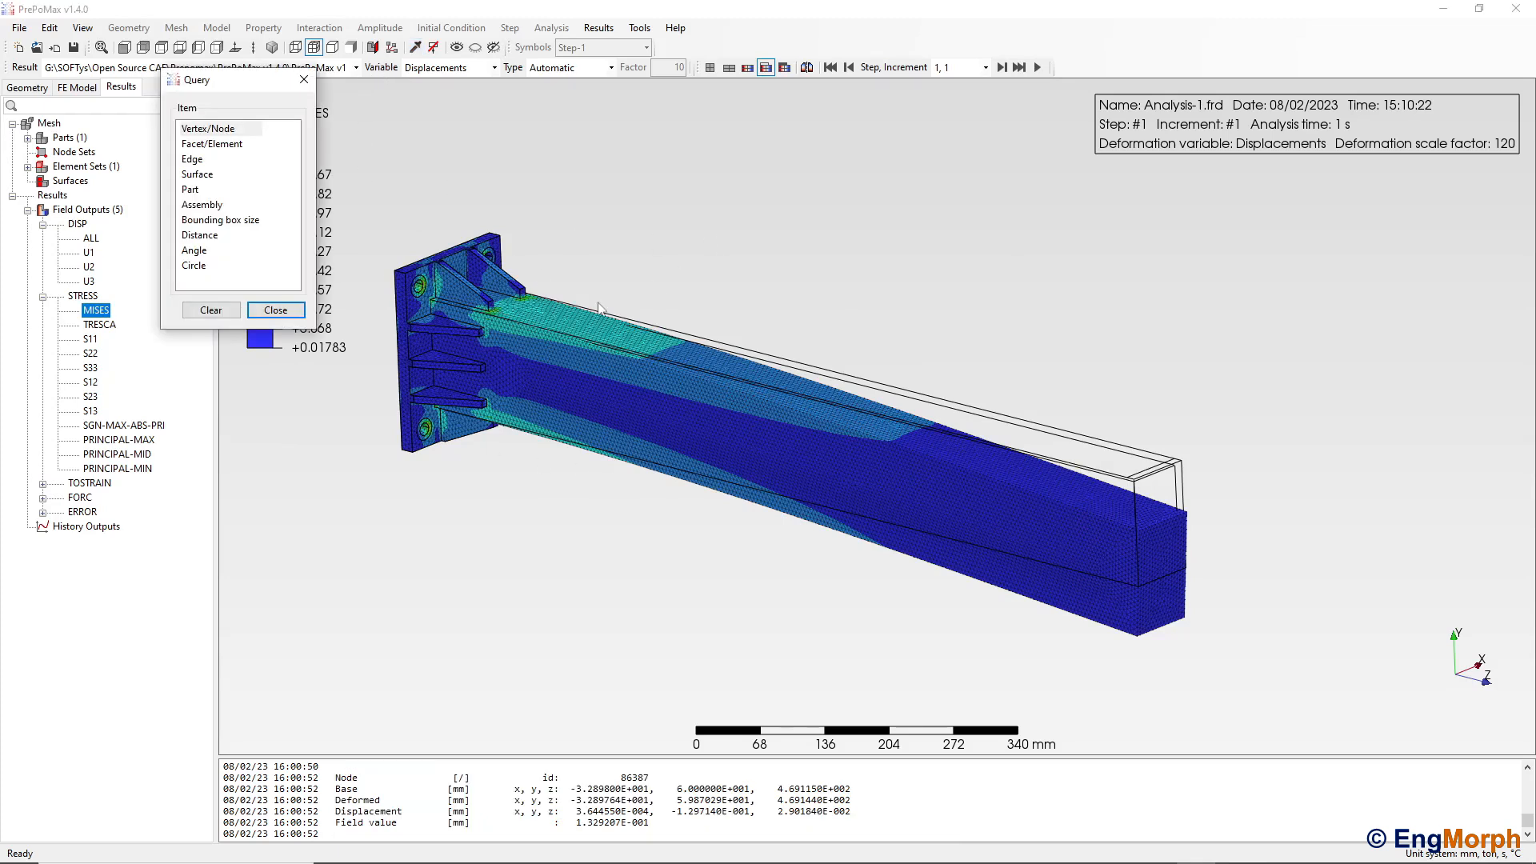
pyautogui.click(528, 309)
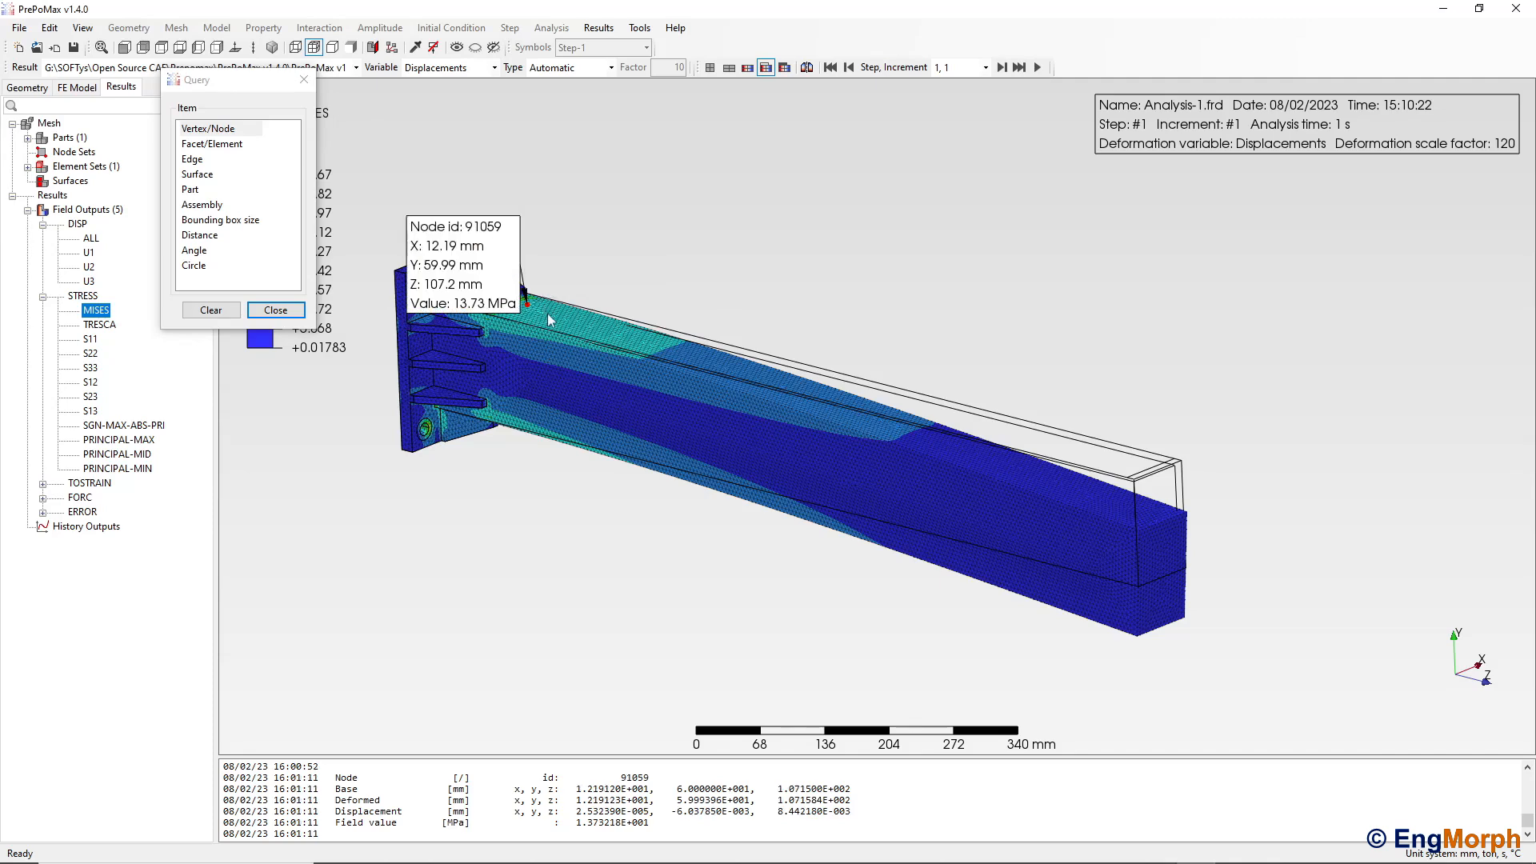
pyautogui.click(547, 314)
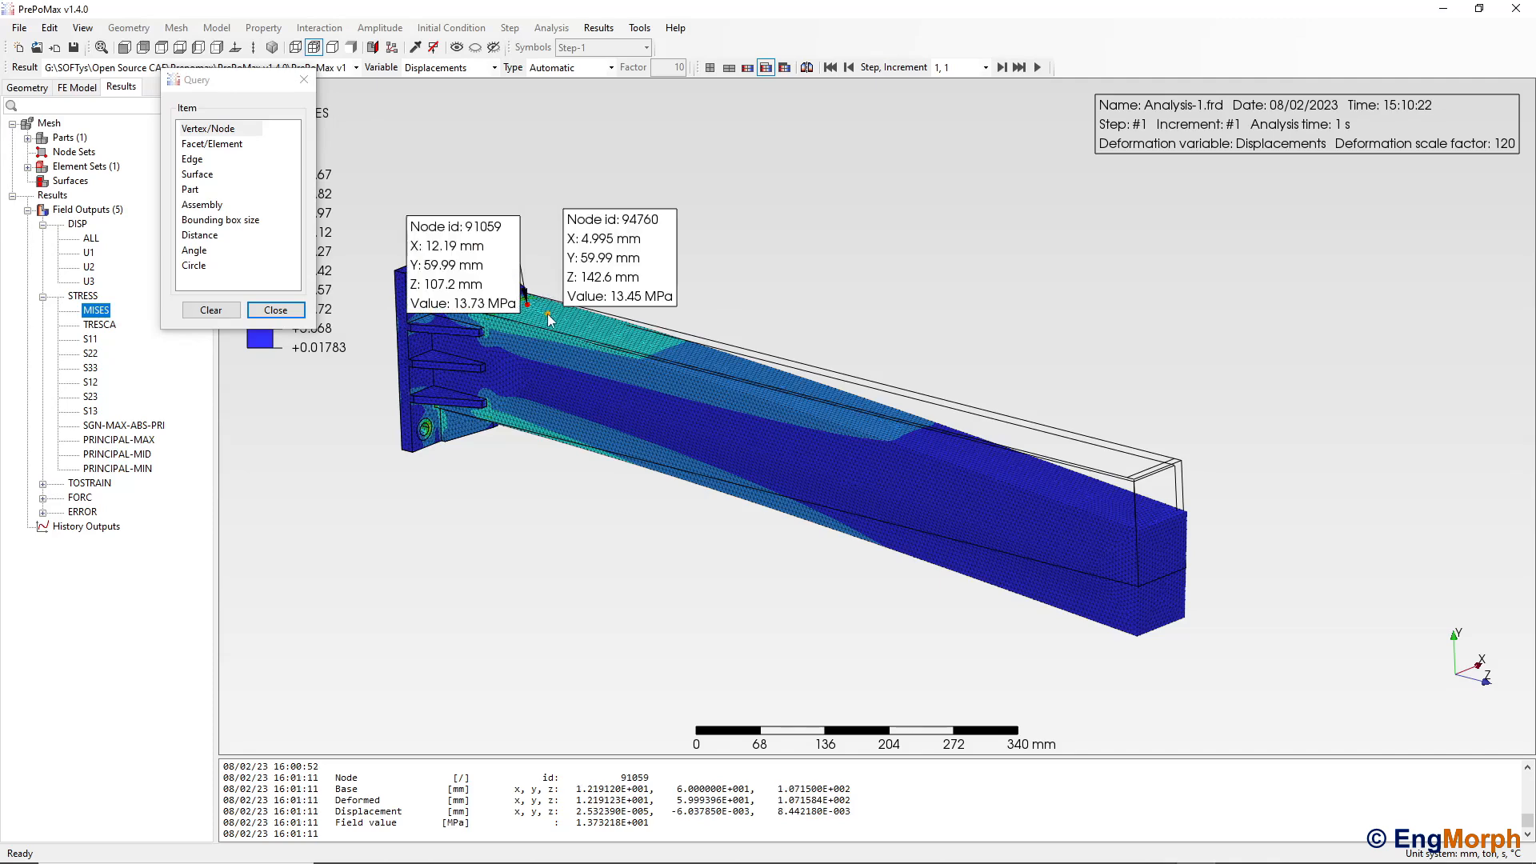
# Open the section view tool for the Mises stress results.
pyautogui.click(372, 48)
pyautogui.click(373, 48)
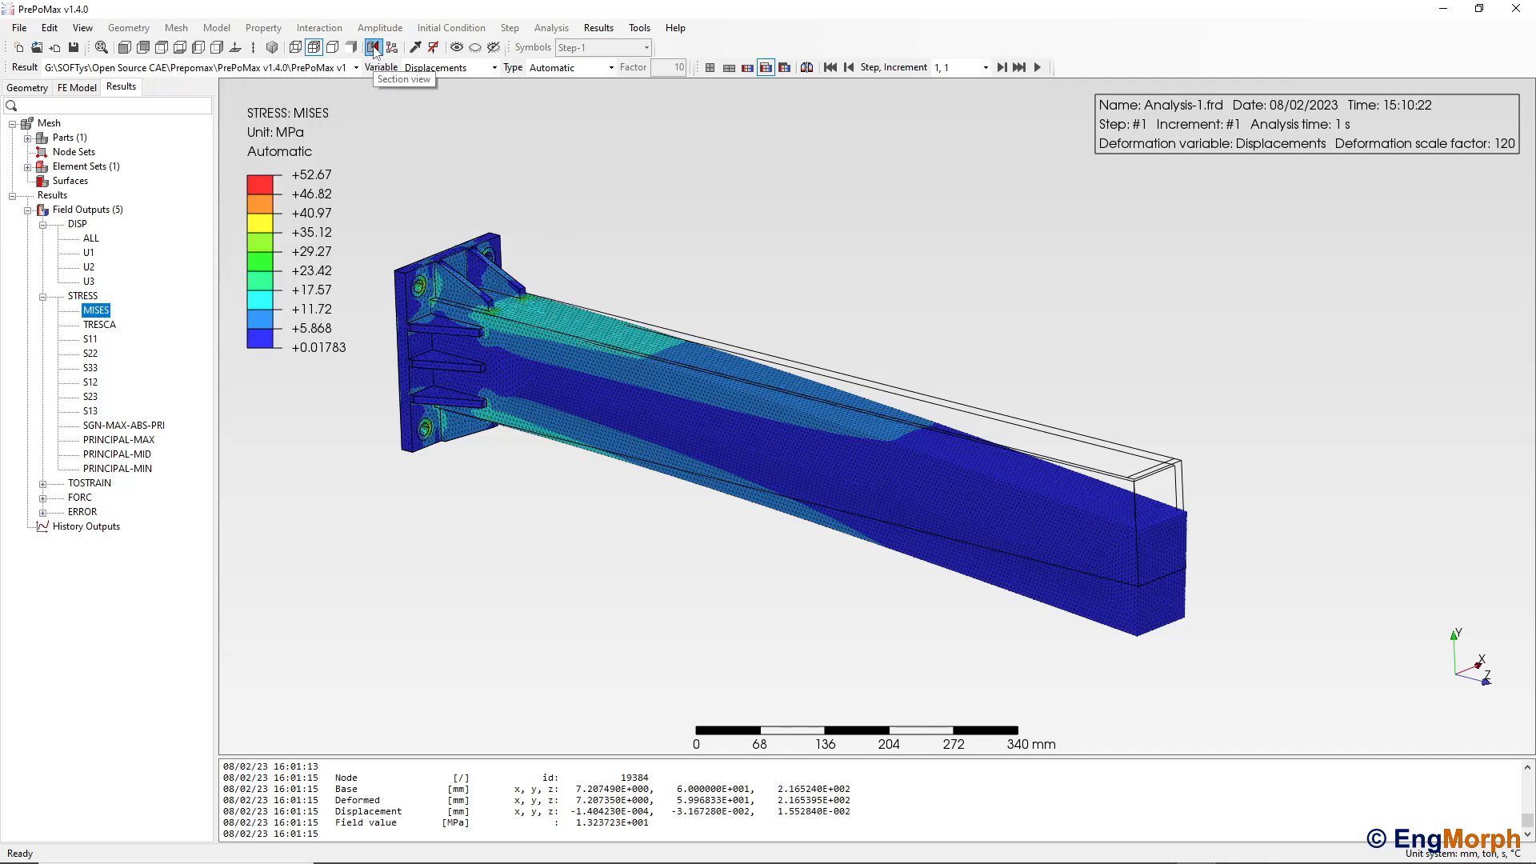